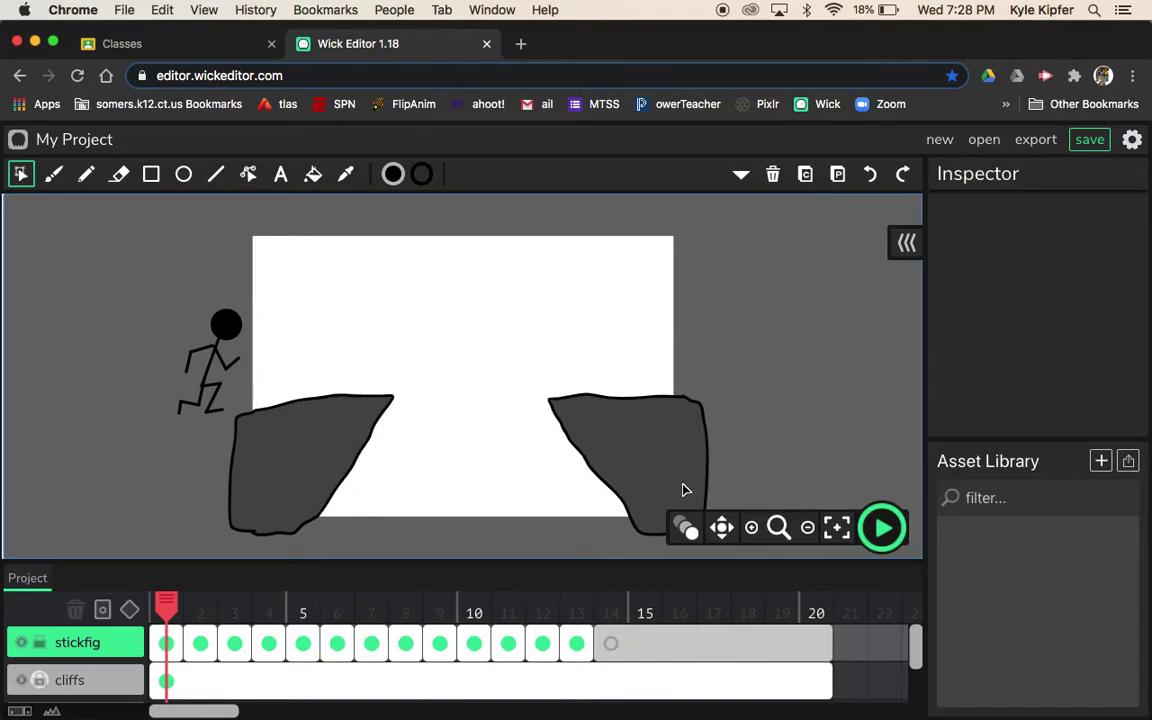
Play the stick-figure jump preview and stop it at frame 11.
click(882, 528)
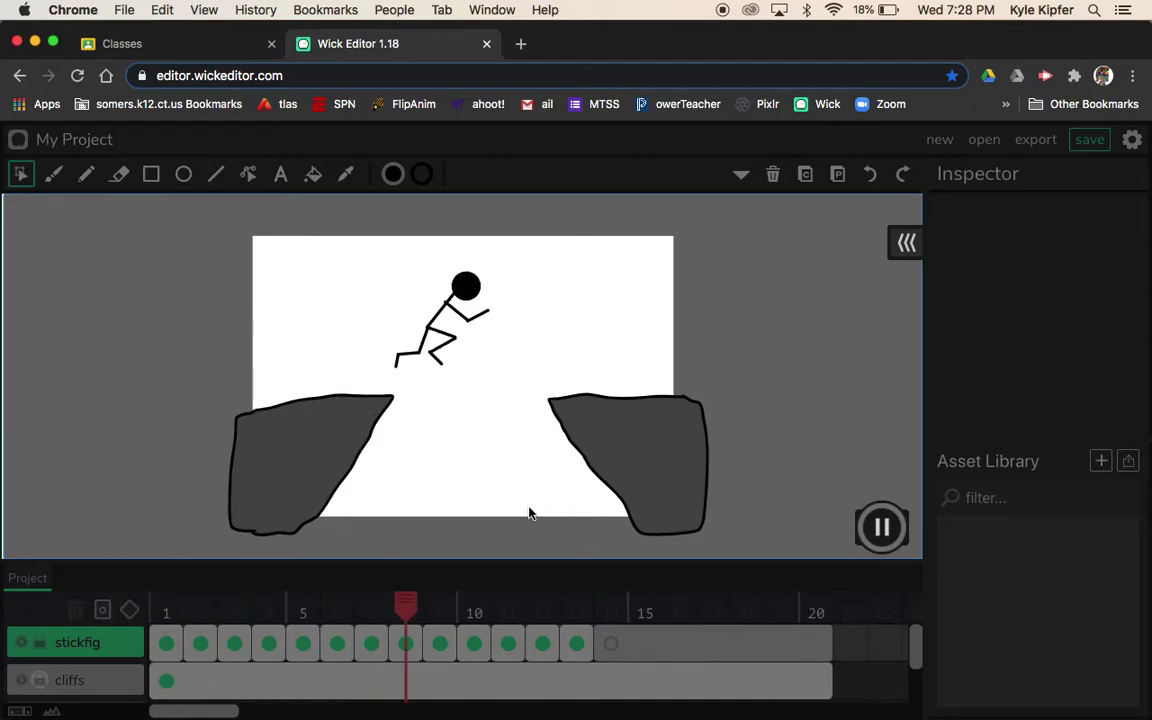
click(881, 530)
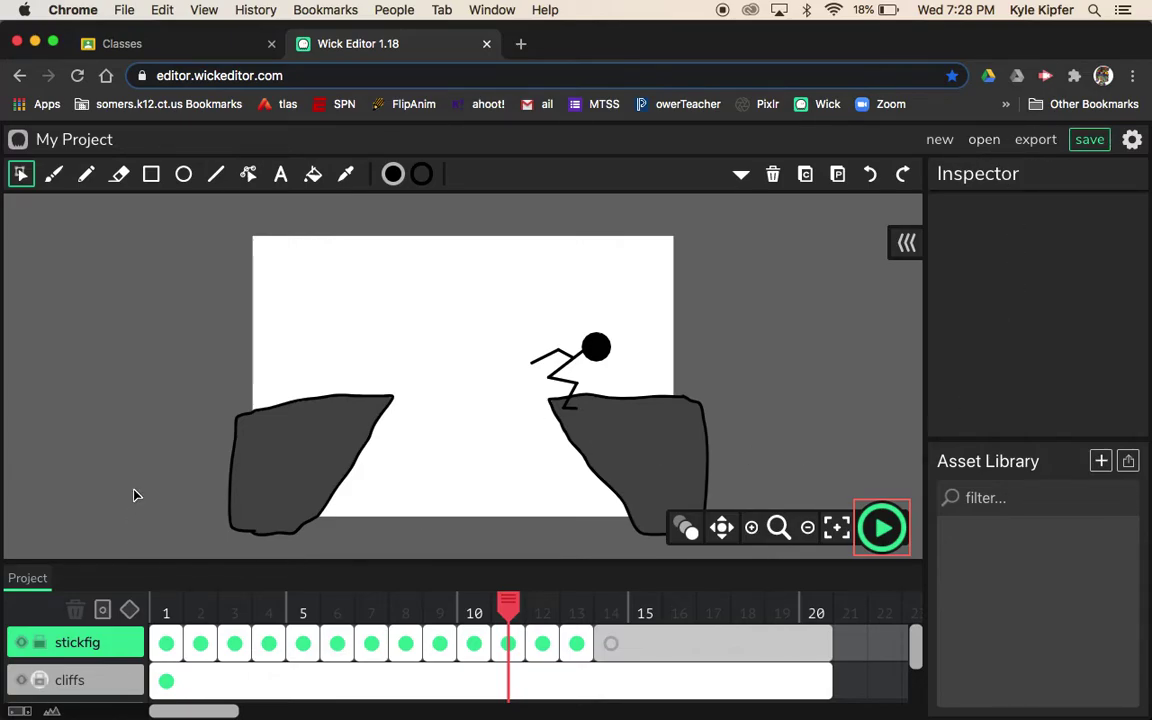
Add a layer named 'fire' next to the stickfig layer and select its frame 1.
click(101, 645)
scroll(101, 645, down, 3)
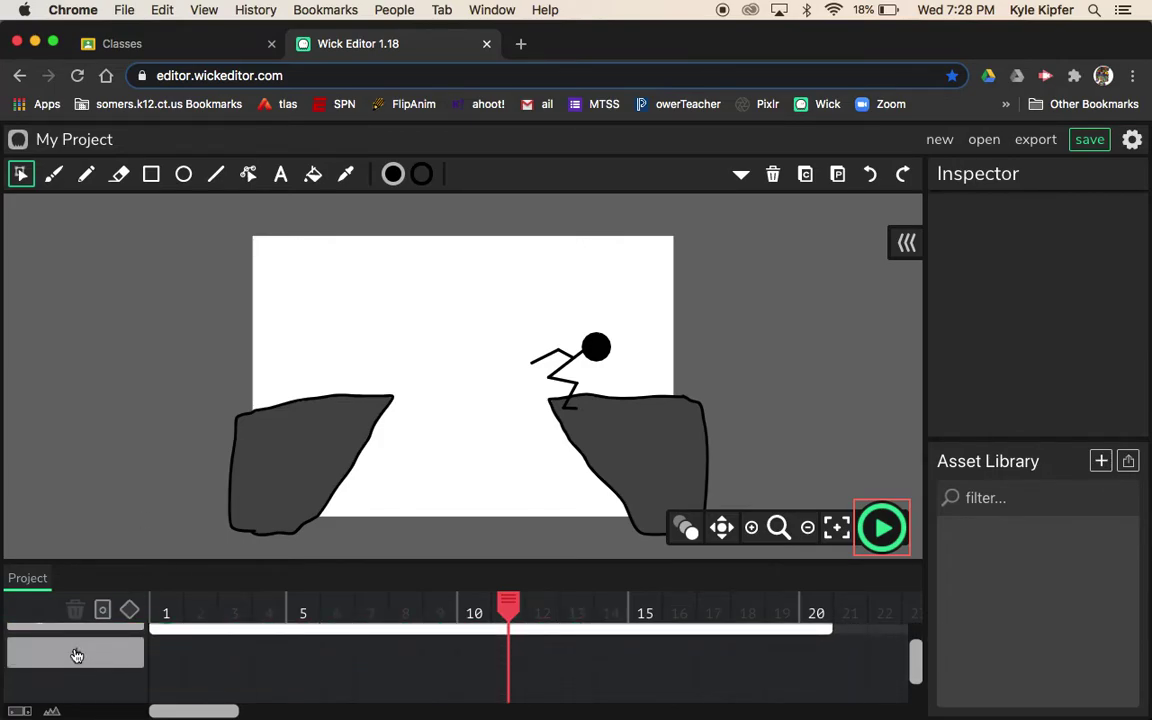
click(77, 655)
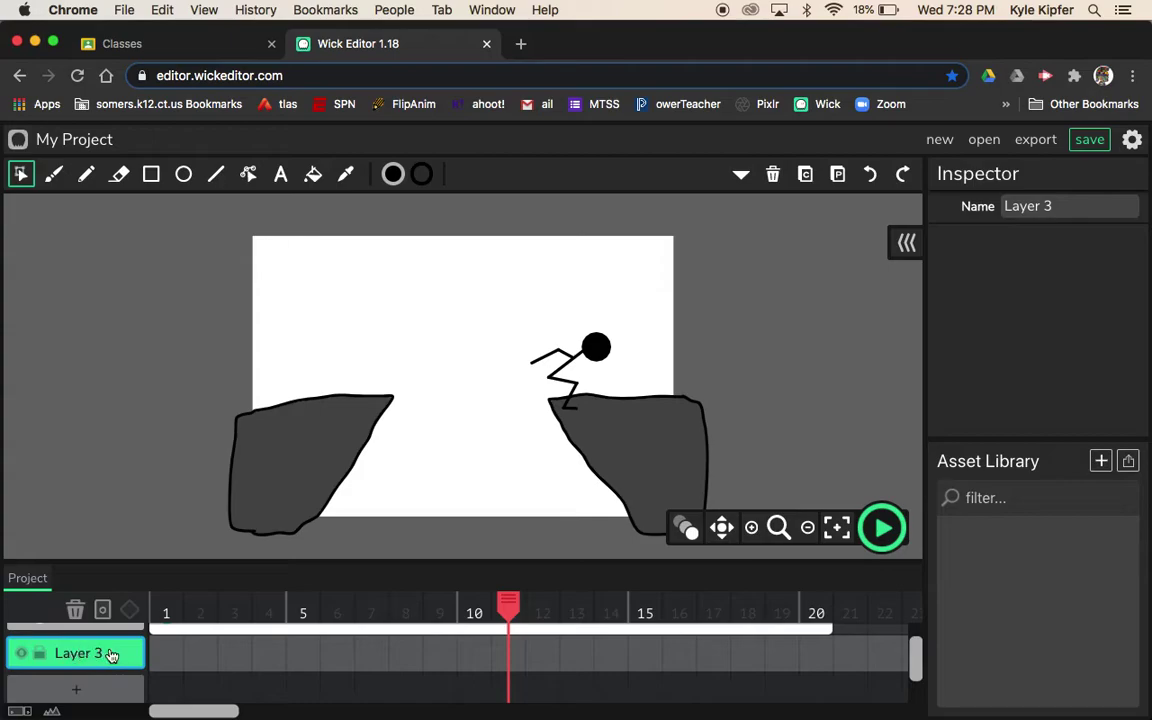
scroll(77, 670, up, 3)
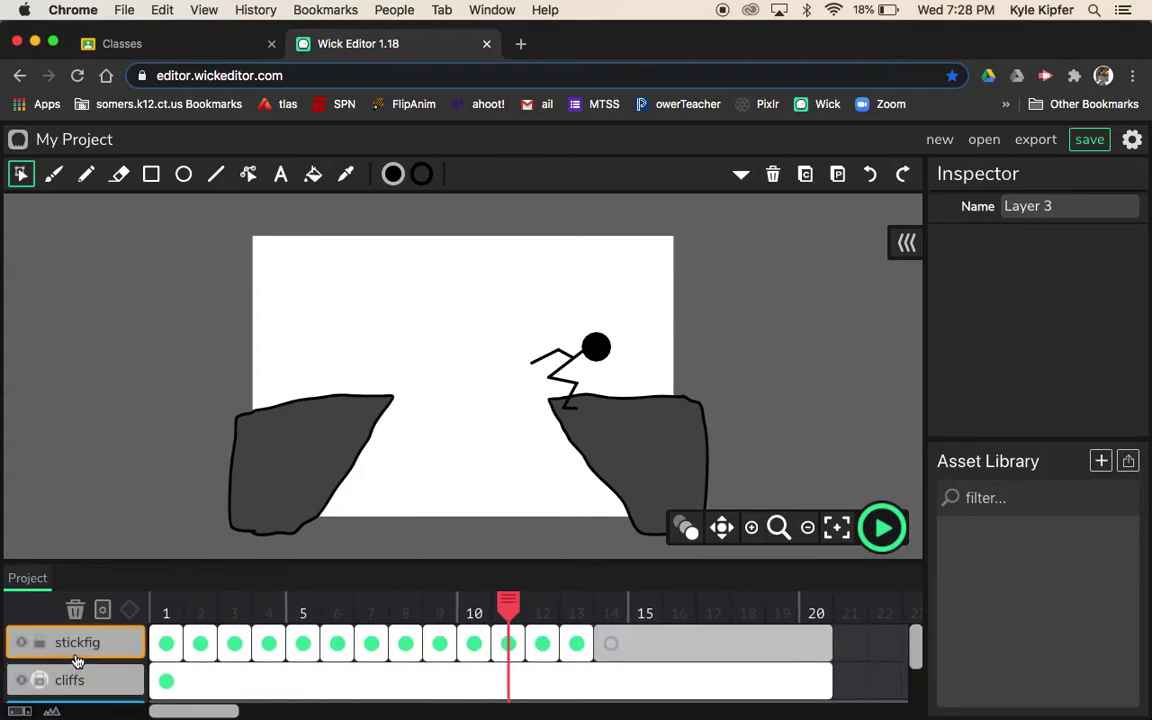
scroll(77, 665, down, 2)
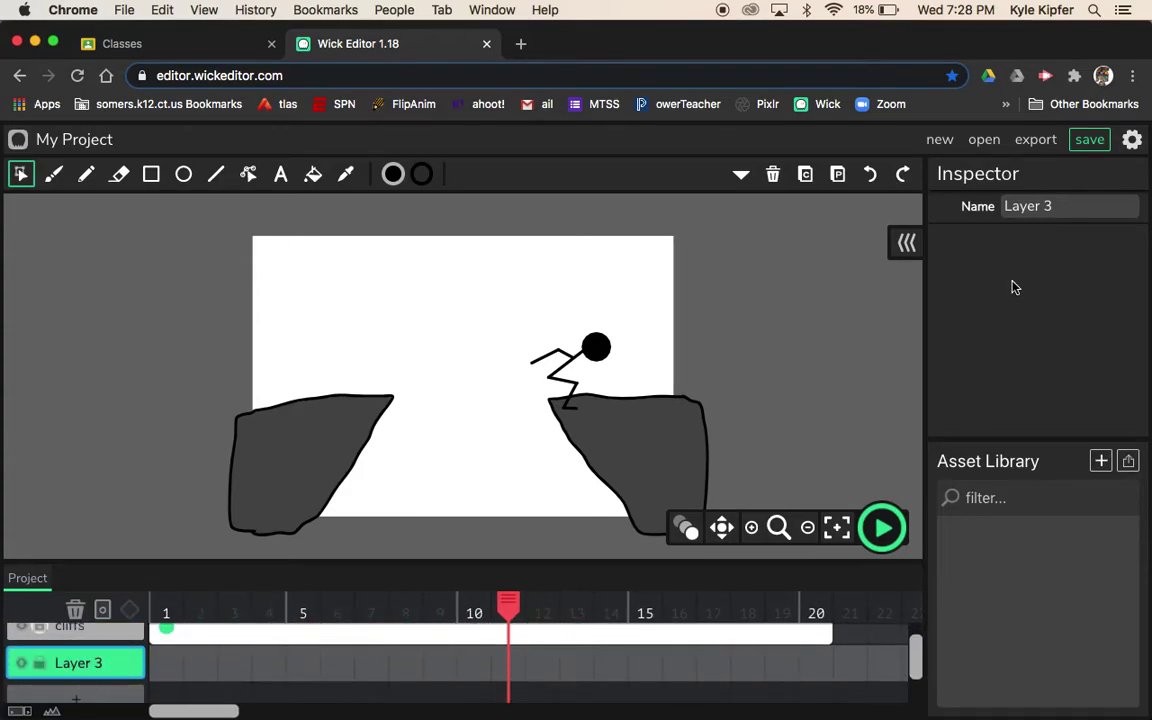
click(1030, 206)
text(fire)
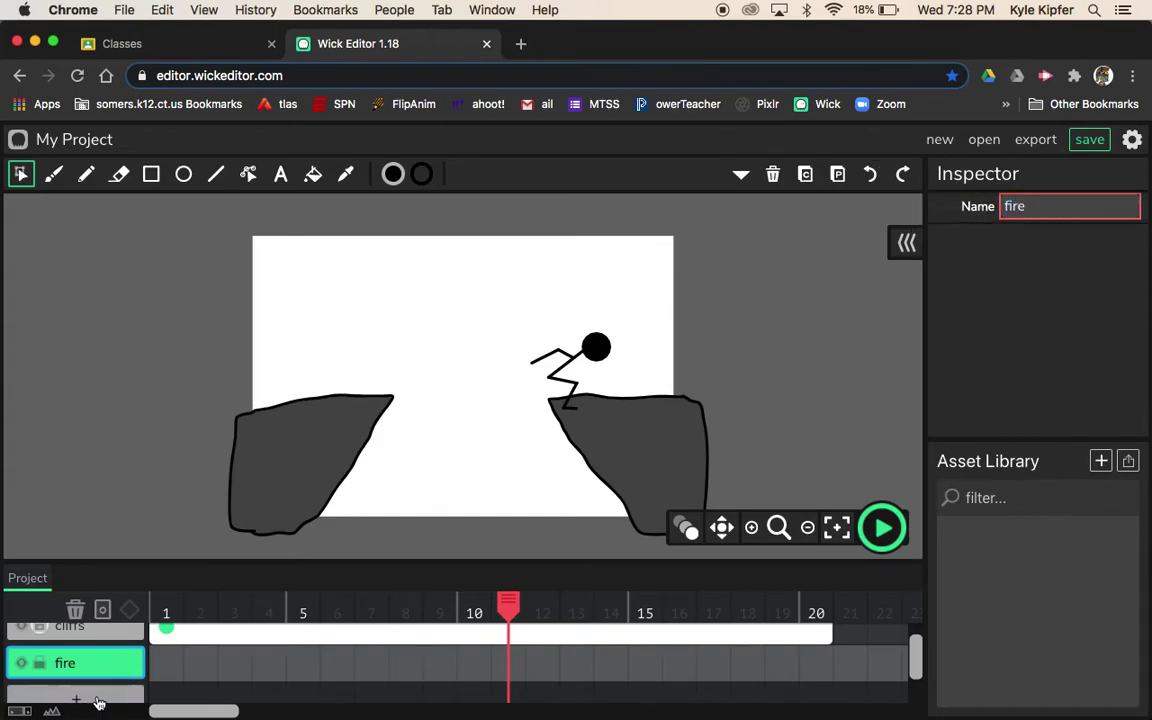
click(165, 664)
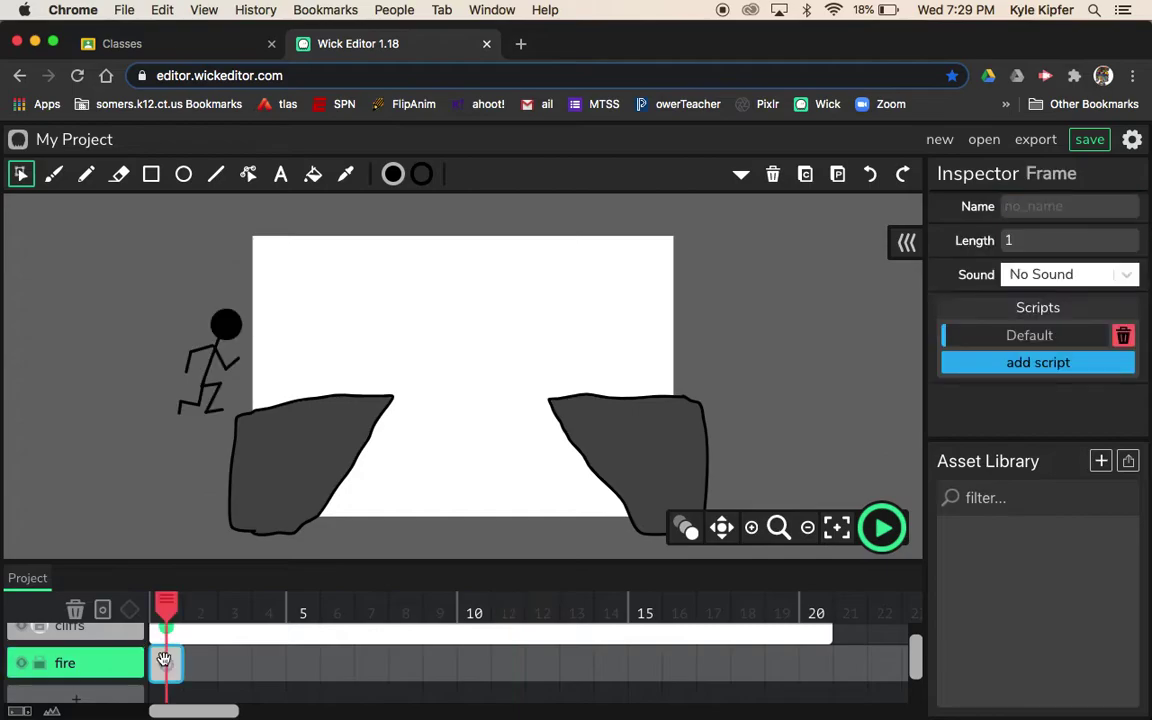
Set up the Rectangle tool with orange EF9A19 fill and outline width 0.
click(151, 175)
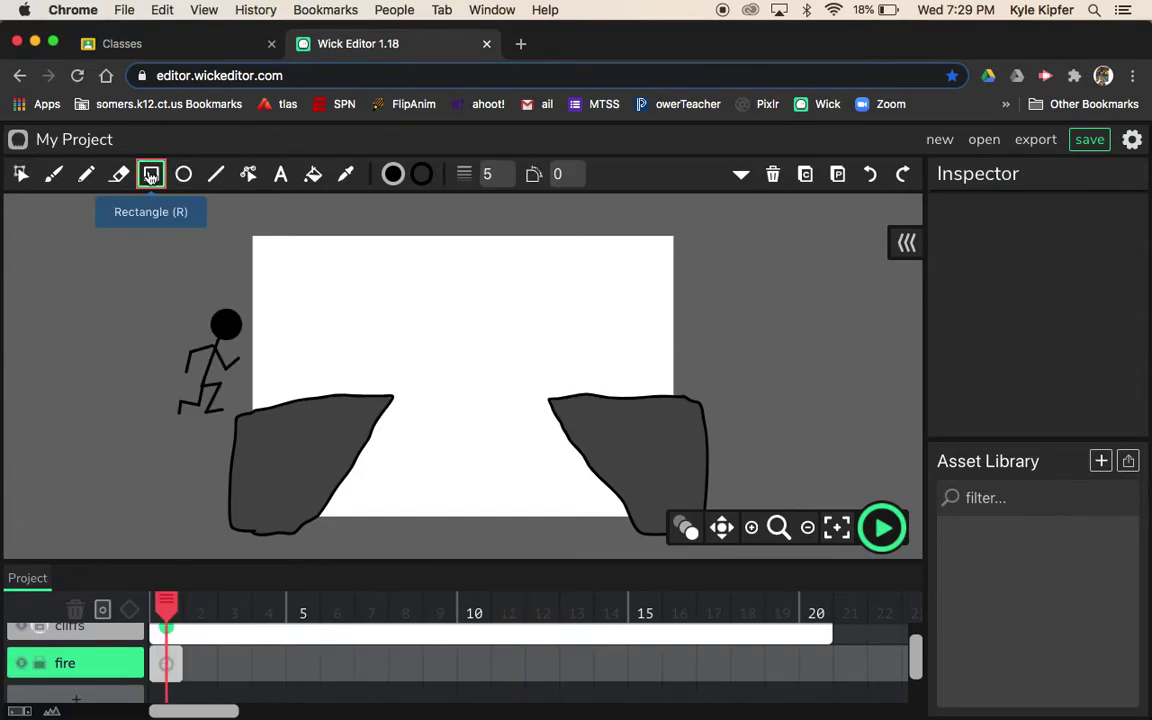
click(393, 175)
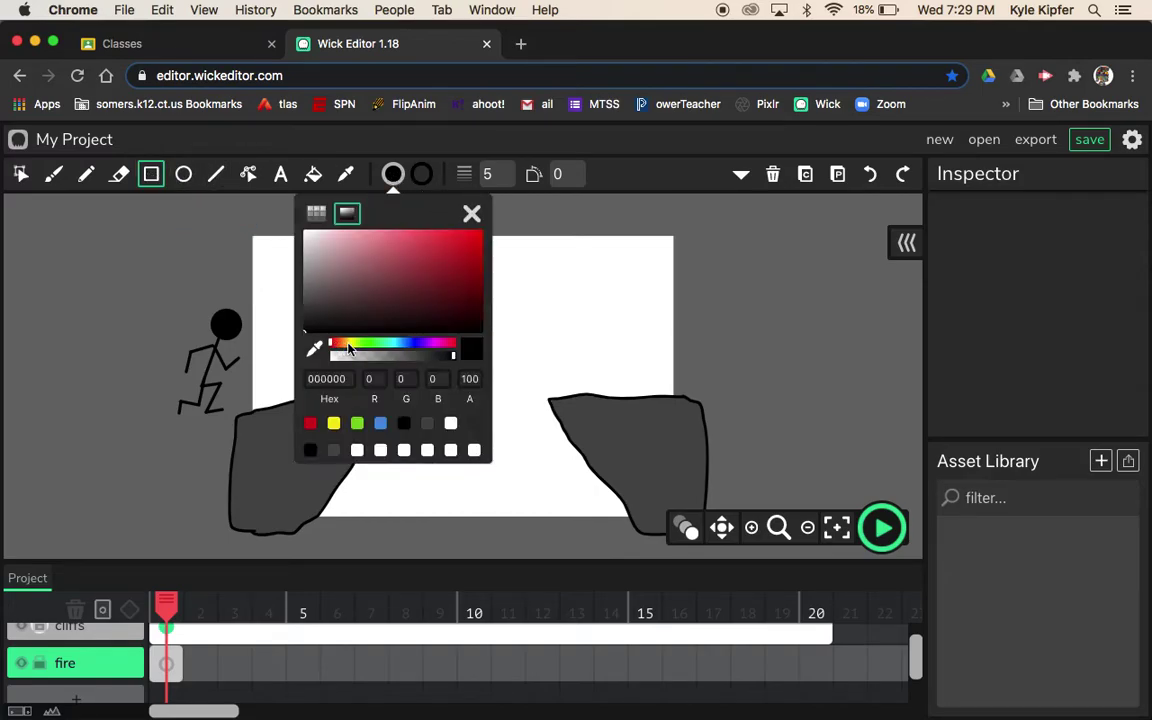
click(343, 347)
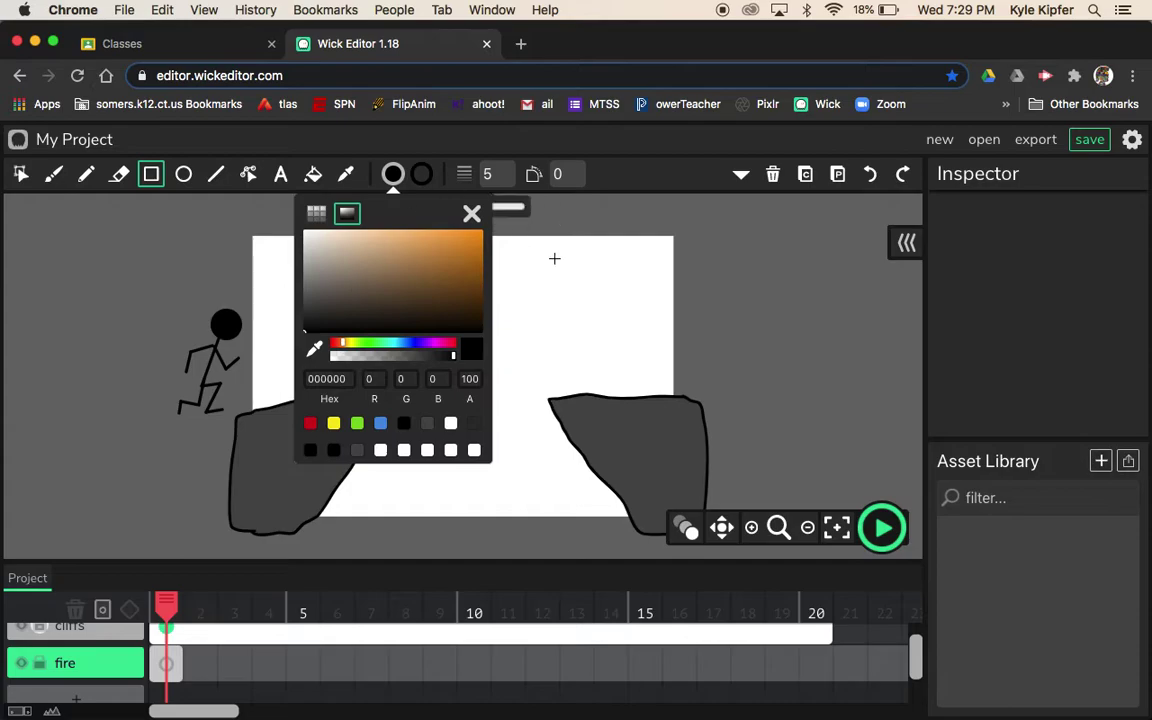
click(477, 252)
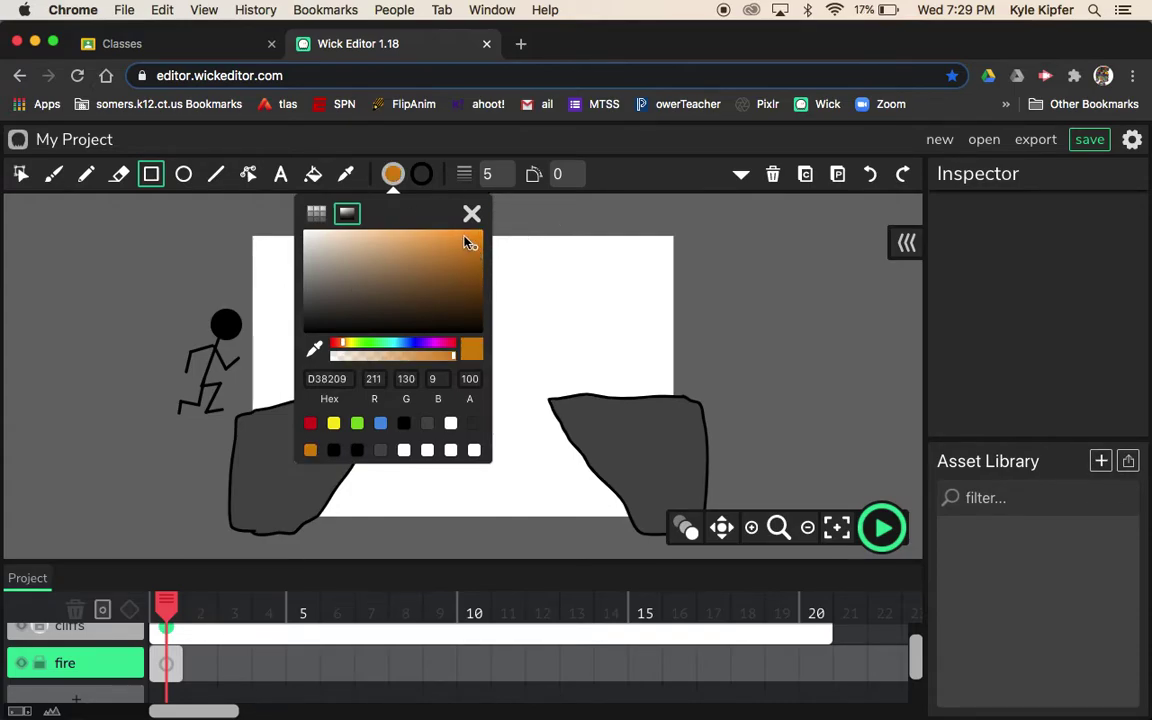
click(464, 236)
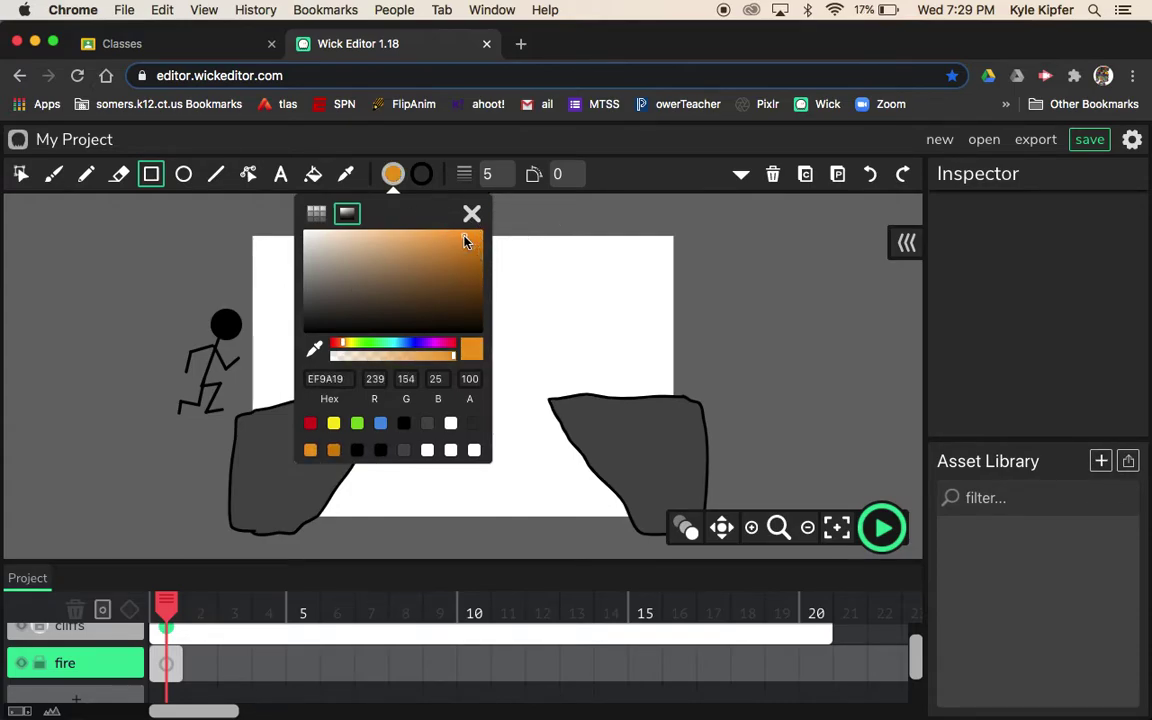
click(422, 177)
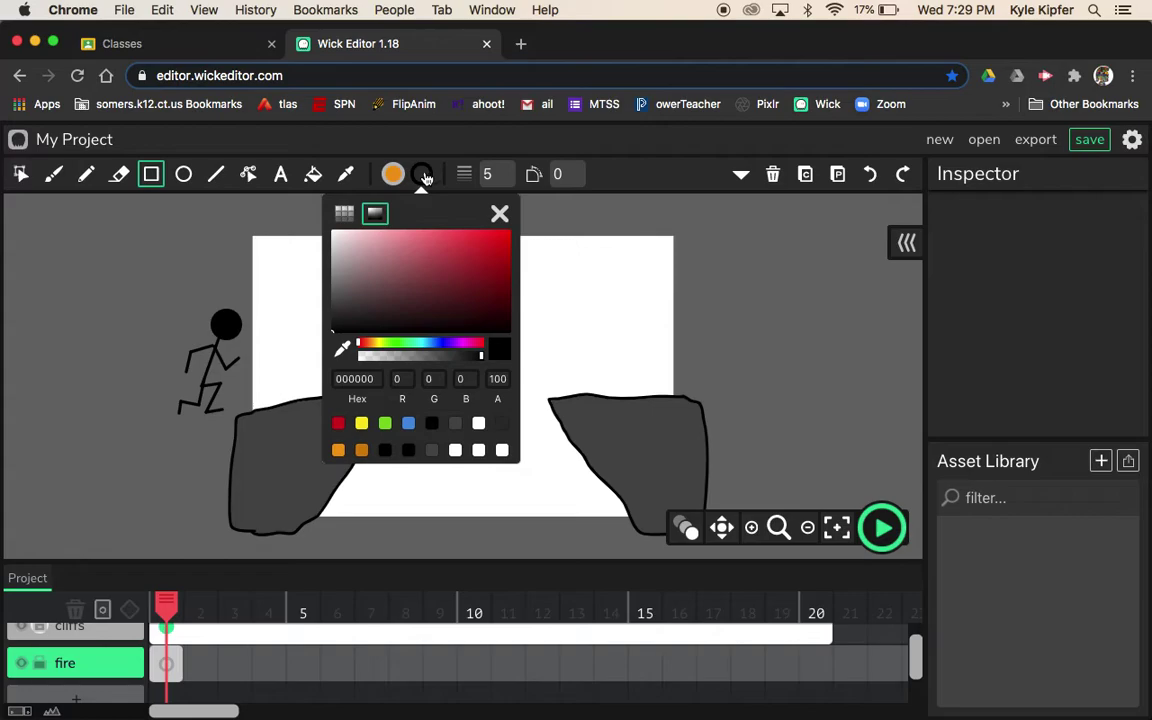
click(494, 174)
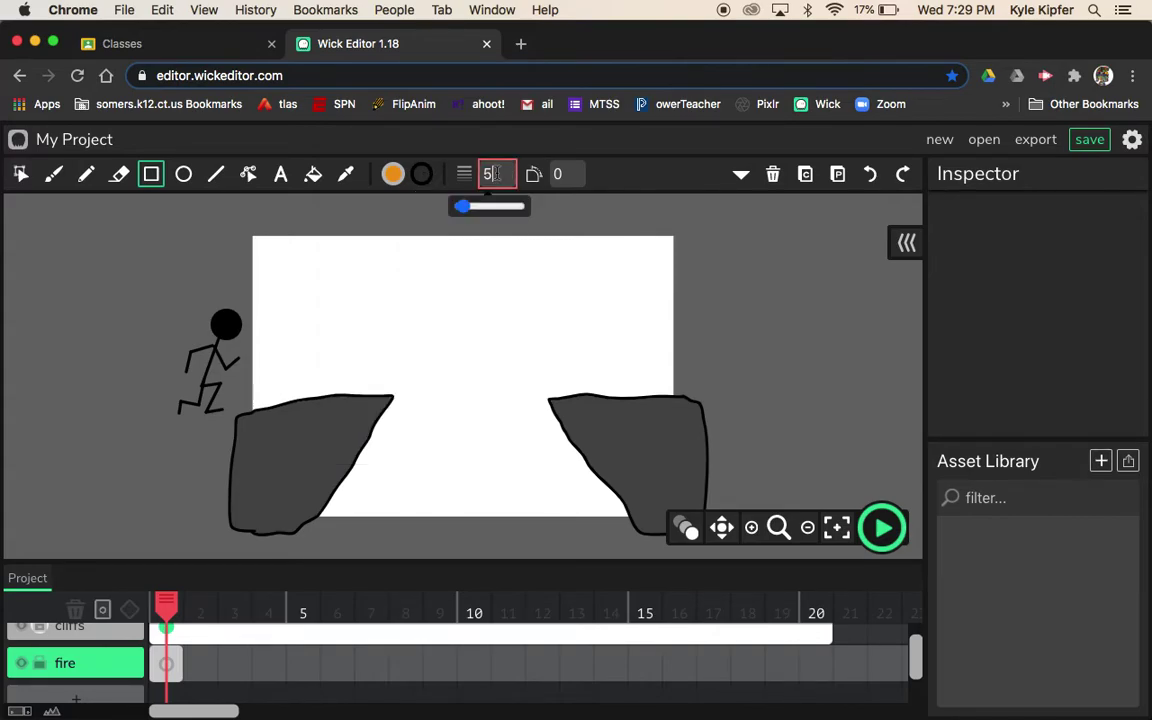
drag(494, 174, 446, 172)
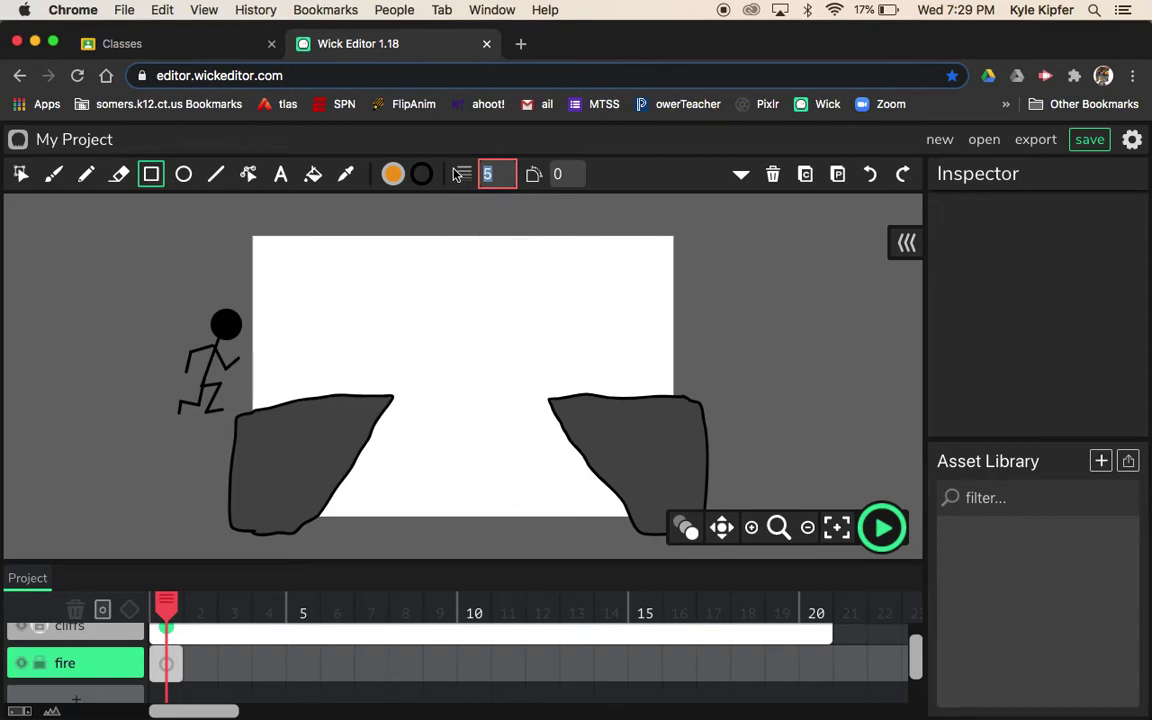
text(0)
Draw eight orange rectangles of varying heights across the gap and behind the left cliff.
drag(343, 440, 396, 530)
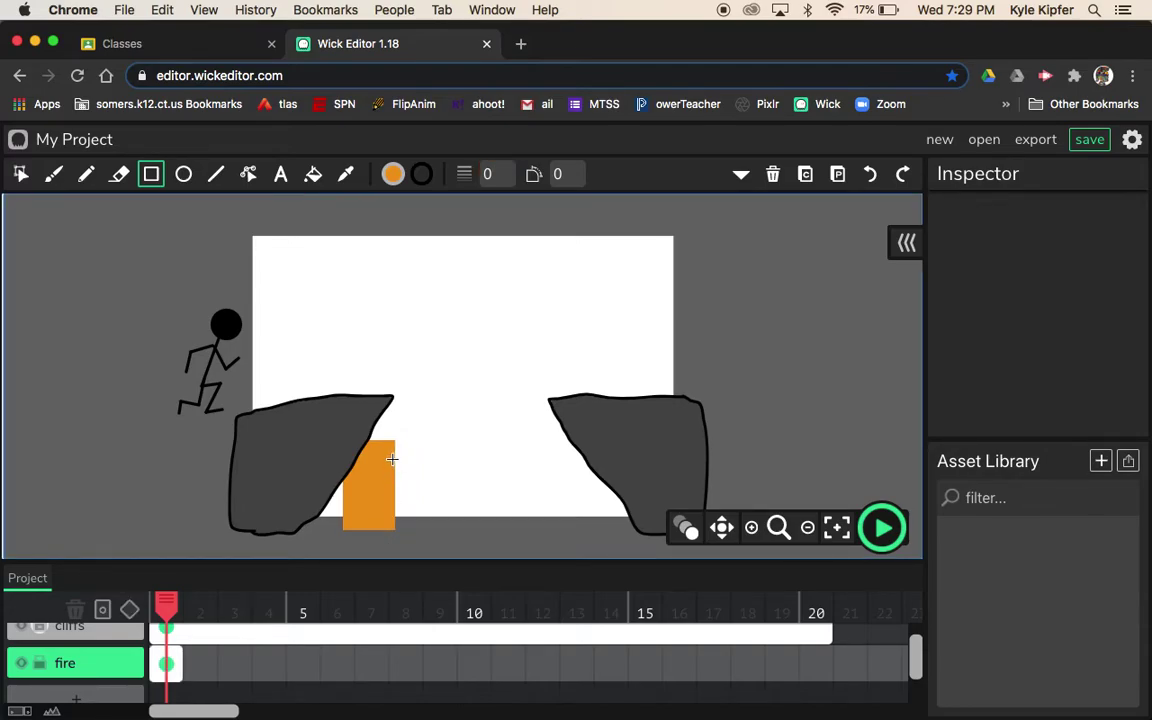
drag(391, 458, 435, 530)
drag(430, 447, 454, 526)
drag(452, 476, 478, 528)
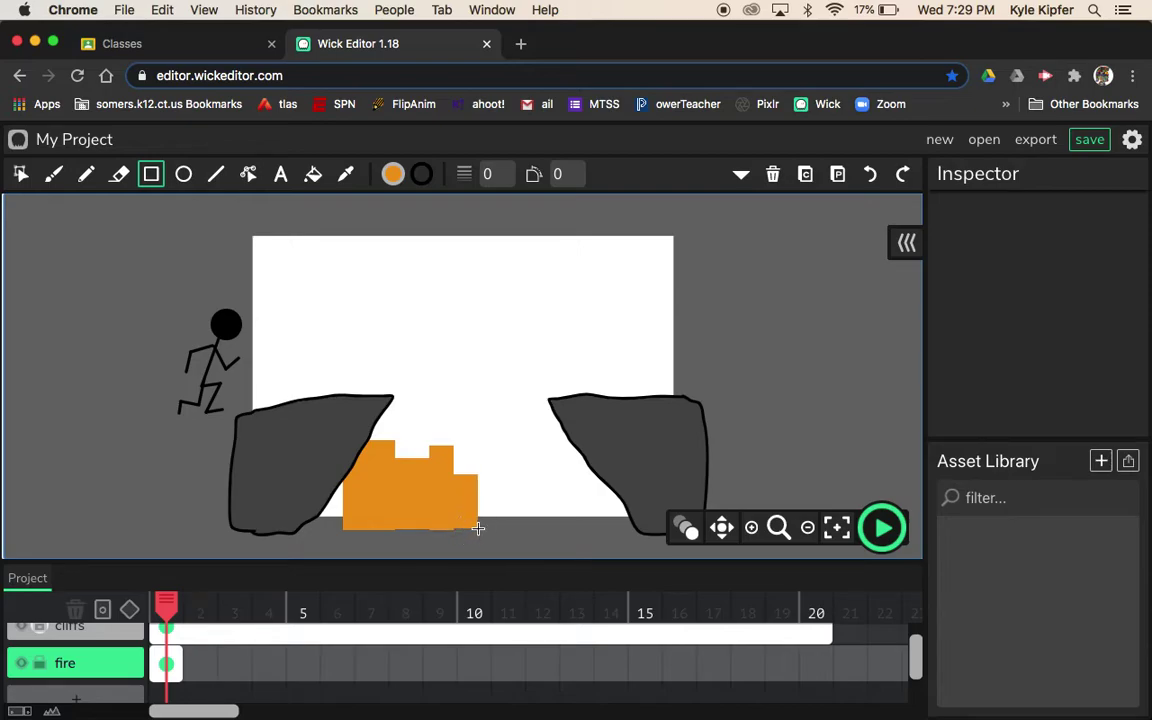
drag(476, 423, 505, 528)
drag(505, 478, 535, 528)
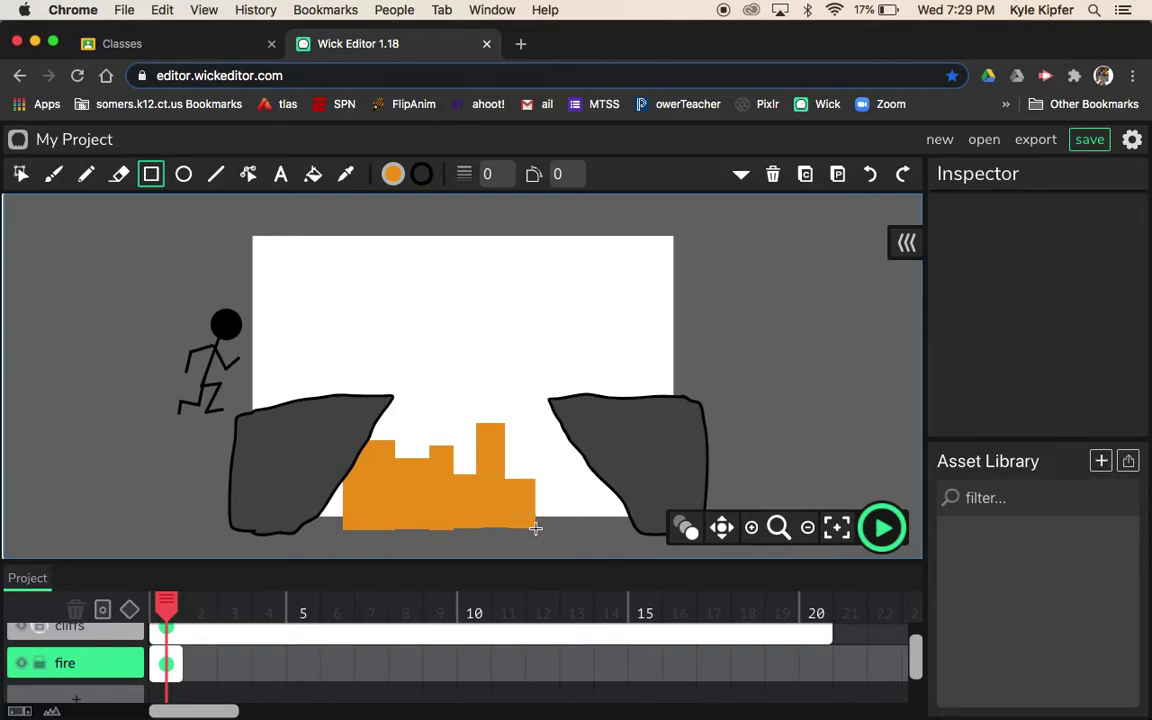
drag(532, 465, 630, 489)
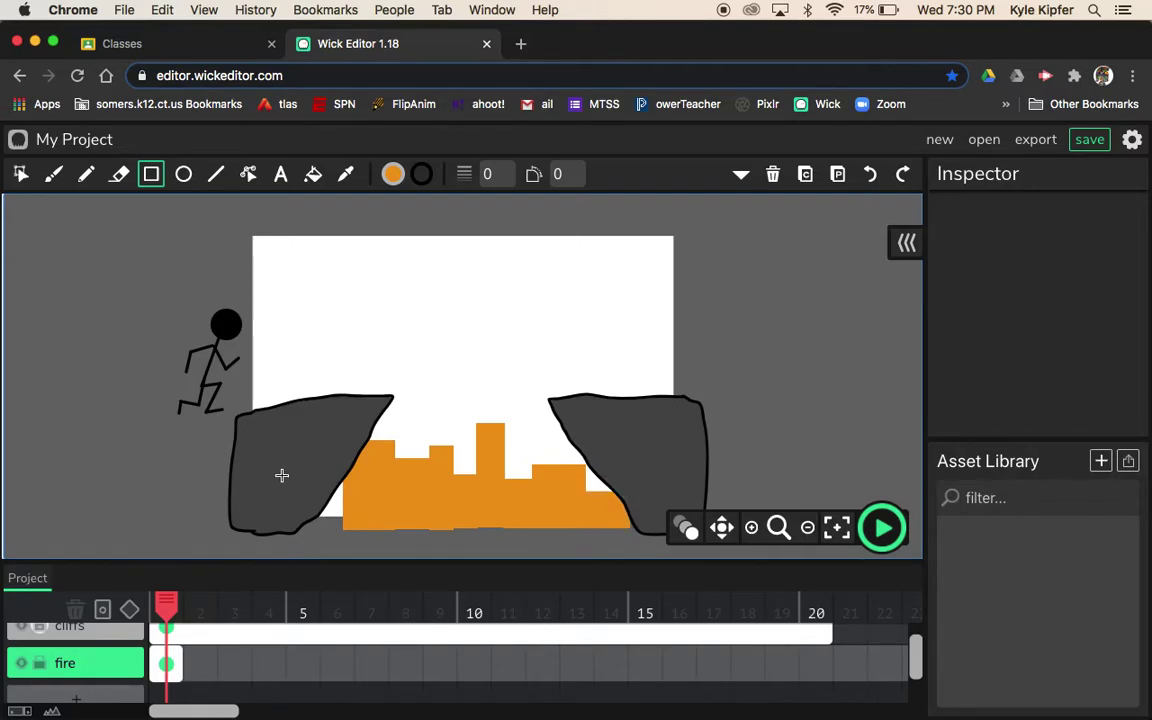
drag(343, 529, 291, 500)
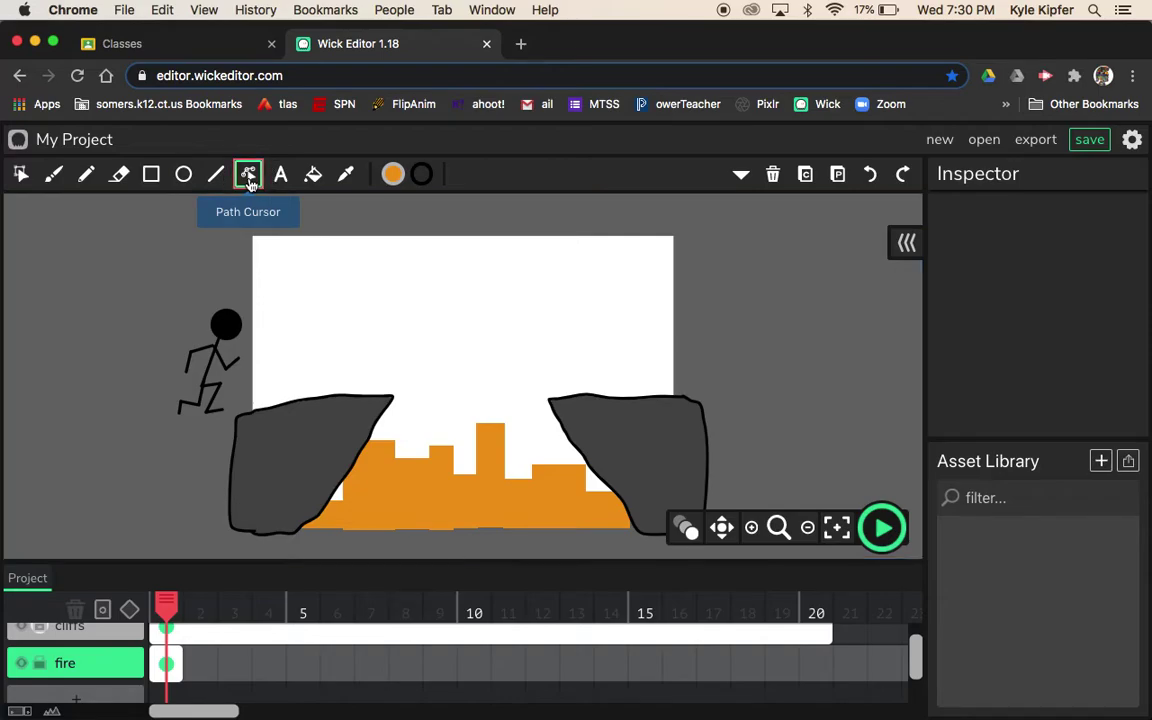
With the Path Cursor, drag seven points along the fire's top edge into flame notches.
click(249, 175)
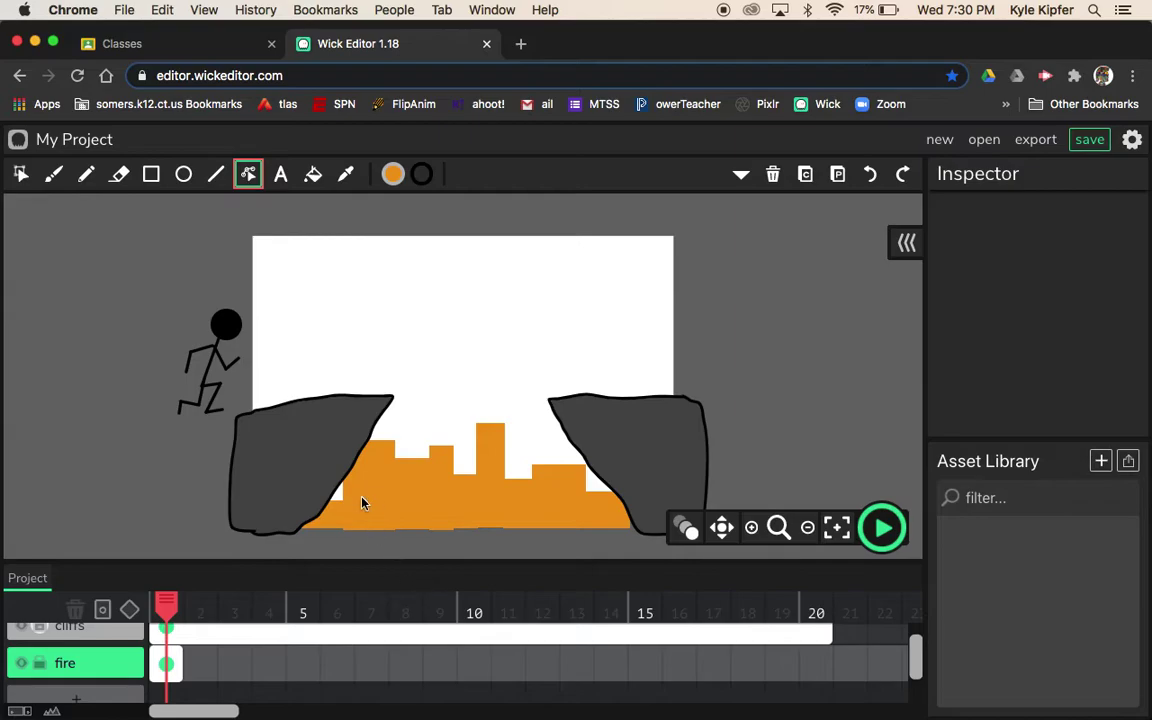
drag(334, 508, 337, 530)
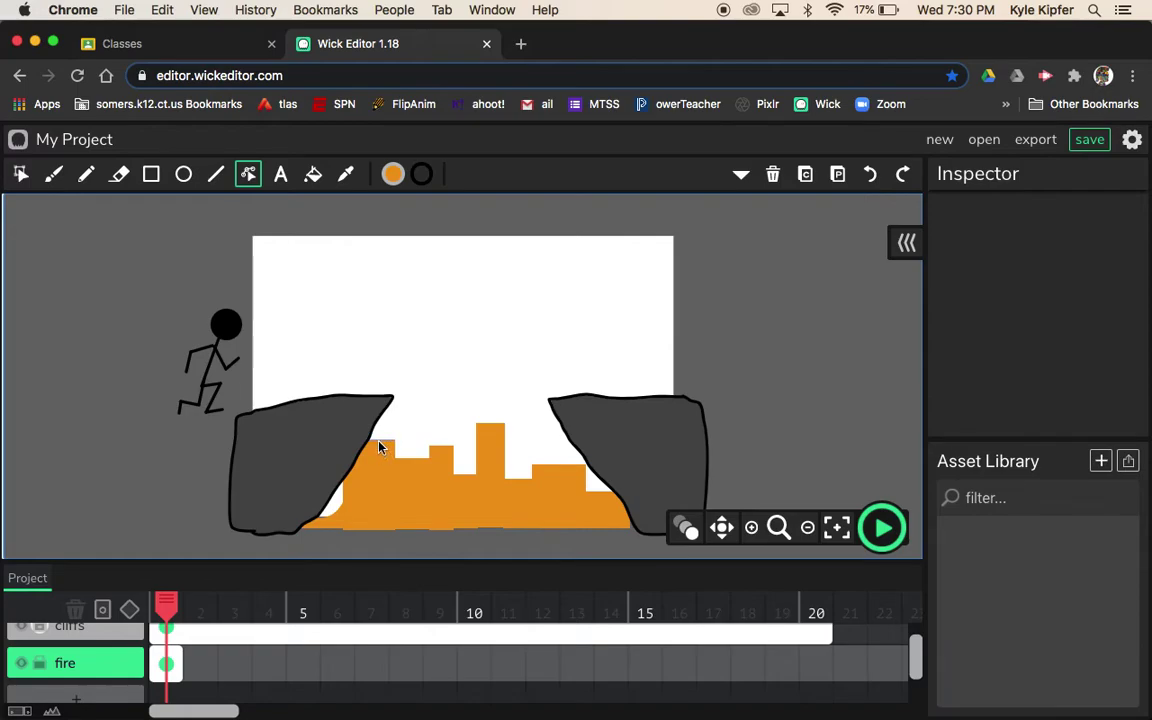
drag(379, 447, 378, 523)
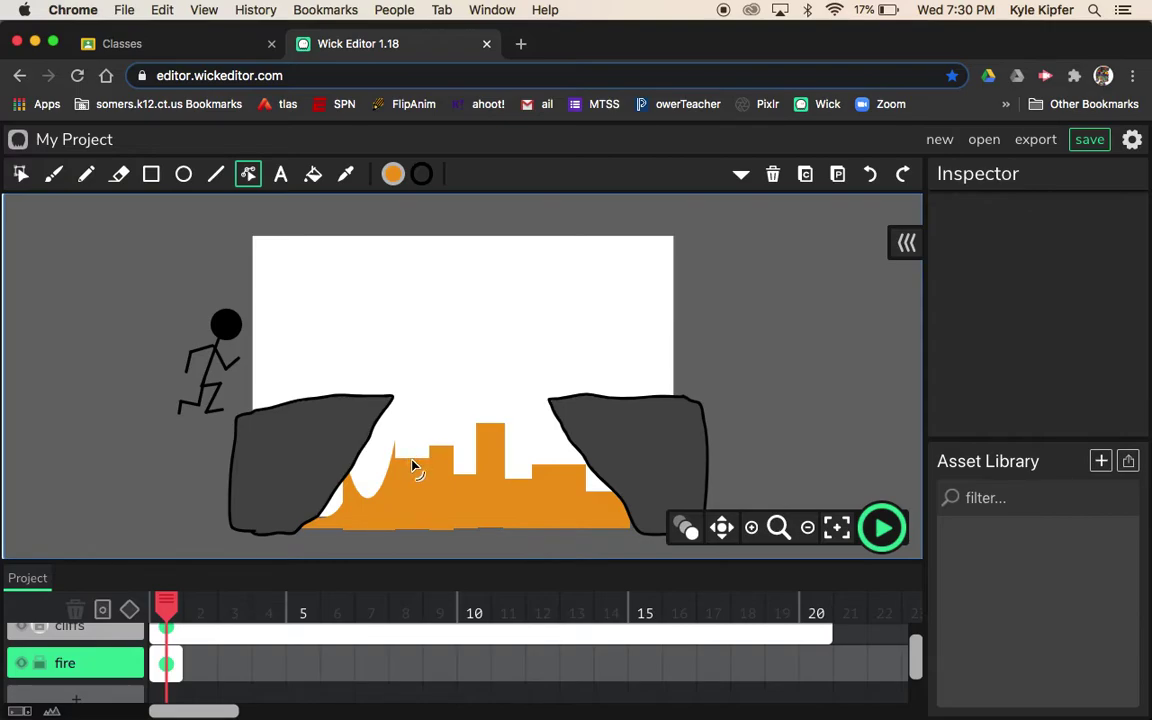
drag(412, 465, 414, 535)
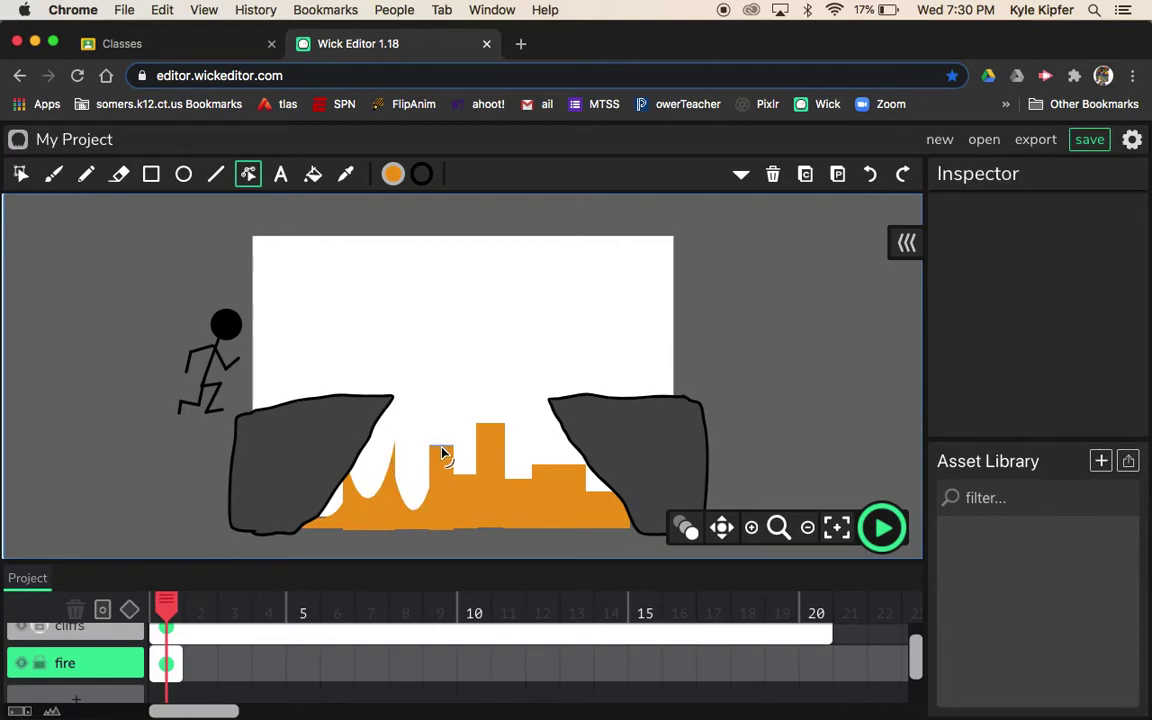
mouse_move(442, 455)
mouse_down()
mouse_move(440, 500)
mouse_move(443, 469)
mouse_move(479, 472)
mouse_move(465, 478)
mouse_move(465, 527)
mouse_up()
mouse_move(489, 429)
mouse_down()
mouse_move(490, 510)
mouse_move(519, 483)
mouse_move(519, 532)
mouse_up()
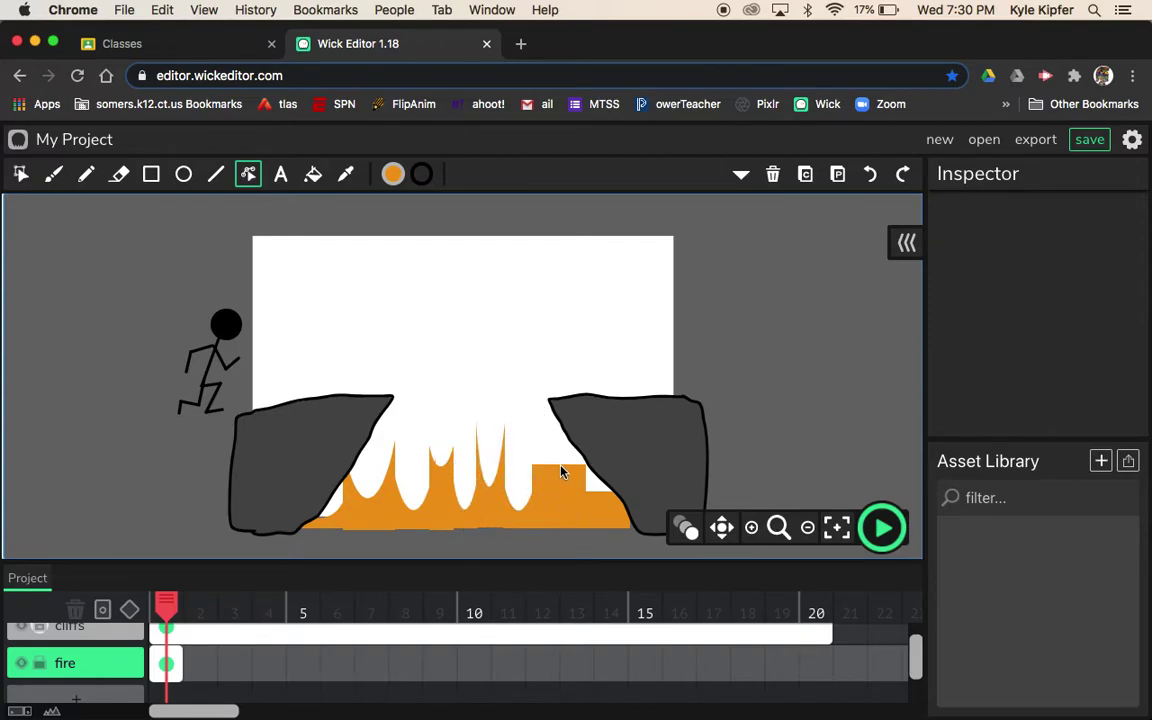
drag(564, 470, 563, 532)
mouse_move(607, 497)
mouse_down()
mouse_move(615, 545)
mouse_move(588, 492)
mouse_up()
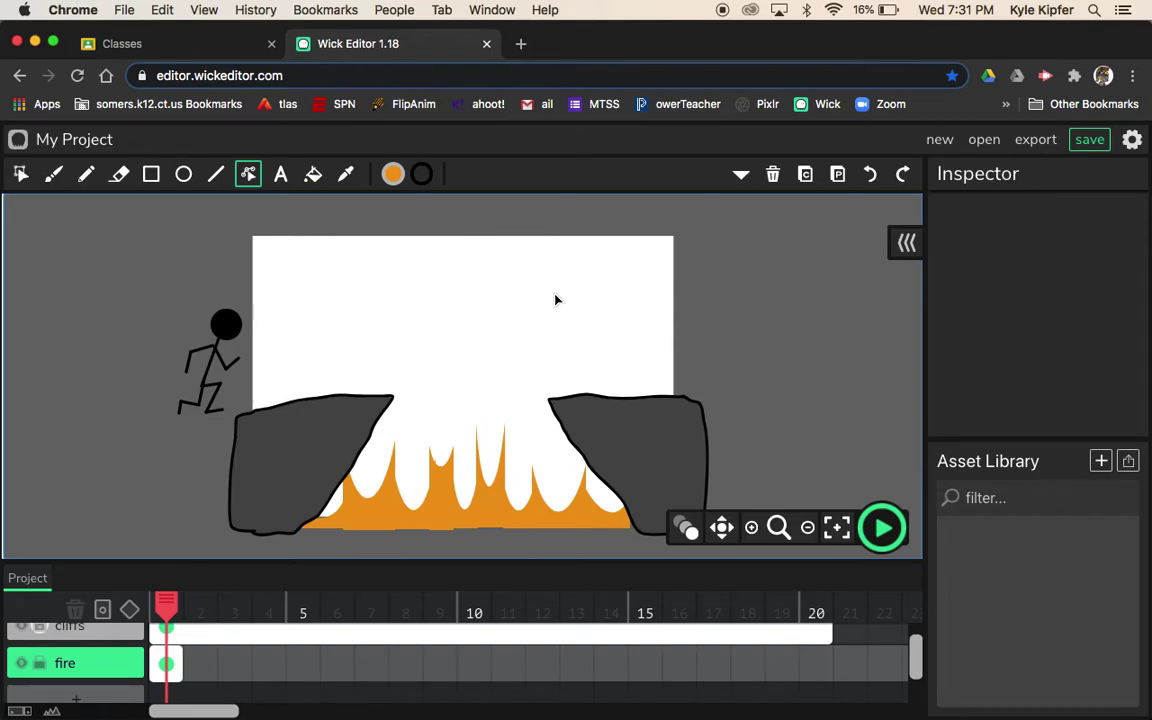
Zoom in on the fire and bend the stray stroke near the right cliff out of the flames.
click(751, 527)
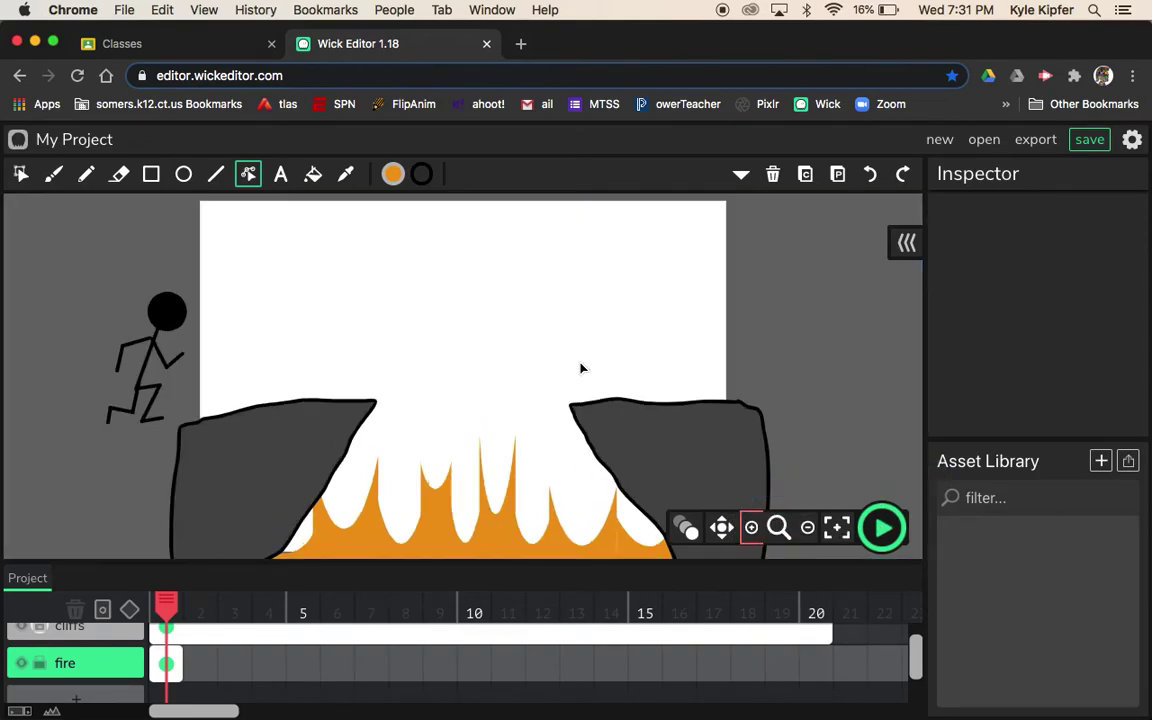
click(722, 533)
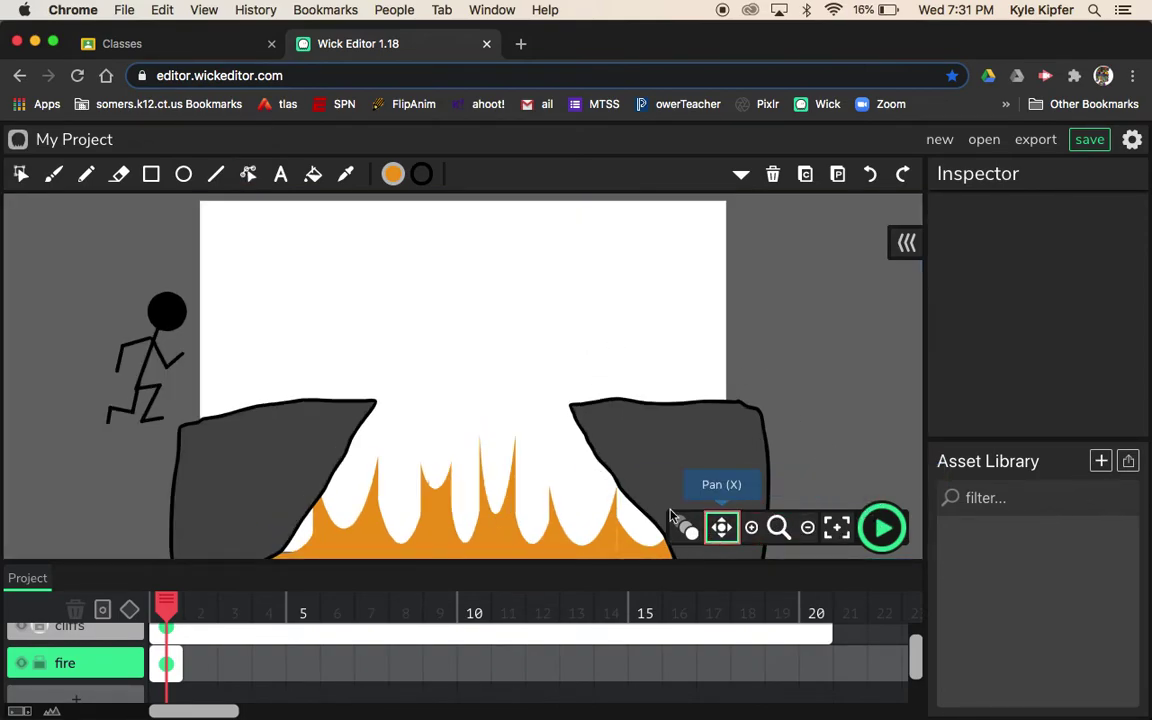
drag(473, 465, 468, 429)
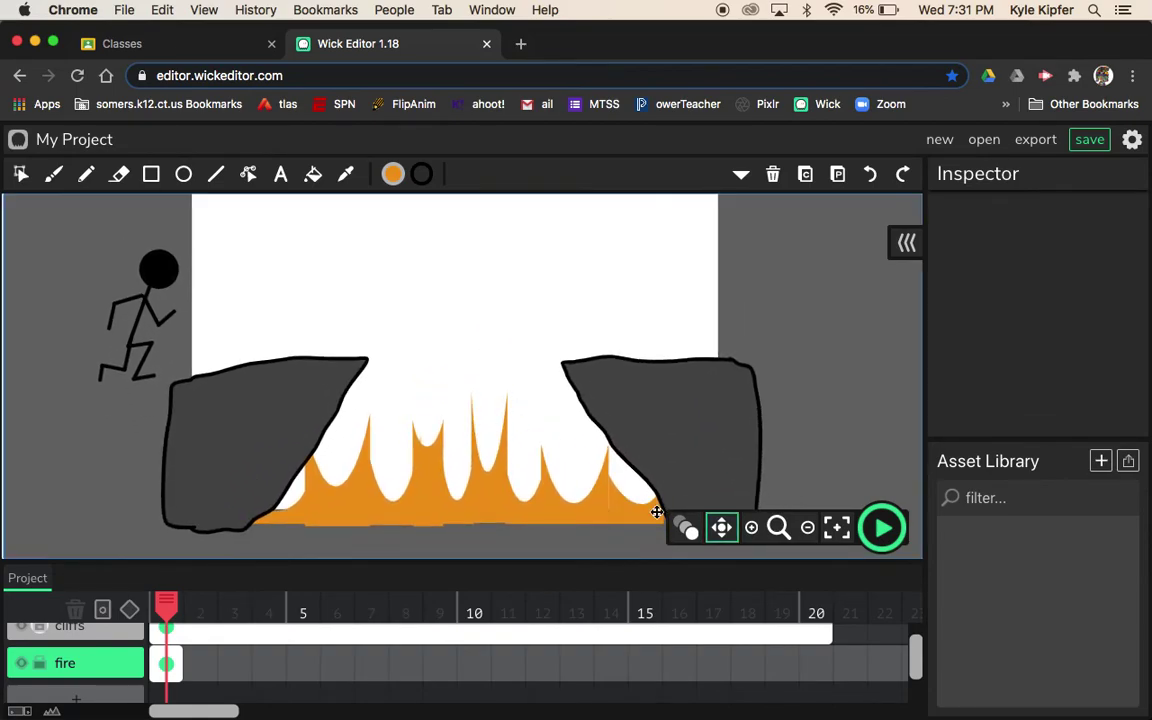
click(750, 527)
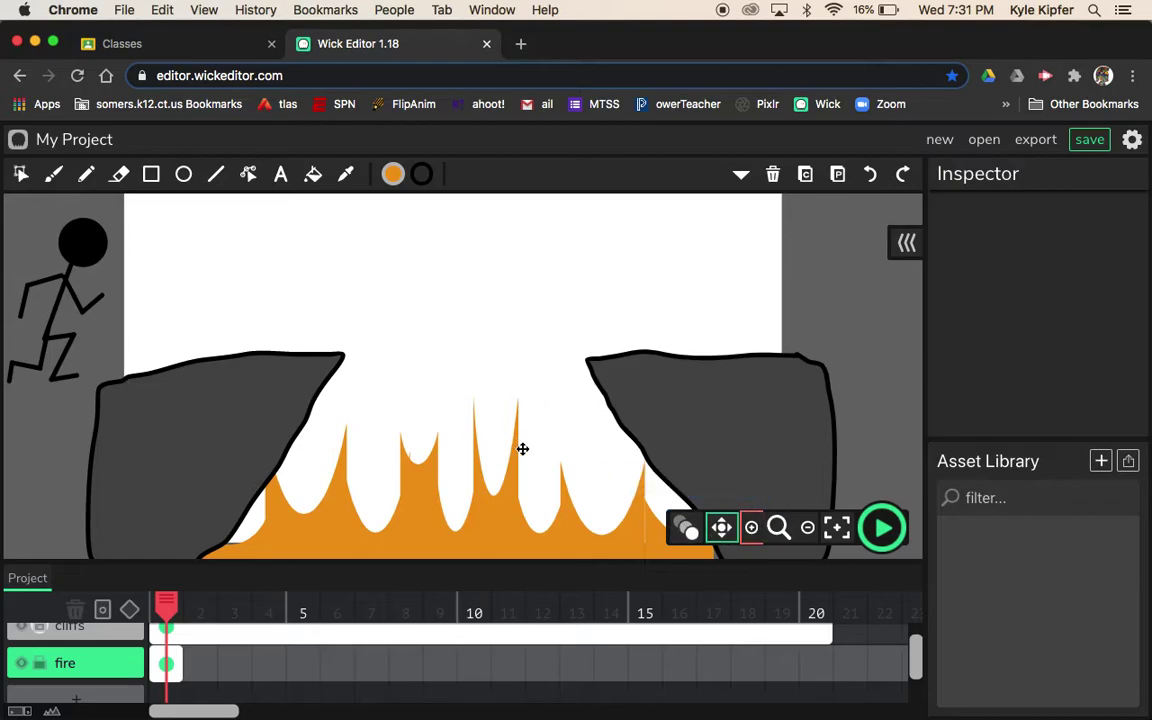
drag(542, 447, 535, 371)
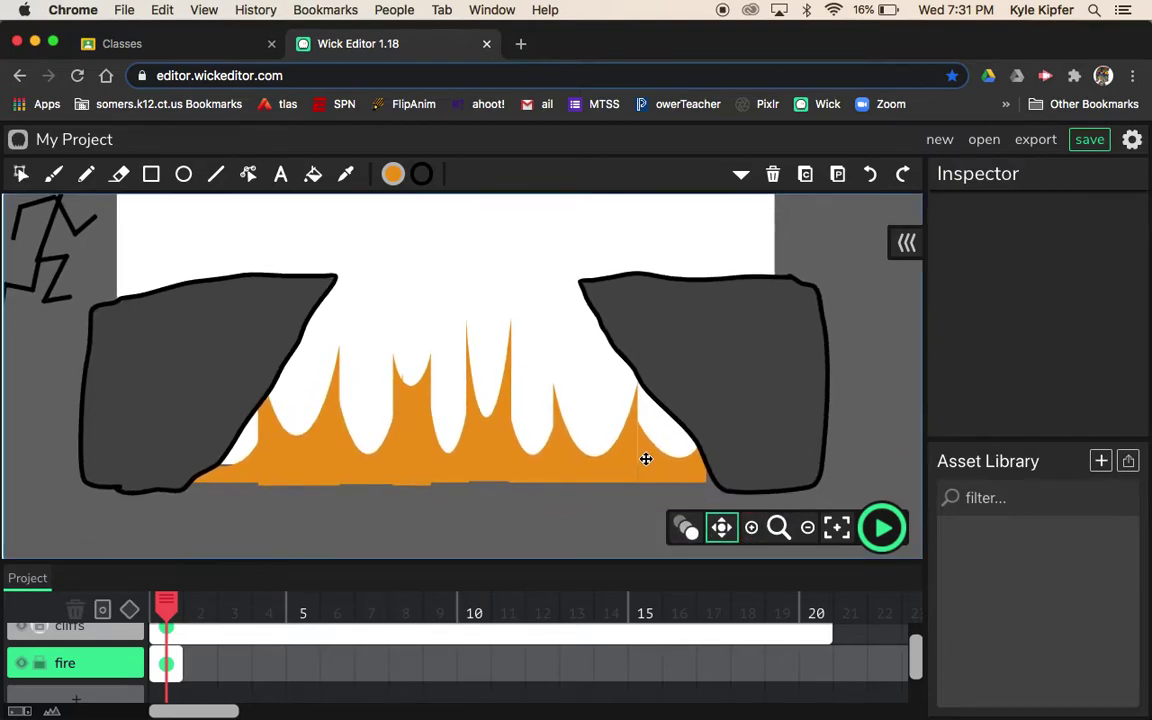
click(250, 176)
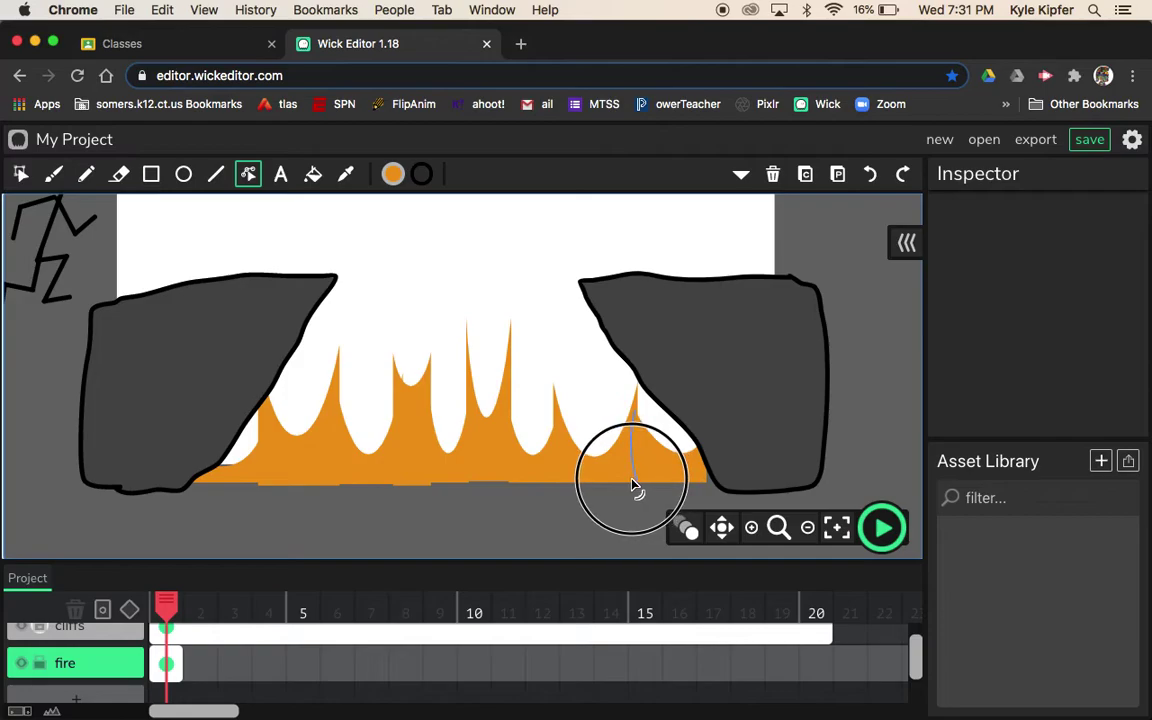
drag(638, 480, 640, 485)
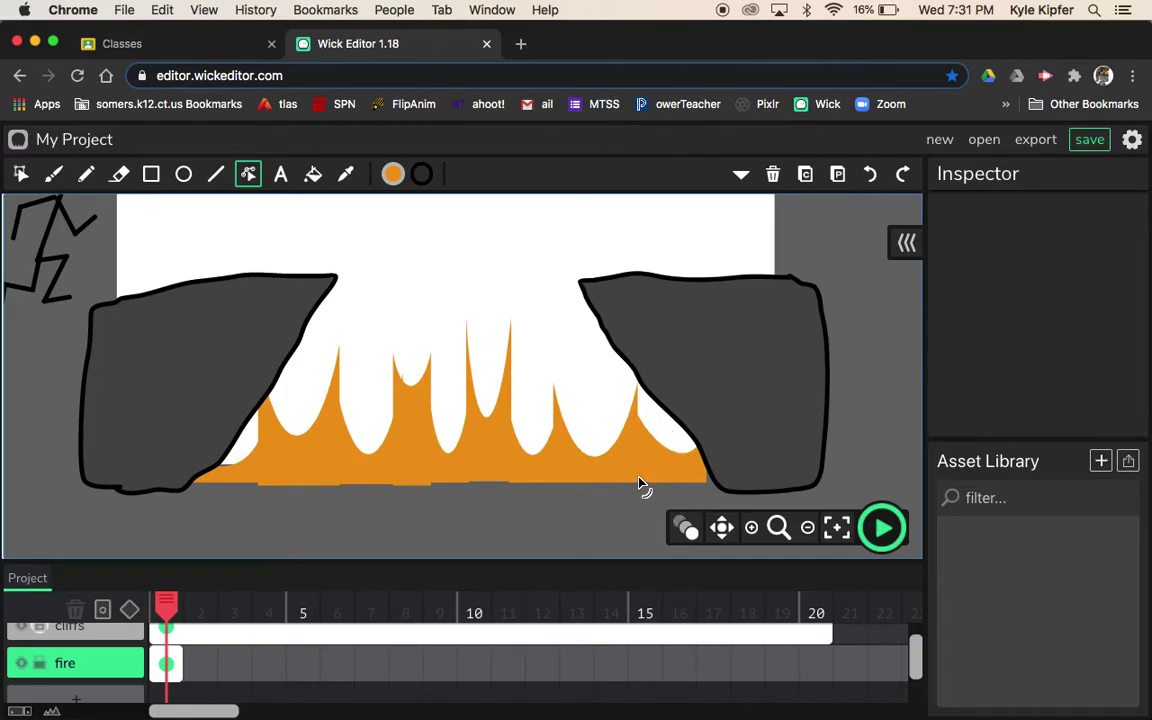
click(635, 487)
Try selecting individual fire shapes and toggle the cliffs and stickfig layer locks.
click(20, 175)
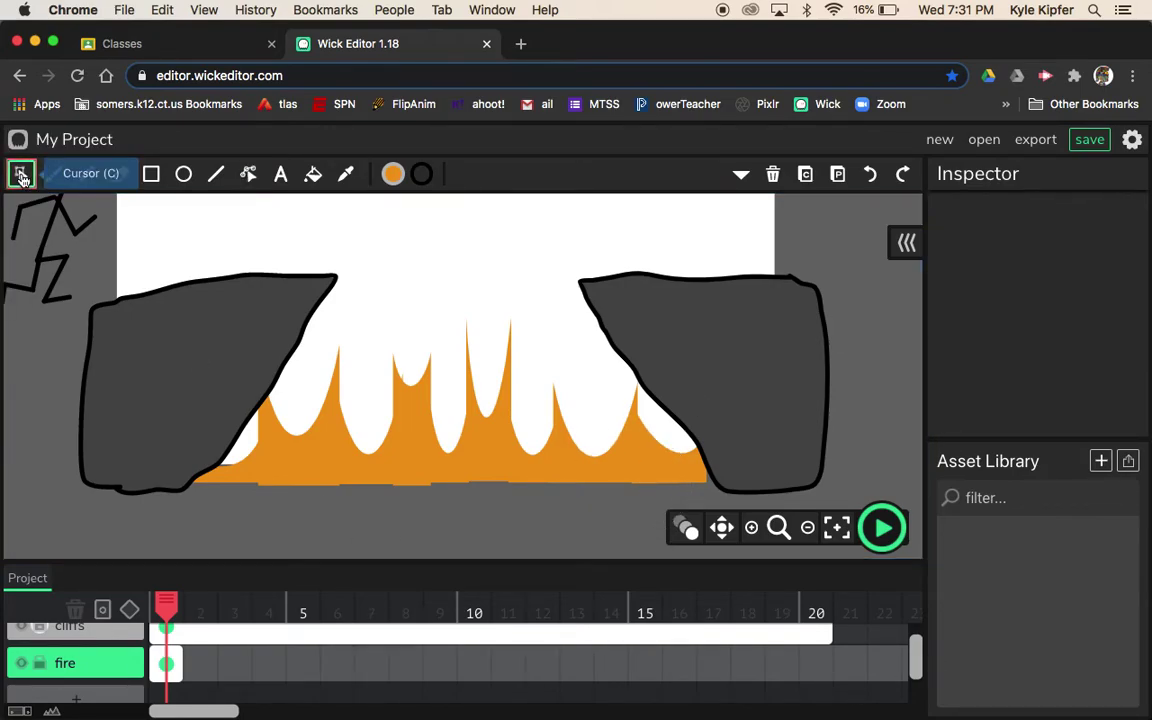
click(424, 462)
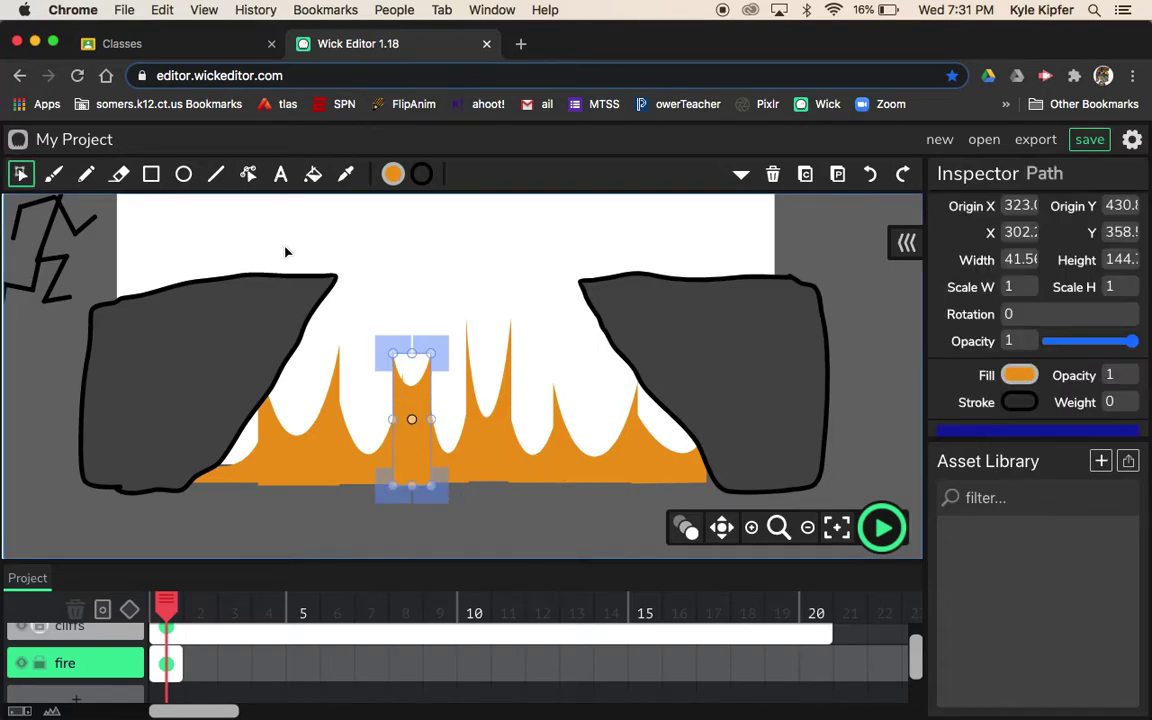
click(241, 482)
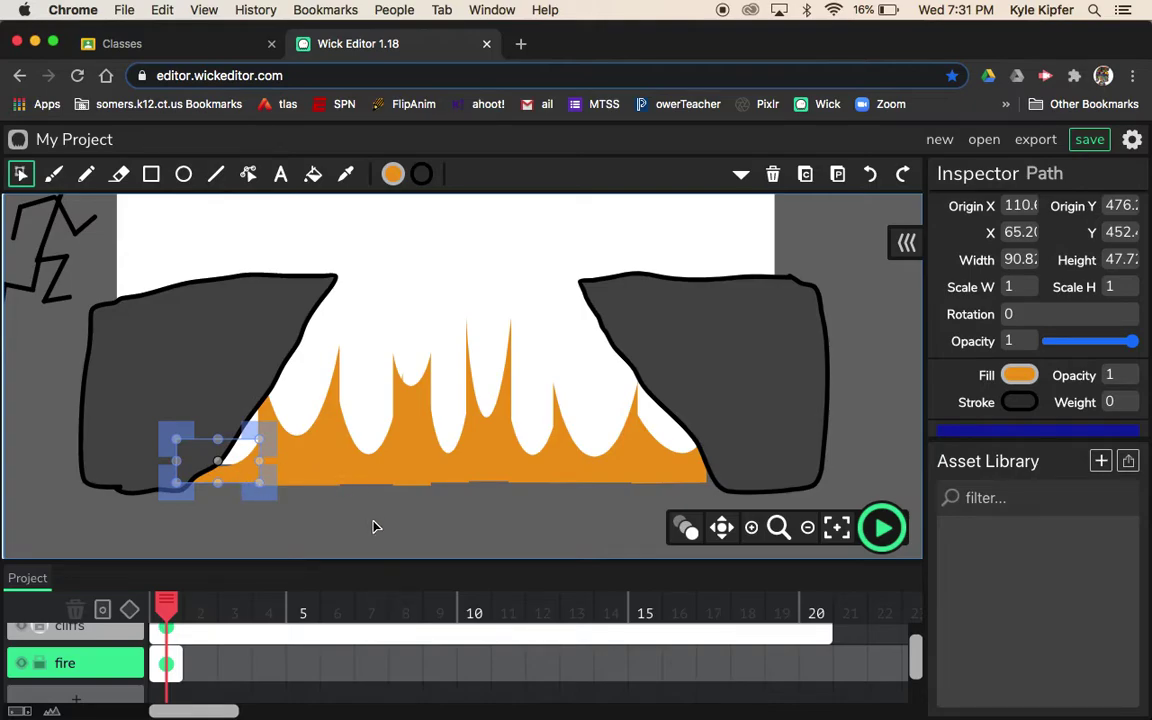
click(305, 537)
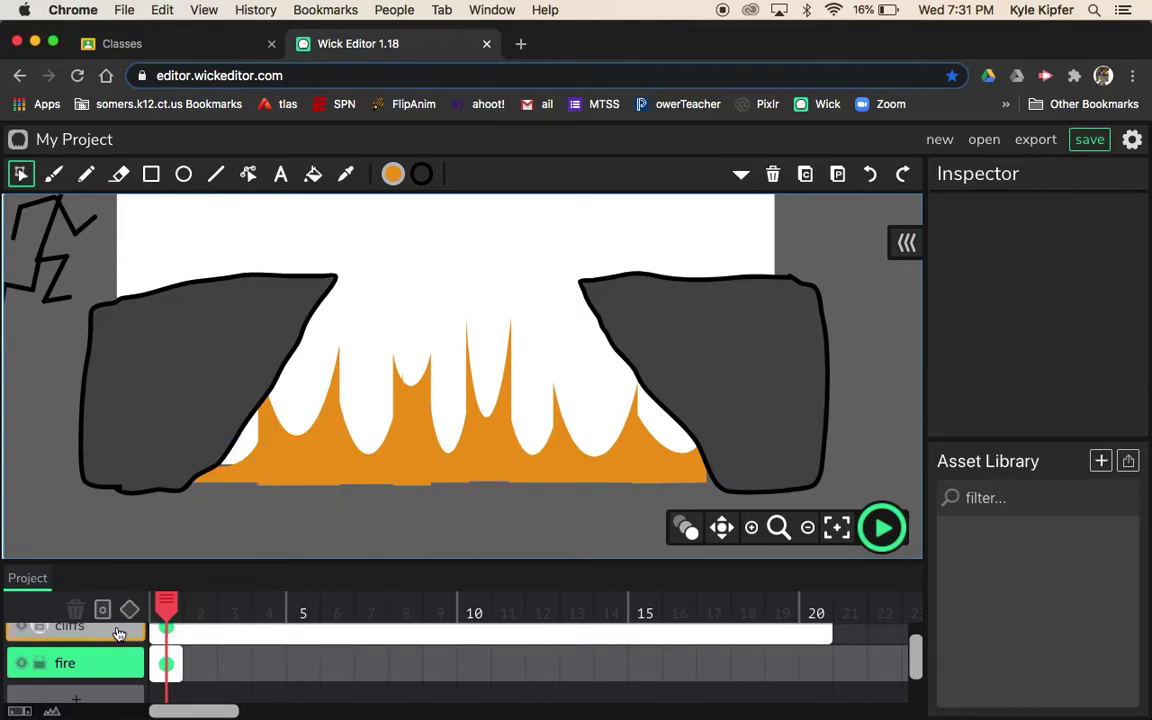
scroll(92, 668, up, 1)
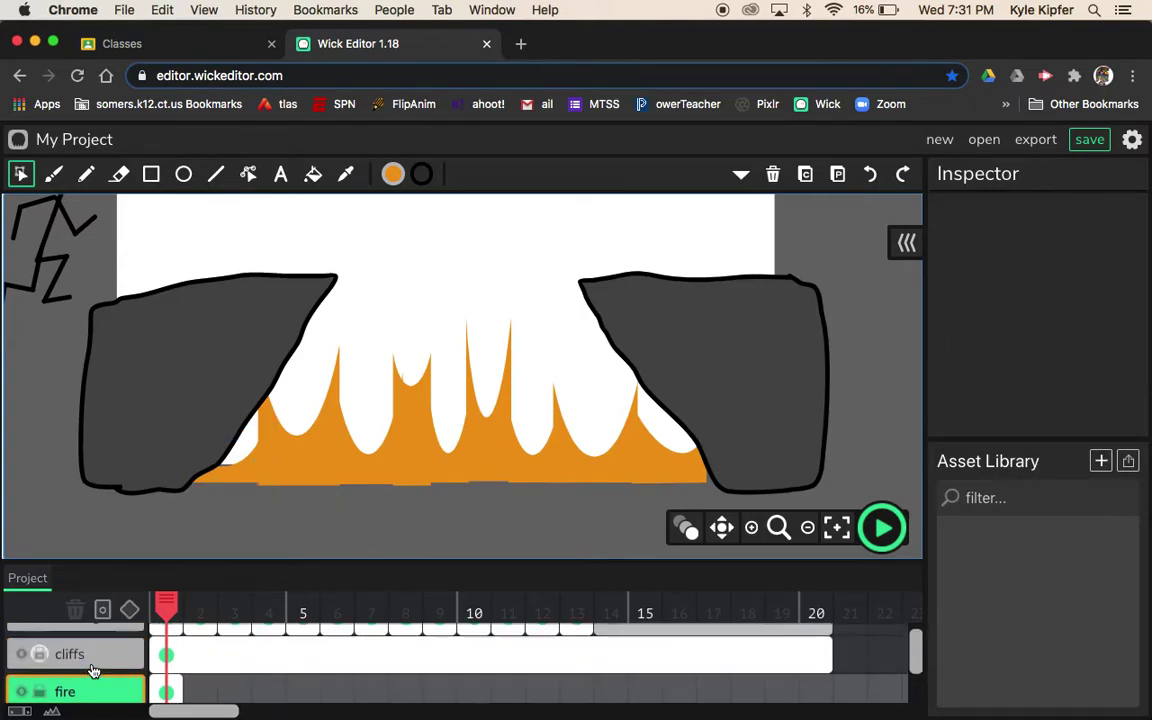
click(40, 664)
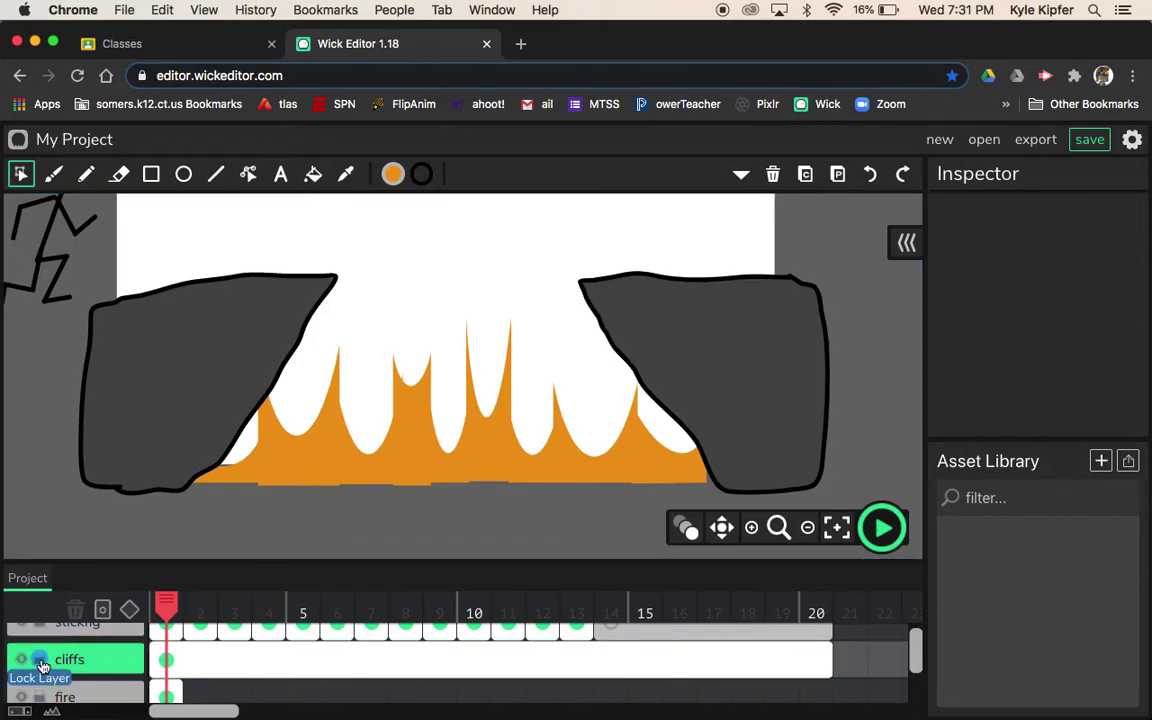
click(40, 664)
scroll(42, 666, up, 1)
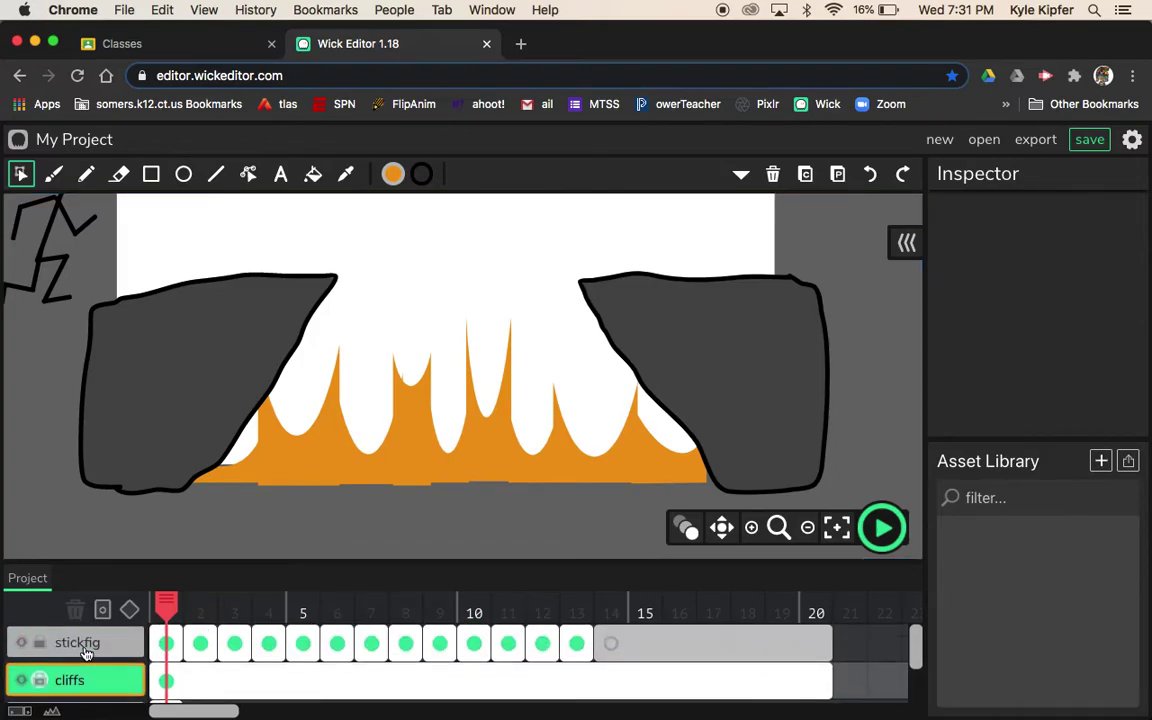
click(40, 643)
click(40, 643)
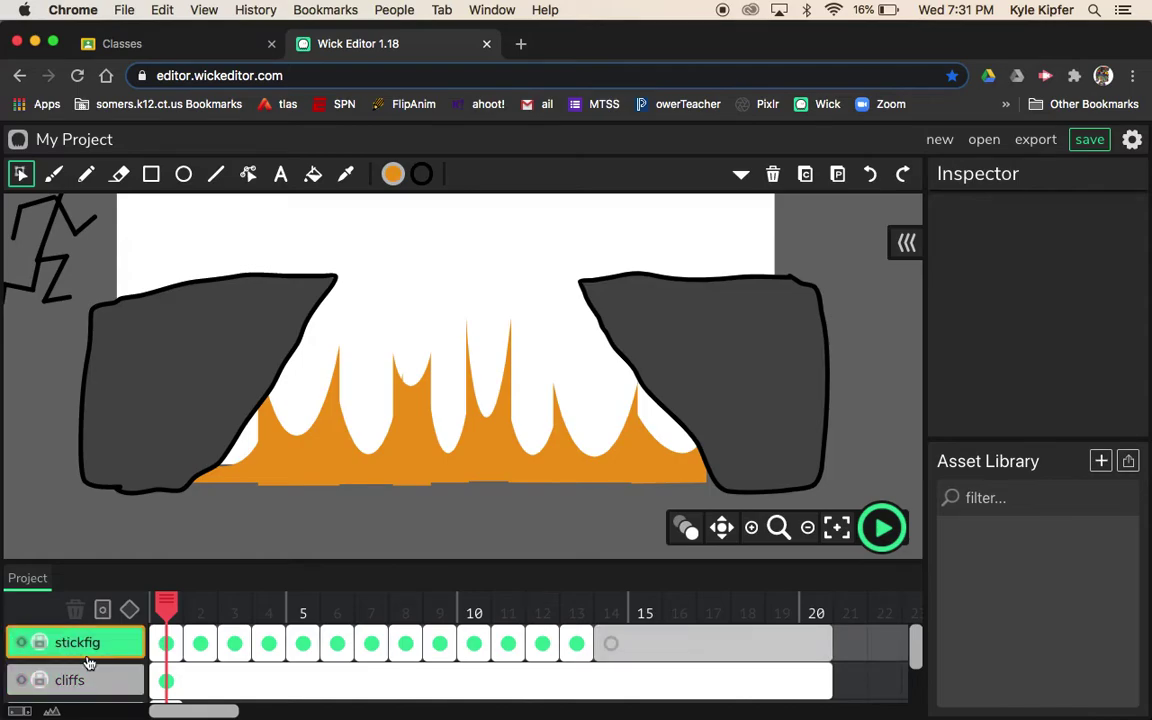
Box-select all the fire shapes between the cliffs and make them a clip.
scroll(87, 670, down, 1)
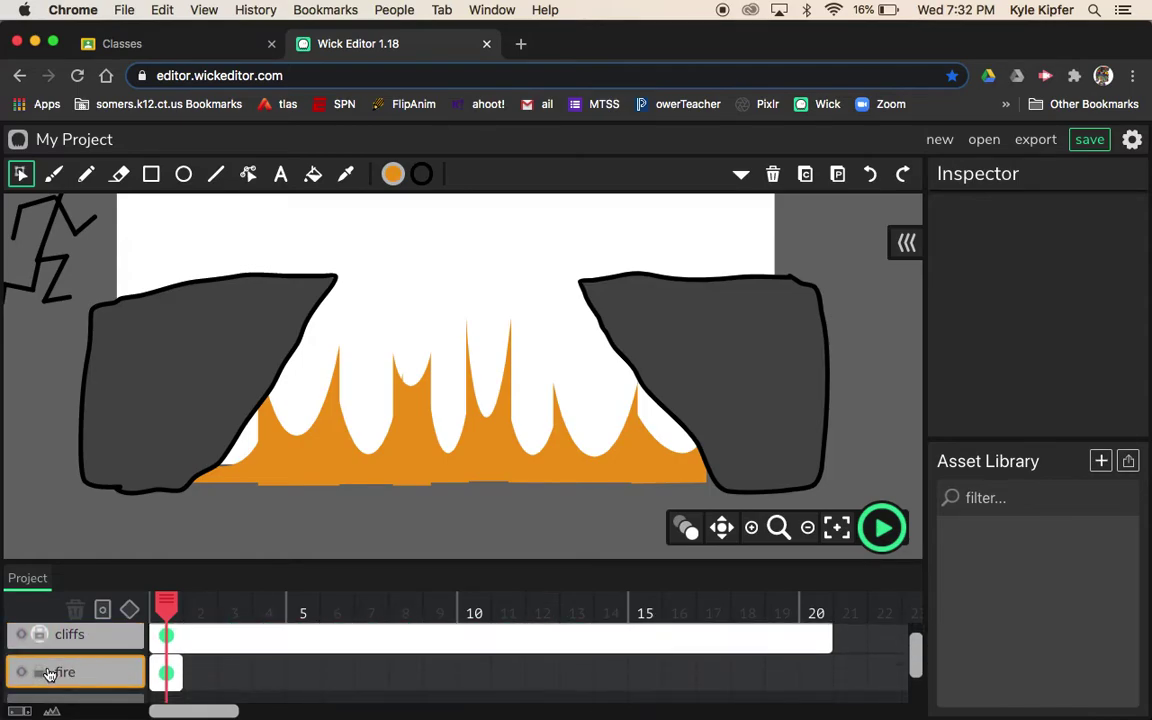
drag(147, 518, 779, 316)
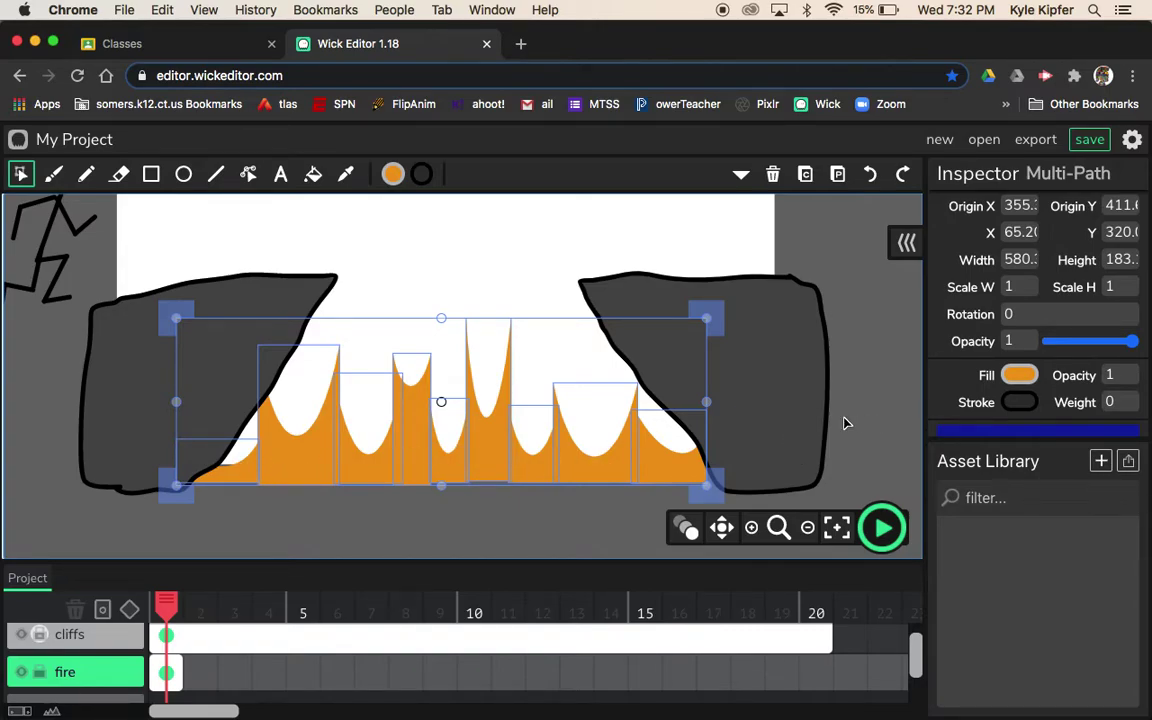
scroll(1055, 262, down, 3)
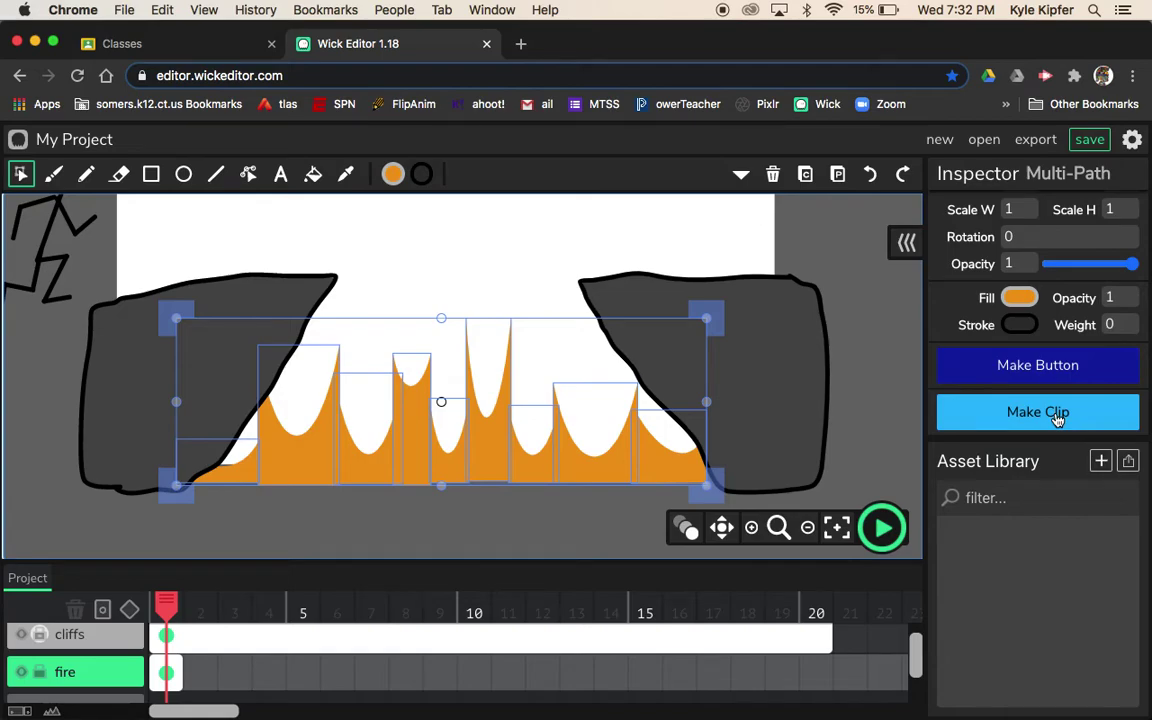
click(1057, 418)
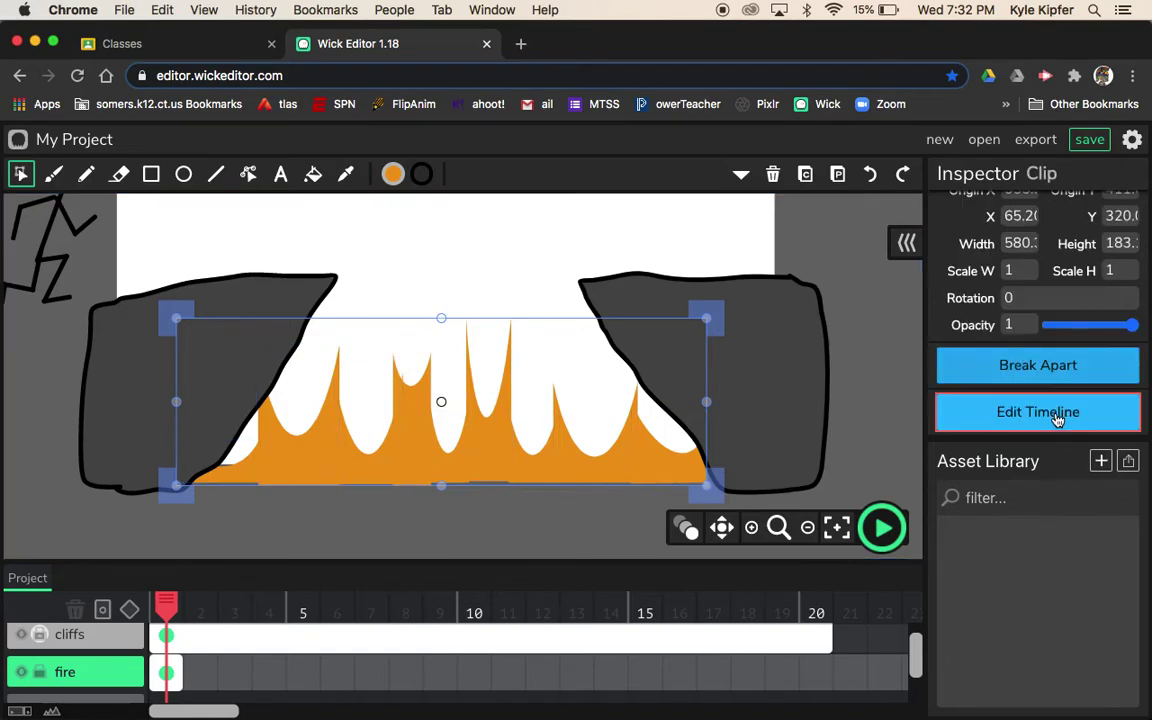
Enter the fire clip's timeline and create an empty frame 2.
click(999, 414)
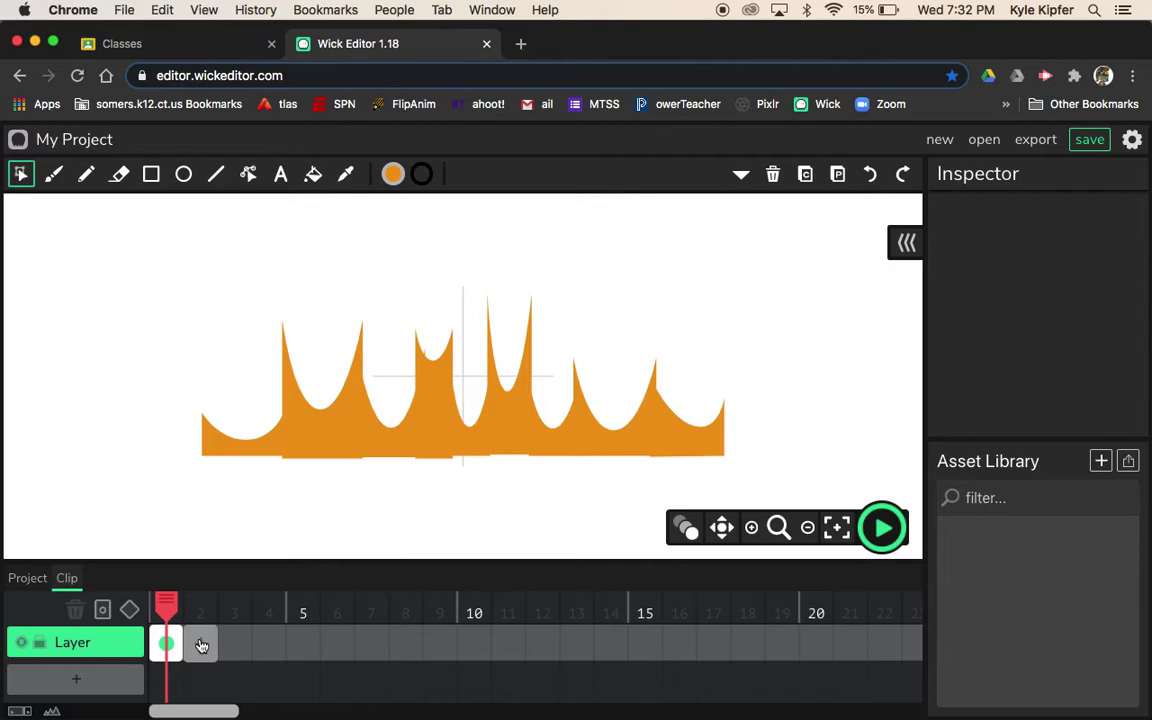
click(200, 643)
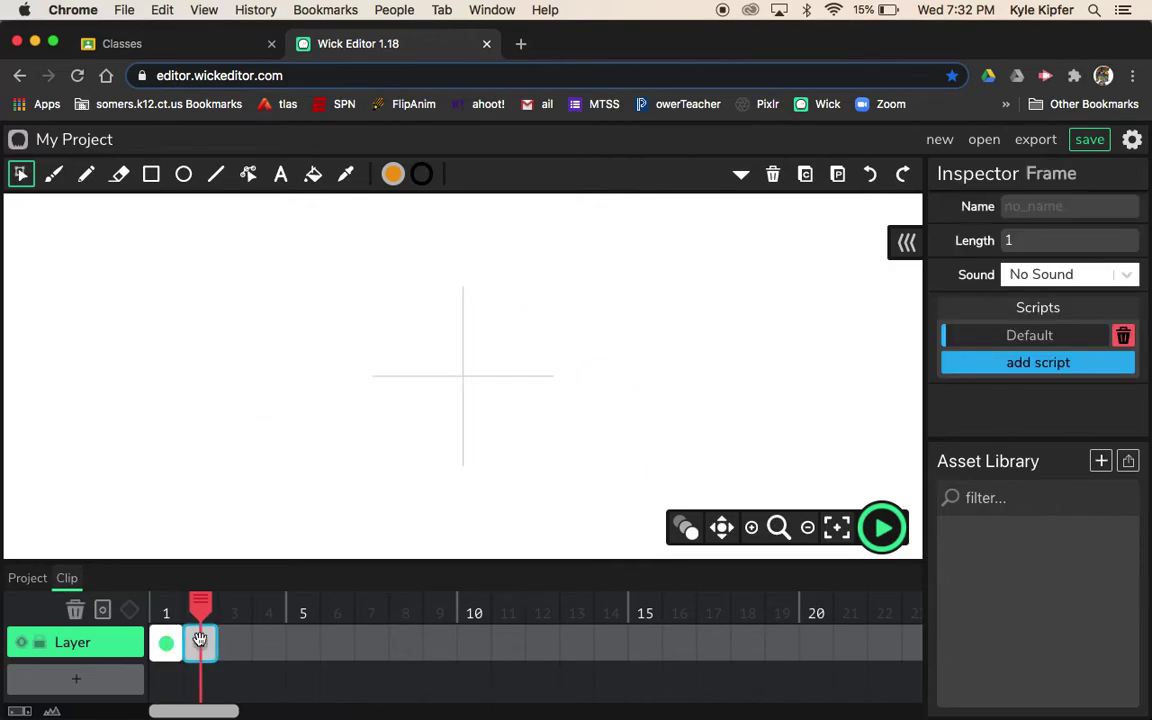
Copy the flame drawing from frame 1 and paste it into frame 2.
click(168, 644)
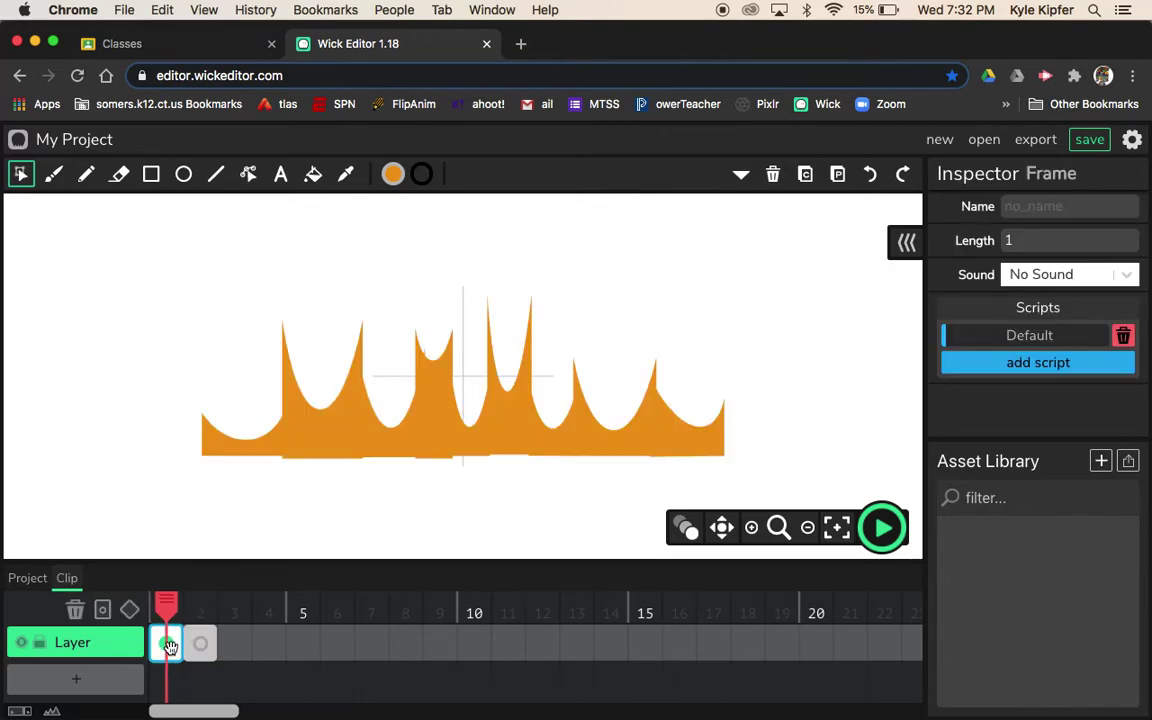
click(805, 174)
click(201, 641)
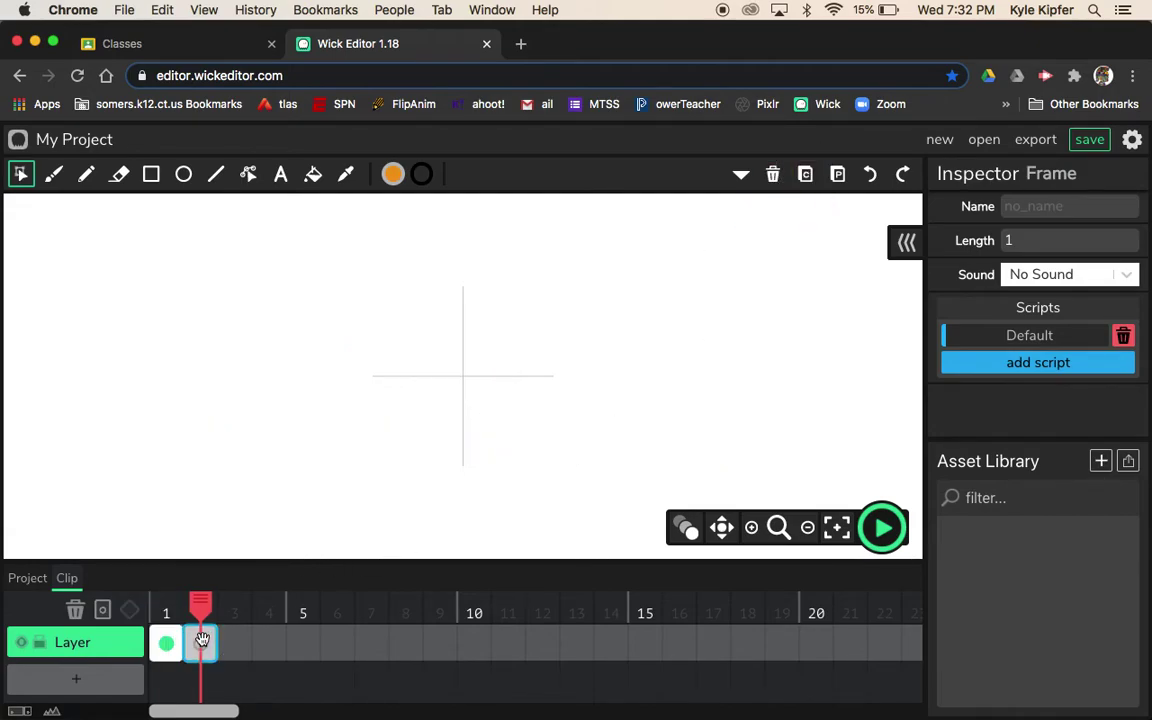
click(838, 174)
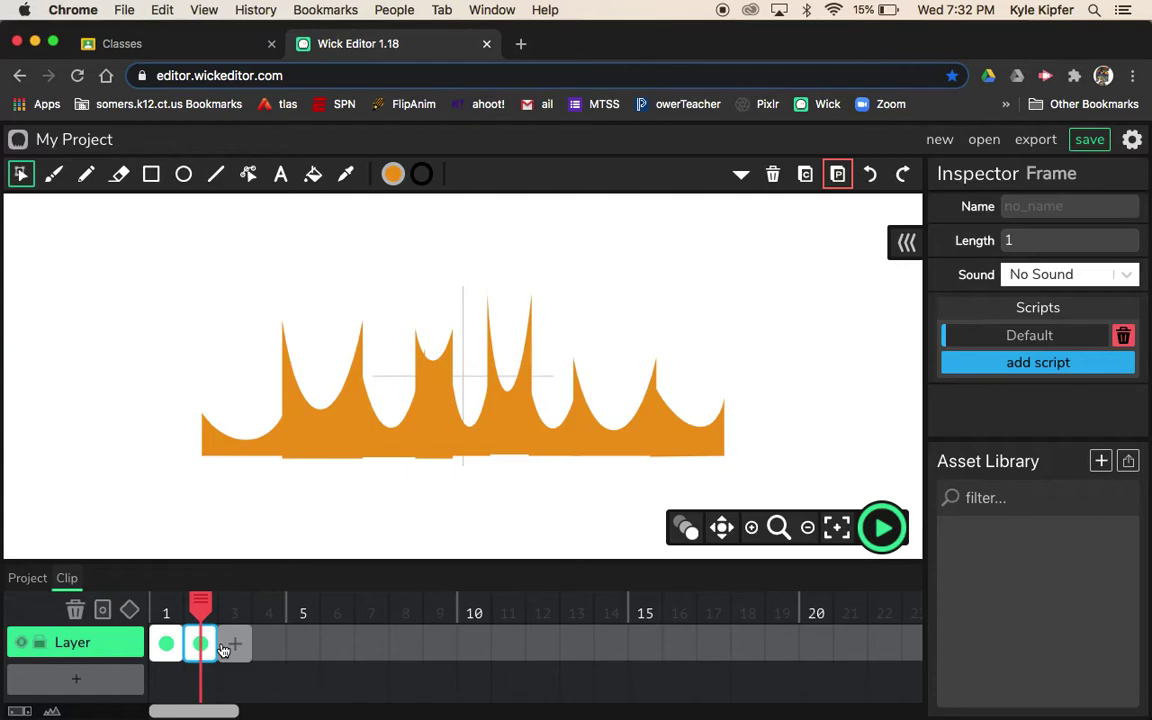
On frame 2, reshape the left and middle flame peaks and valleys with the Path Cursor.
click(248, 174)
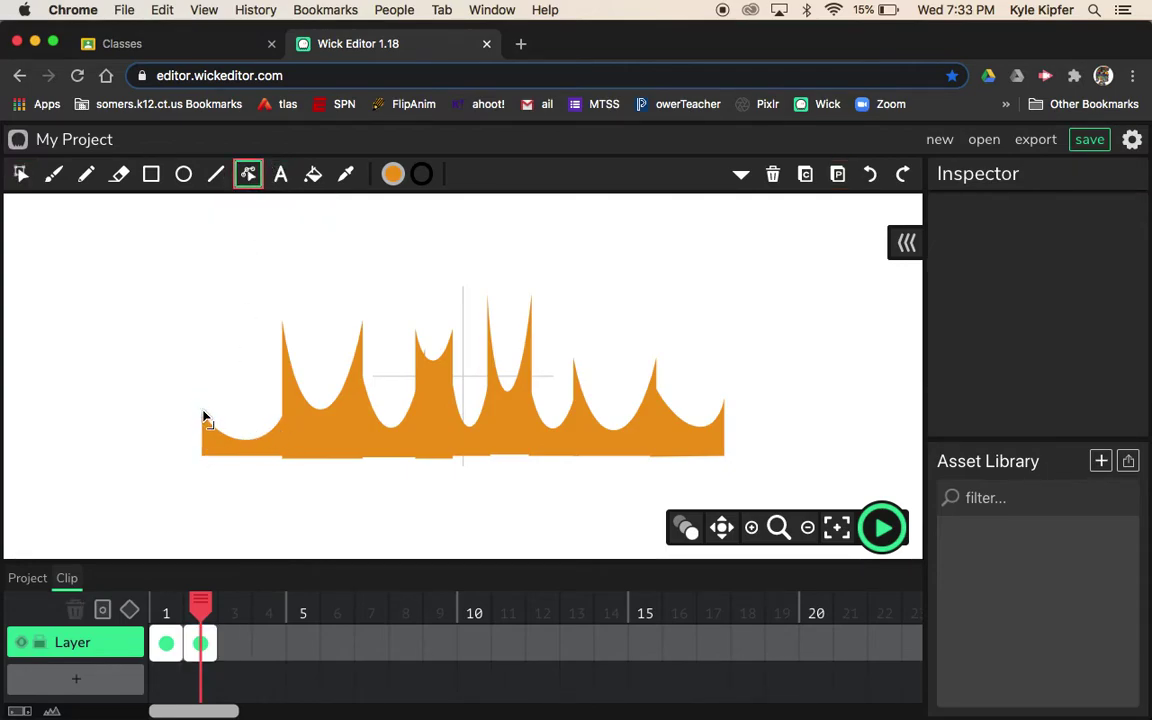
drag(202, 415, 202, 352)
mouse_move(231, 397)
mouse_down()
mouse_move(220, 425)
mouse_move(218, 410)
mouse_up()
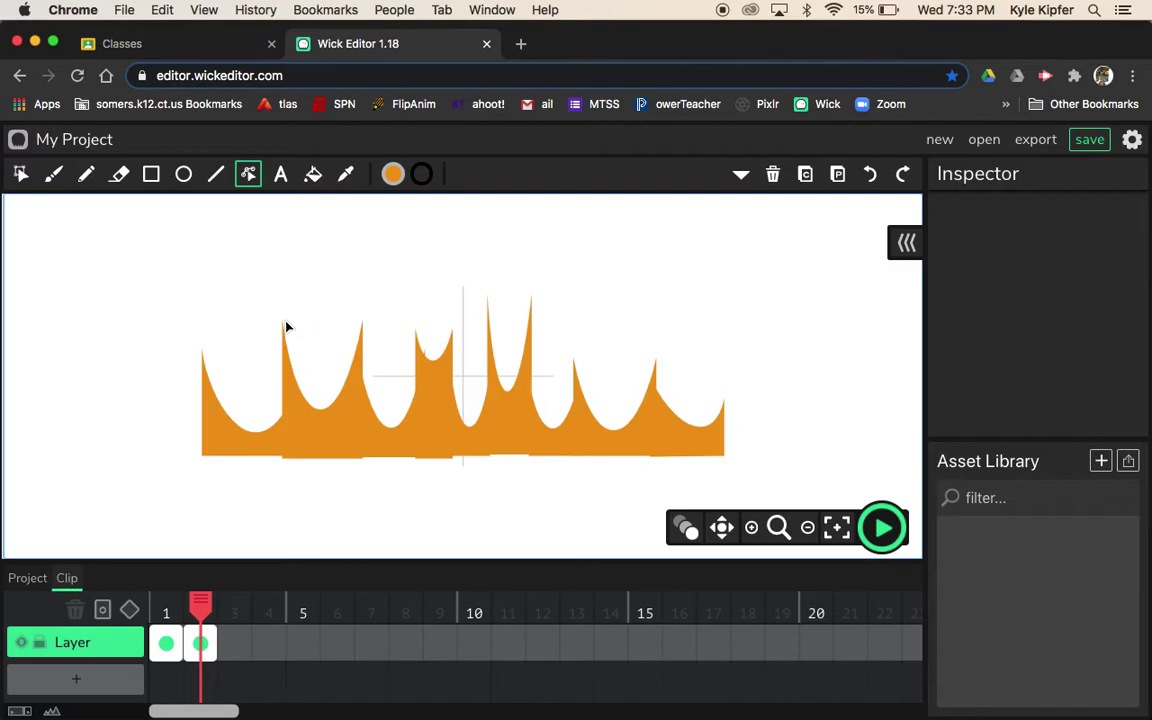
drag(282, 322, 283, 380)
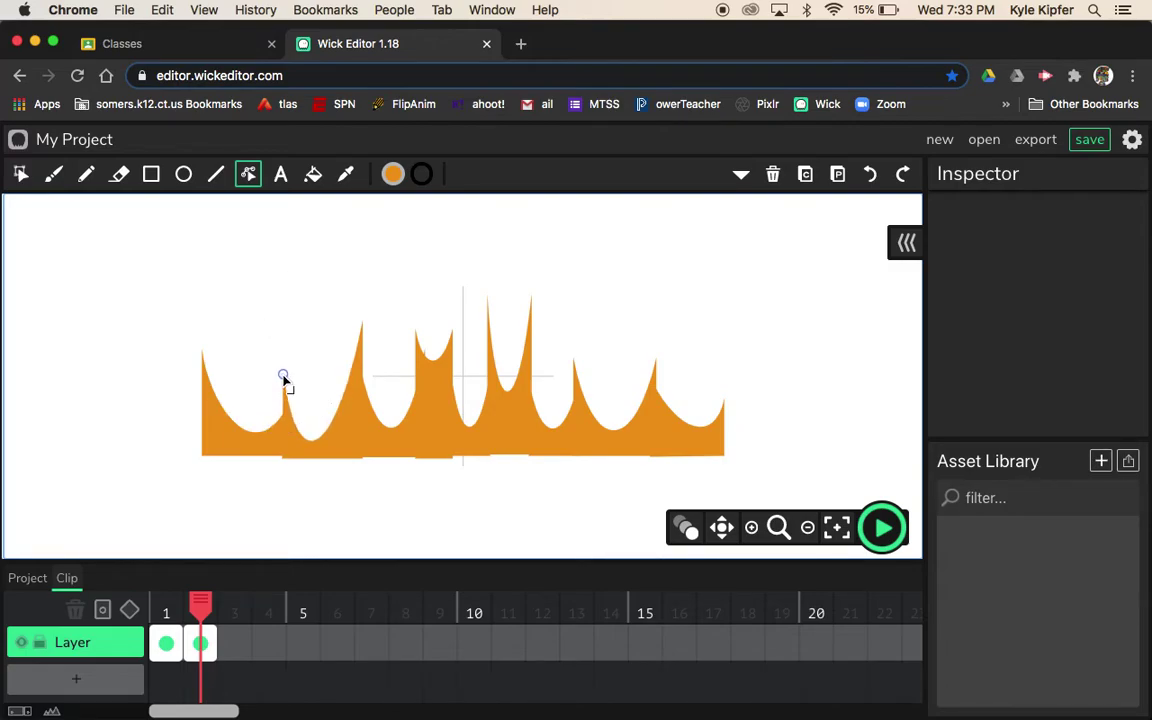
drag(318, 444, 390, 401)
drag(357, 353, 362, 324)
drag(425, 352, 418, 378)
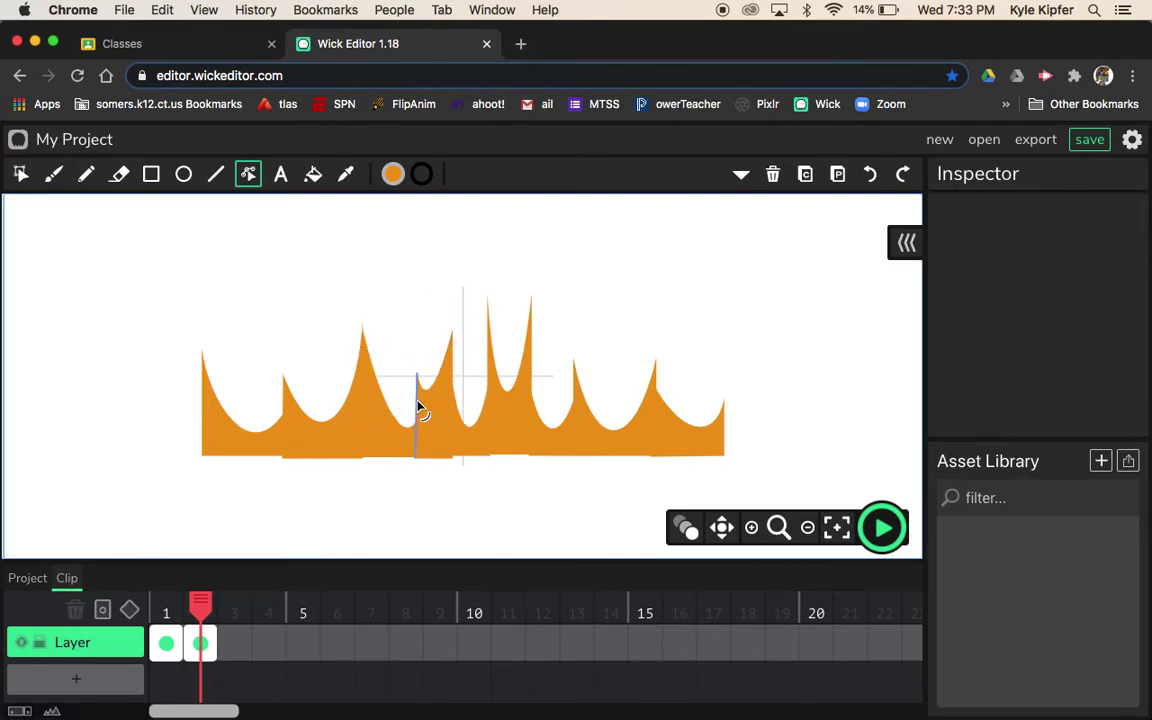
drag(473, 432, 493, 372)
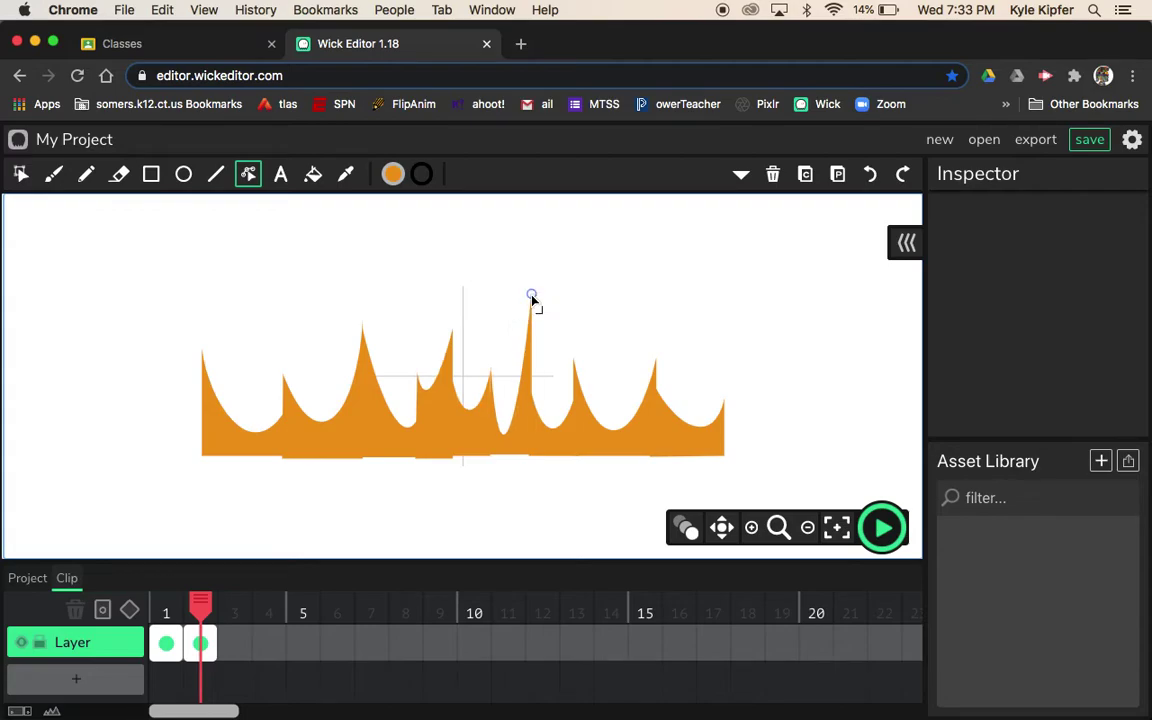
Raise the right spikes into a tall right flame peak and lift the shape's right edge.
drag(532, 298, 532, 334)
drag(557, 437, 558, 411)
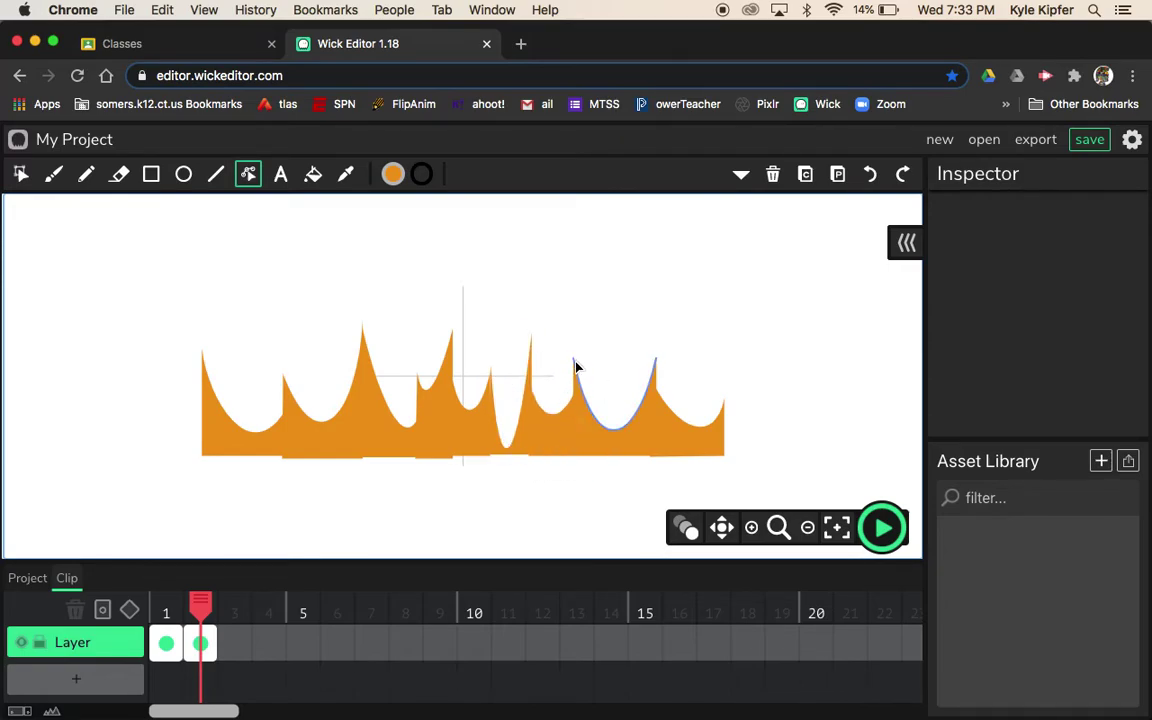
drag(575, 362, 575, 320)
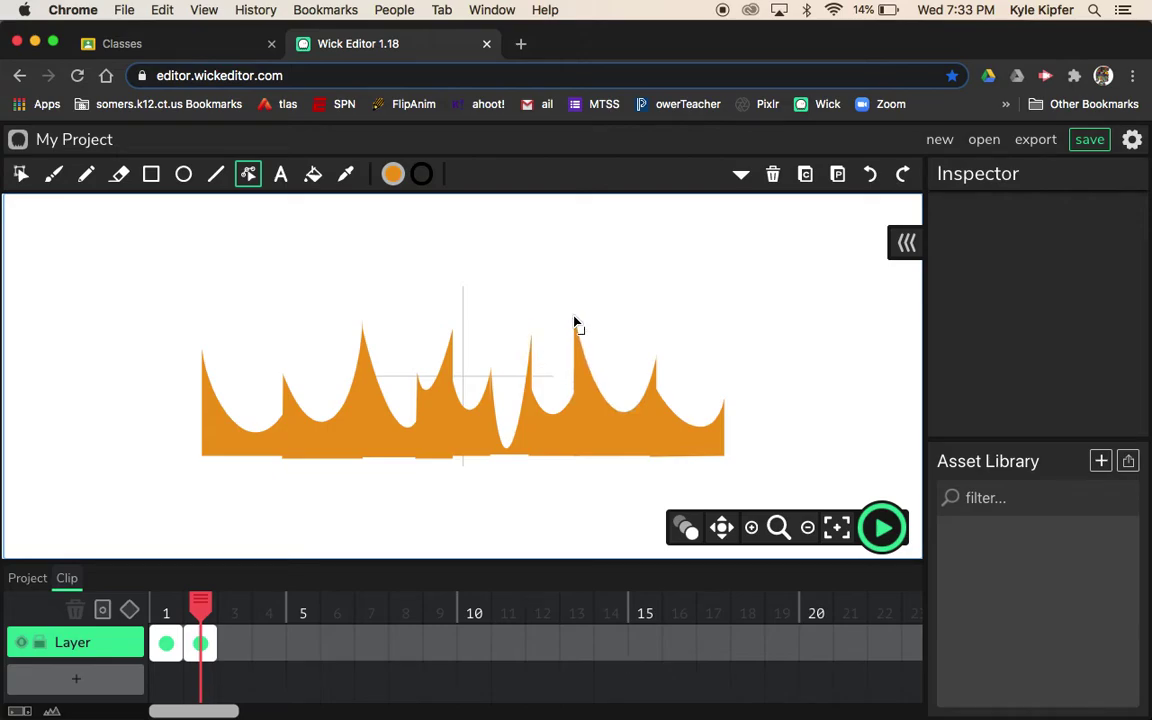
click(657, 362)
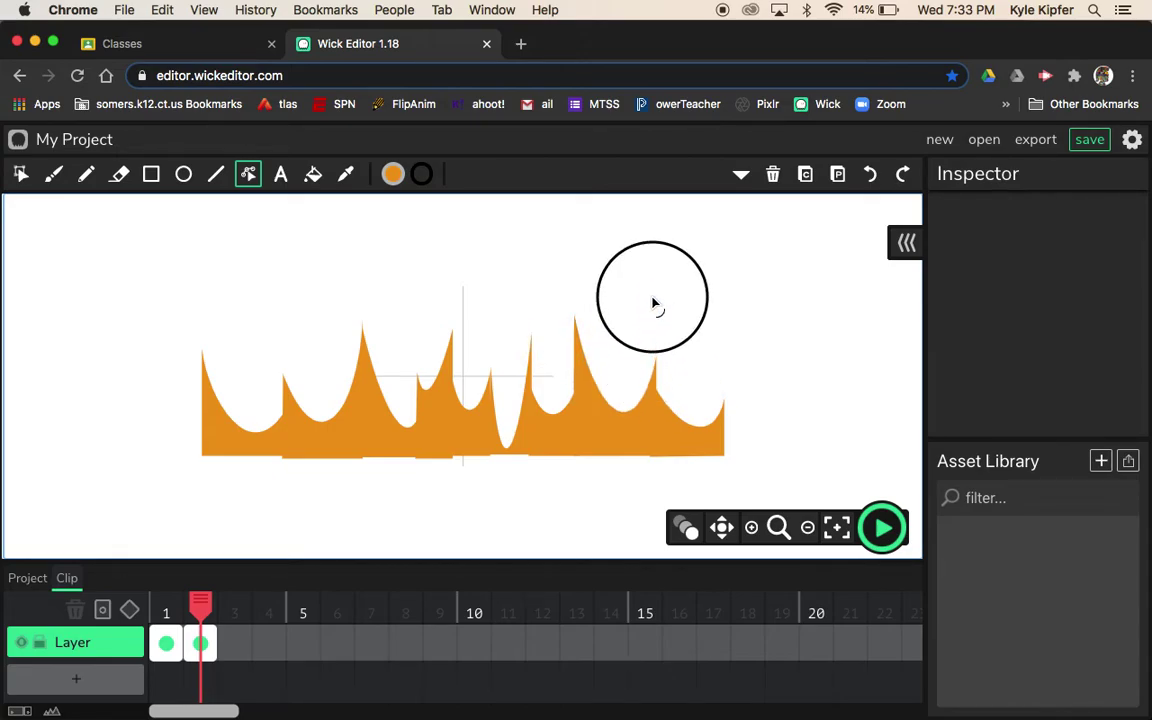
click(657, 368)
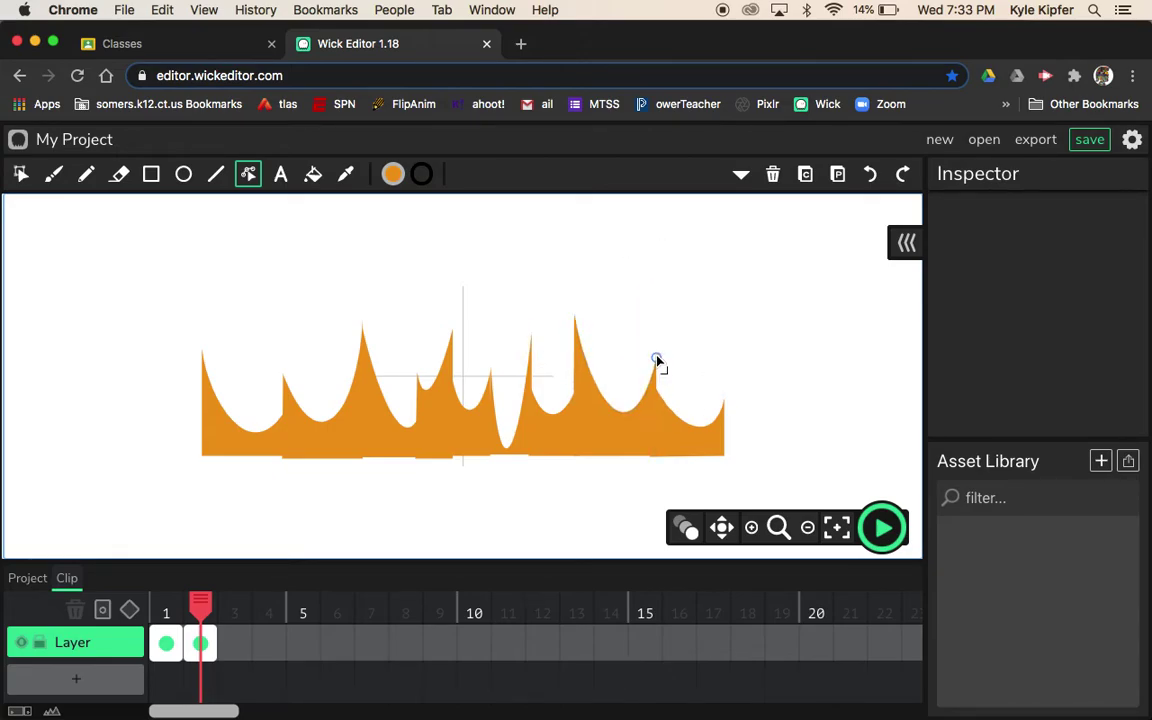
click(657, 358)
drag(657, 358, 658, 290)
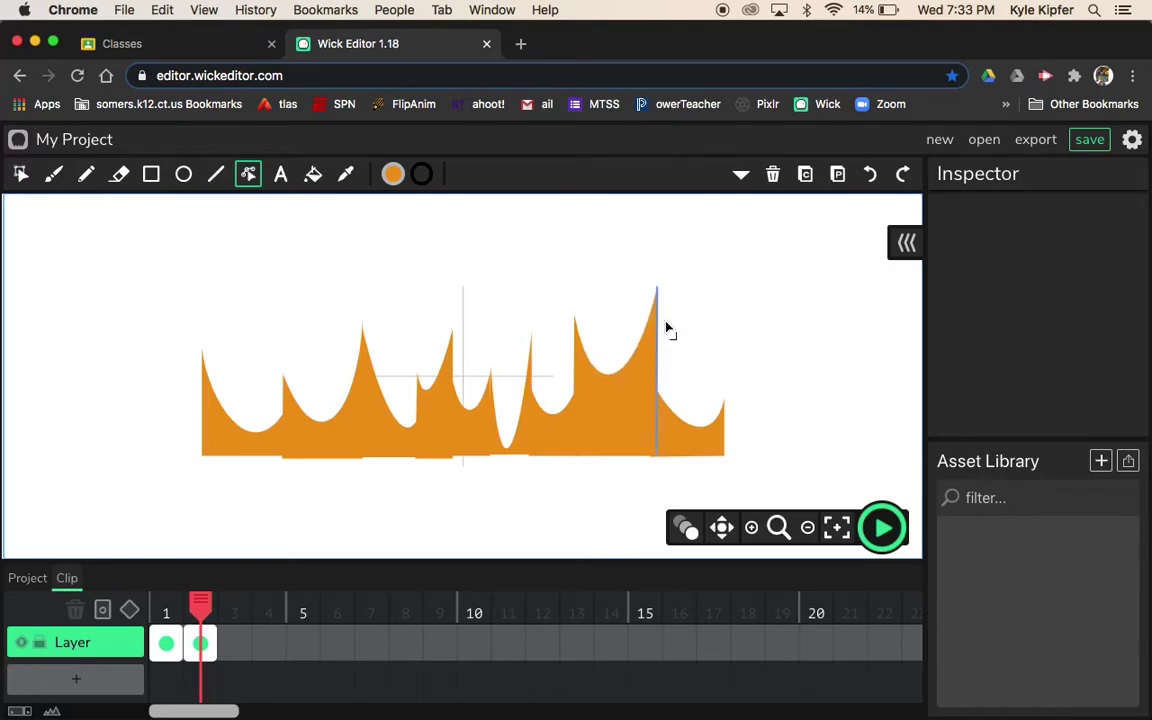
click(725, 401)
drag(725, 401, 726, 356)
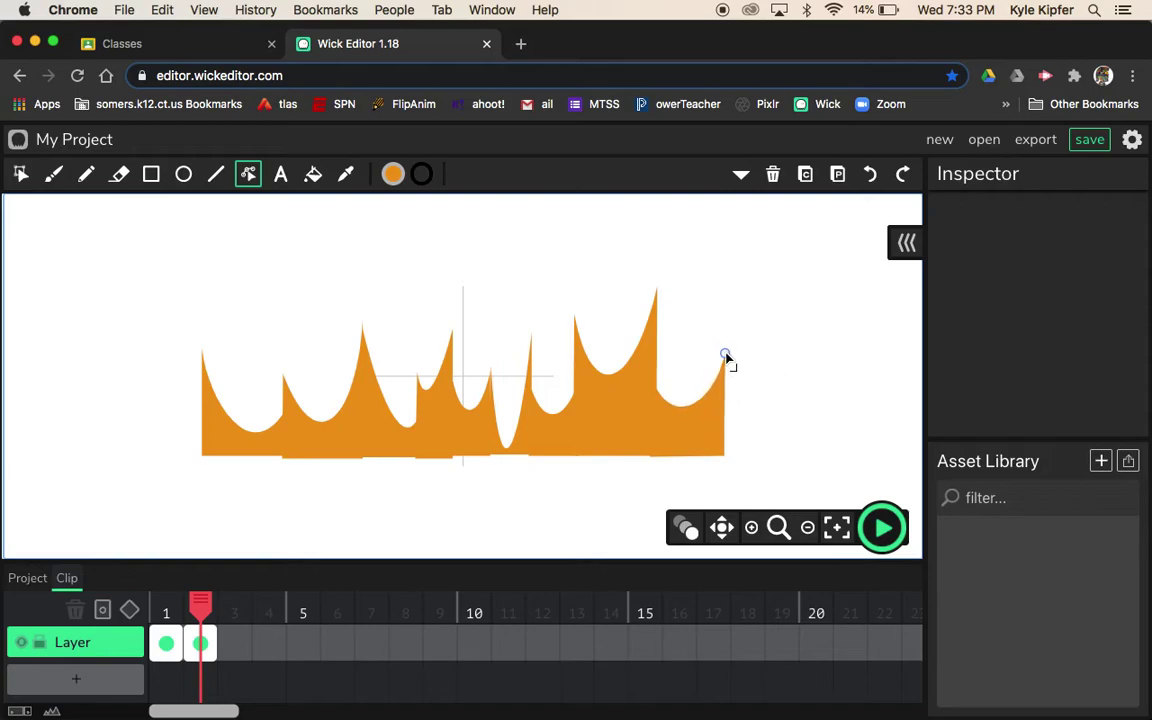
Copy frame 2's flames and paste them into a new frame 3.
click(200, 643)
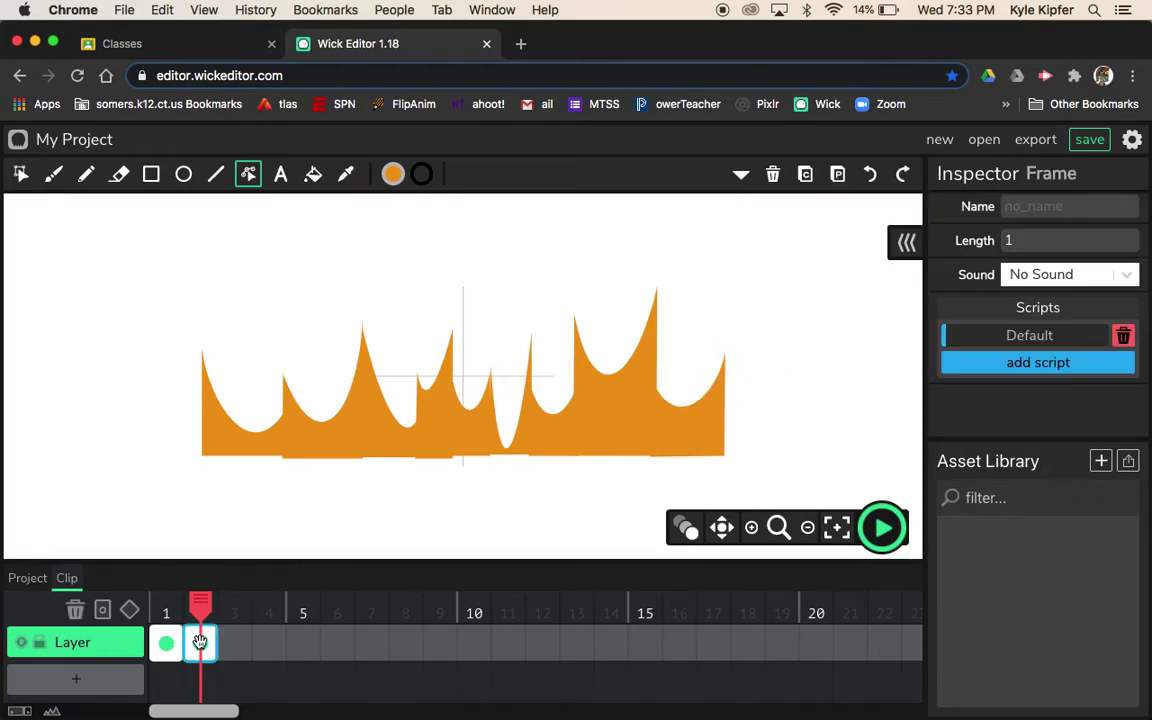
click(805, 174)
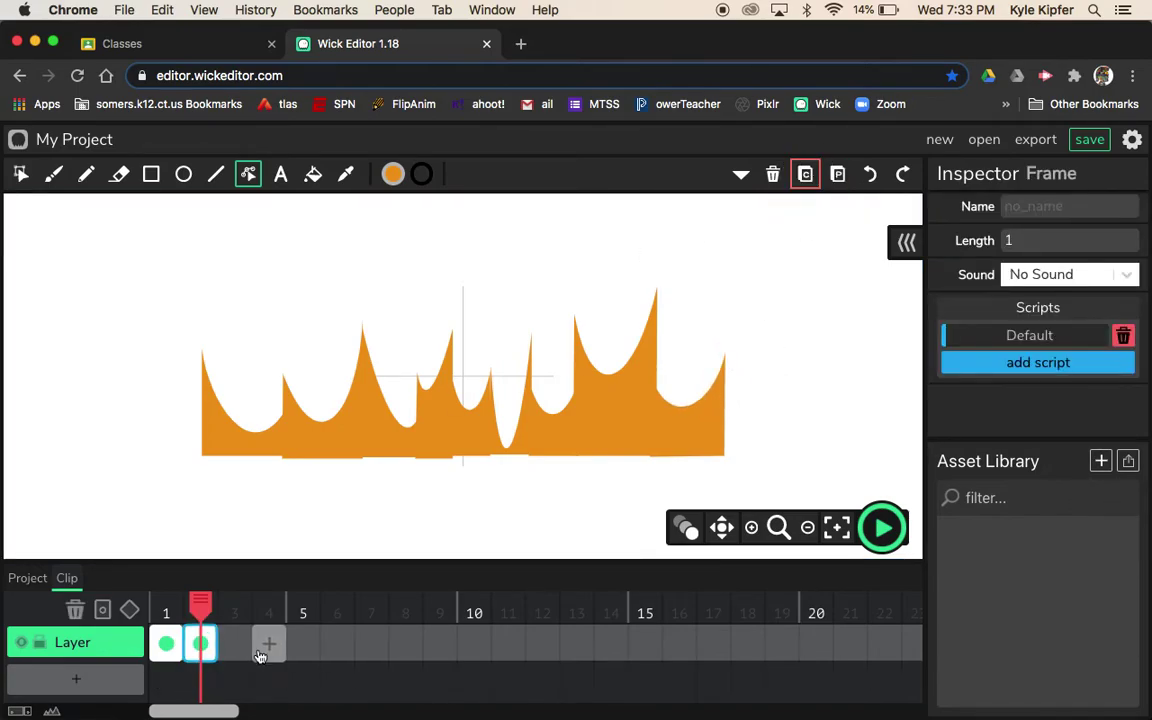
click(232, 654)
click(838, 174)
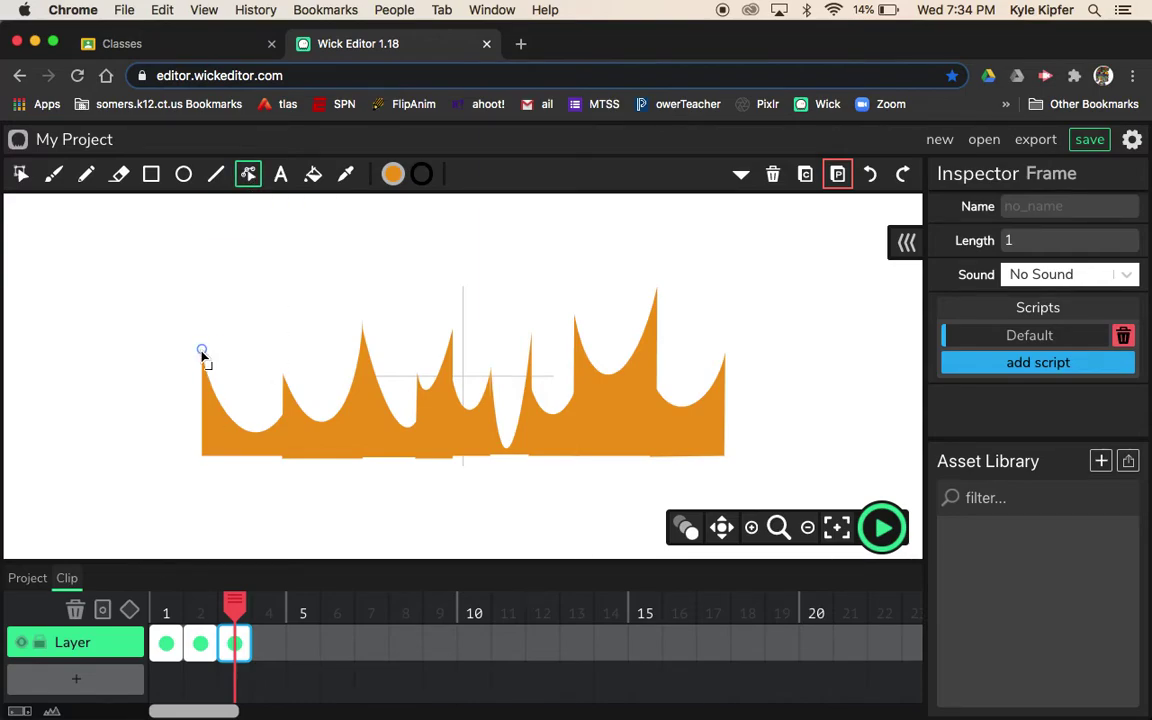
Reshape frame 3 with a tall left peak and centre spike, lowering the right-side peaks.
drag(202, 352, 205, 285)
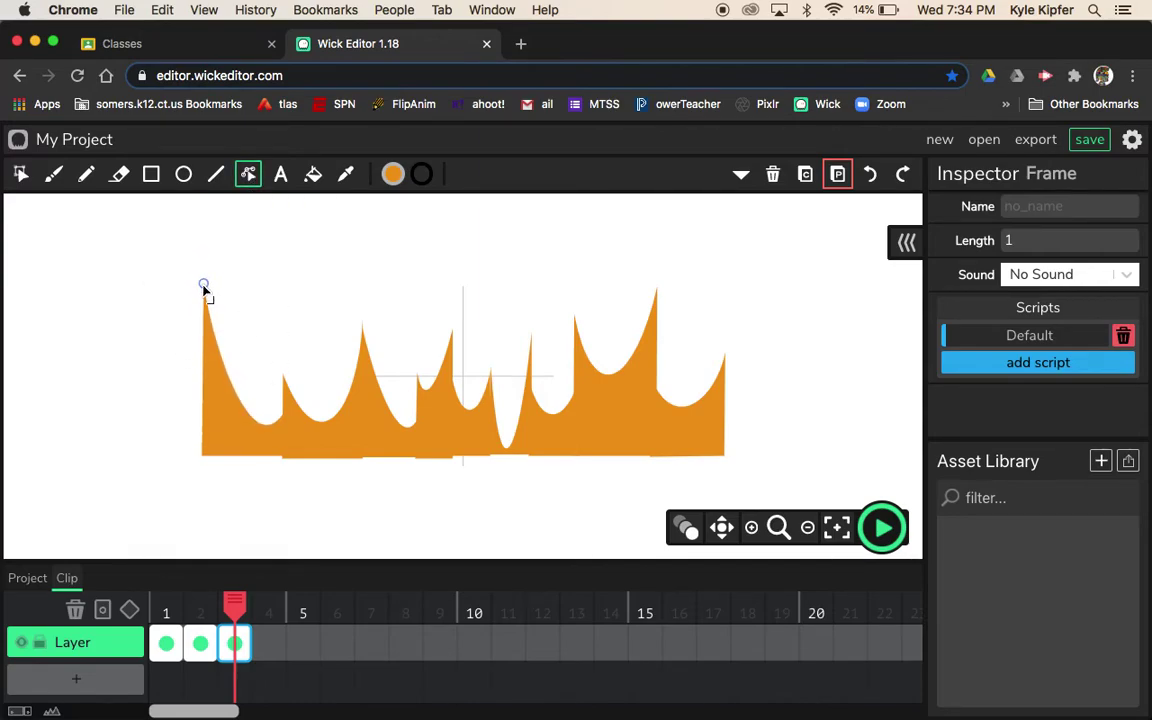
drag(283, 376, 283, 326)
drag(334, 399, 321, 431)
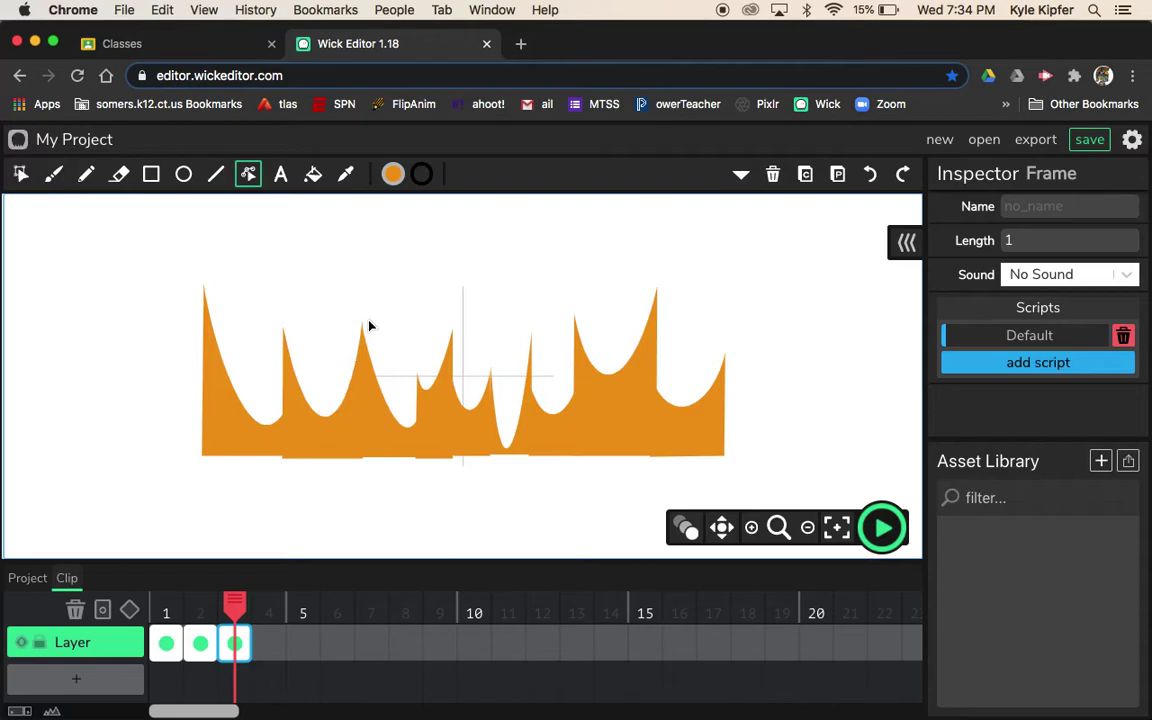
drag(363, 324, 363, 280)
drag(395, 400, 456, 285)
drag(491, 369, 493, 243)
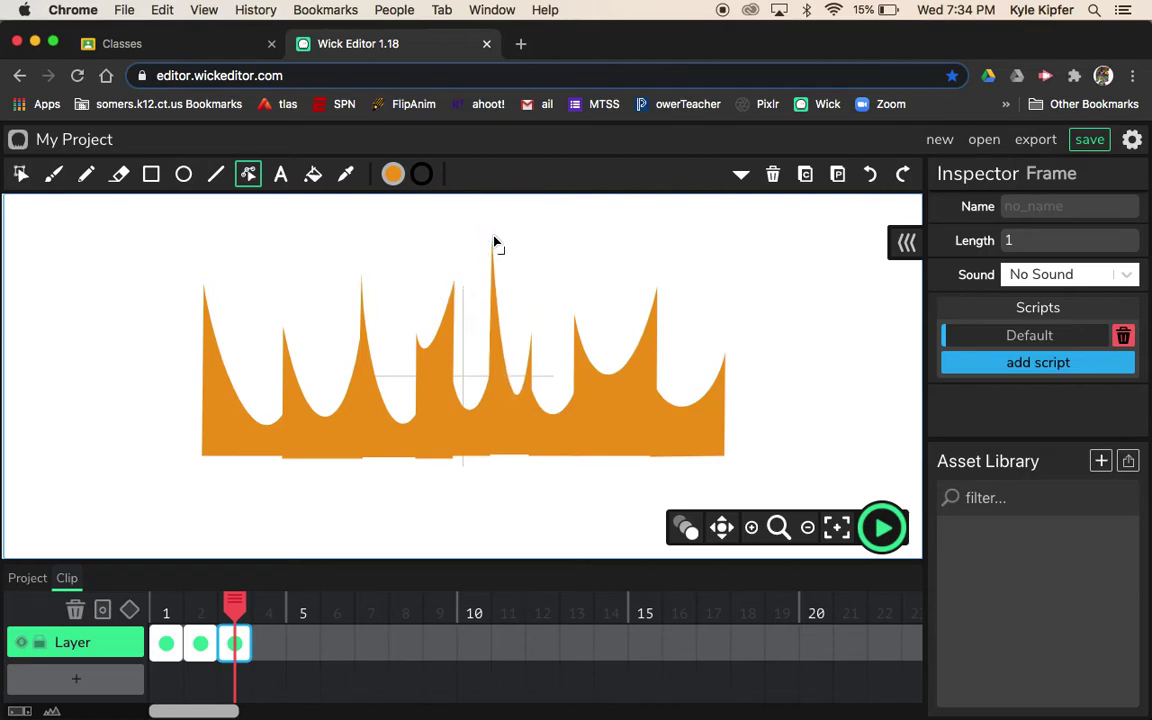
drag(574, 318, 576, 379)
drag(532, 340, 532, 387)
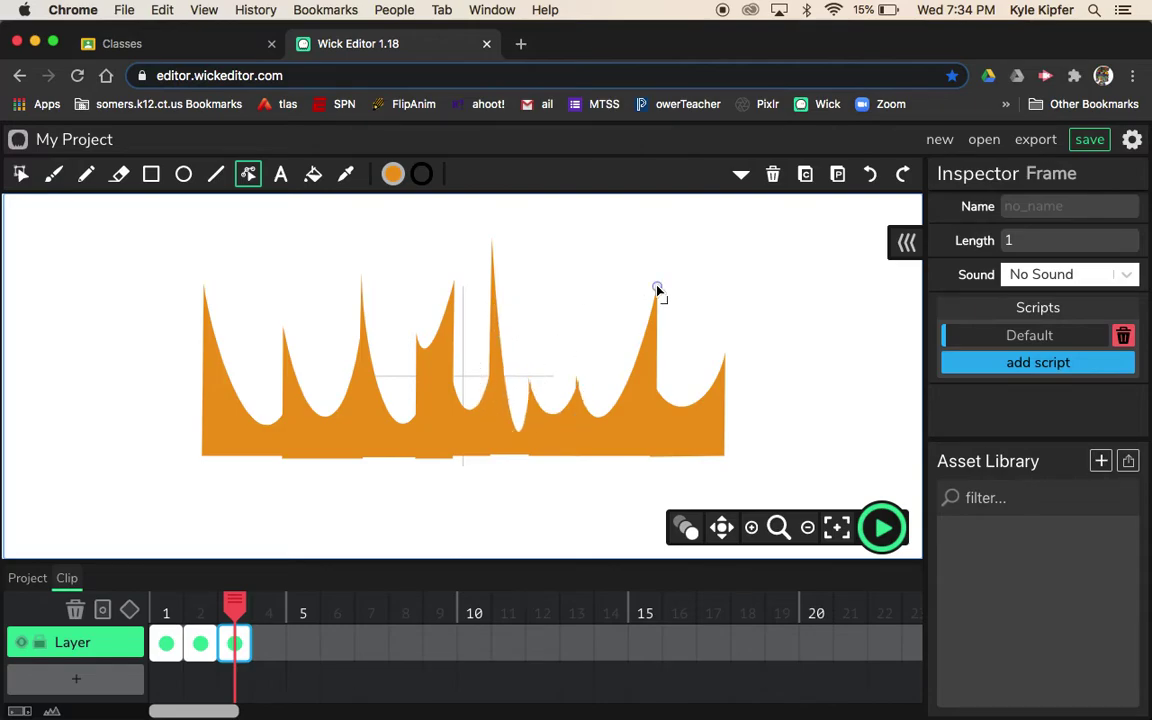
drag(656, 288, 689, 453)
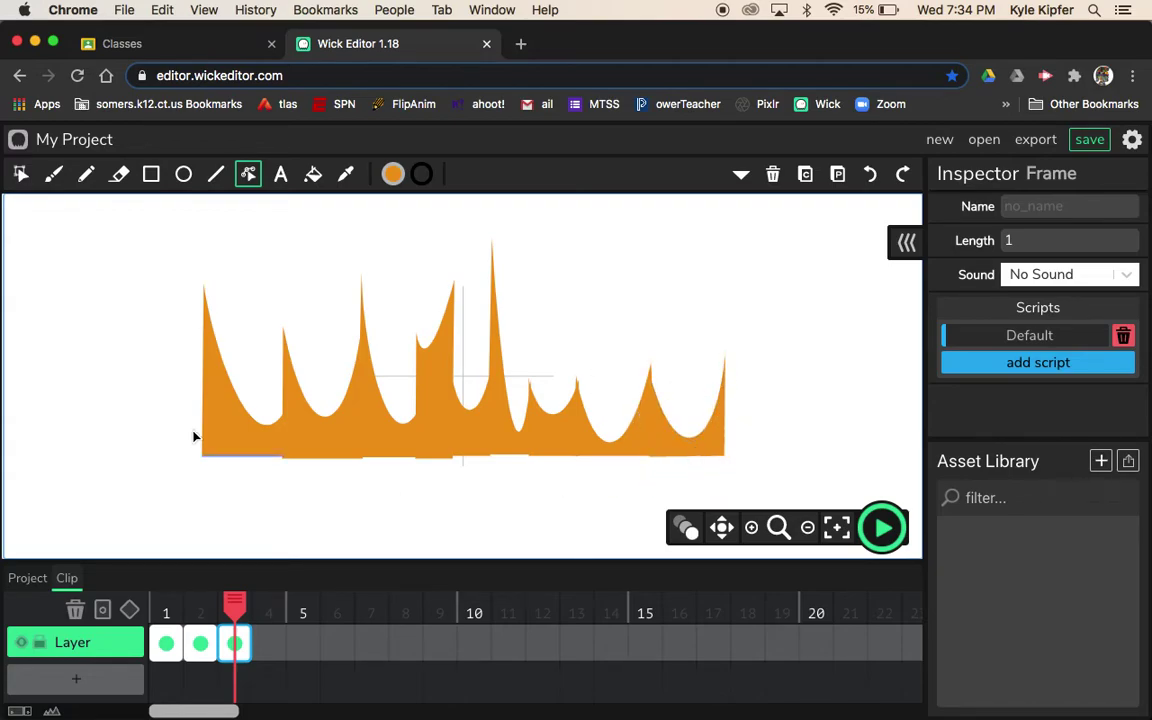
drag(231, 399, 231, 394)
Preview the fire clip's flickering flame animation from its first frame.
click(166, 645)
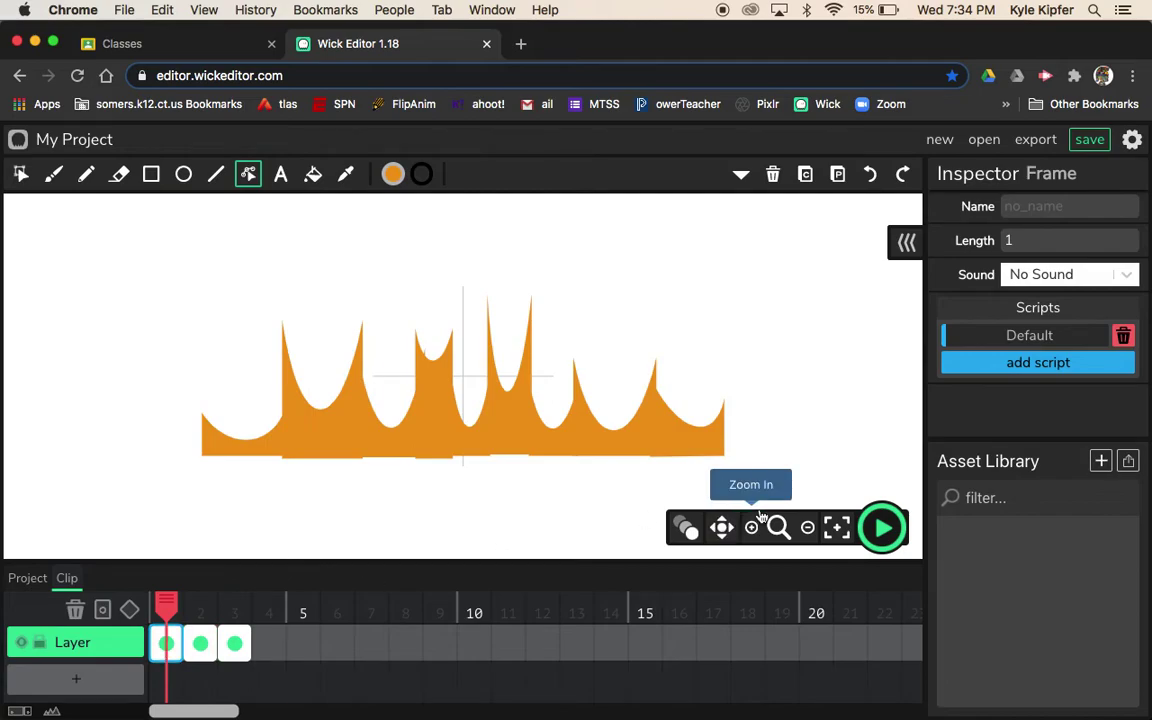
click(882, 532)
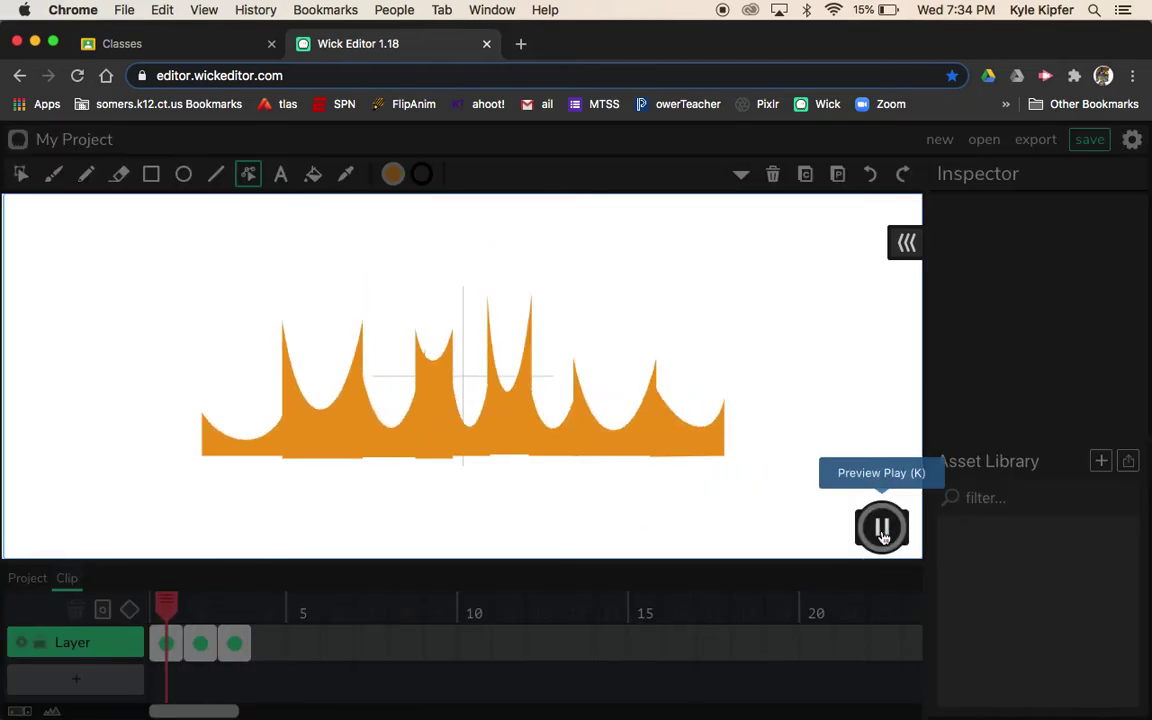
click(882, 530)
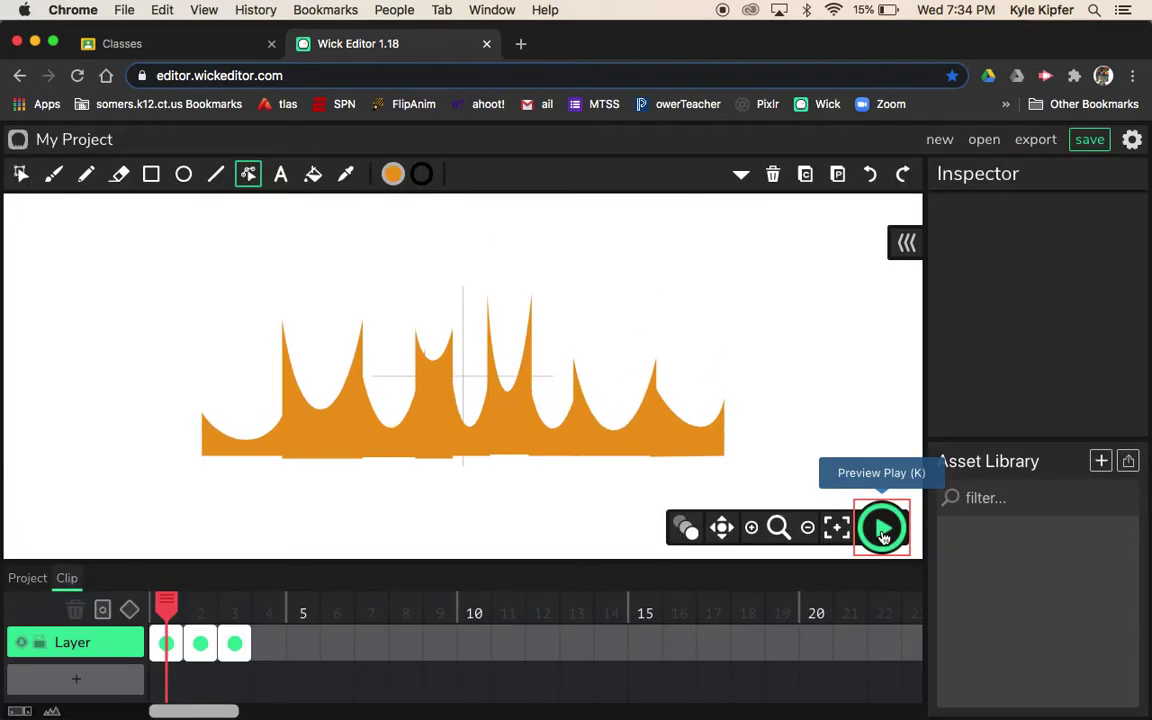
Return to the main scene, zoom out twice, preview the full animation, and scroll to the fire layer.
click(28, 579)
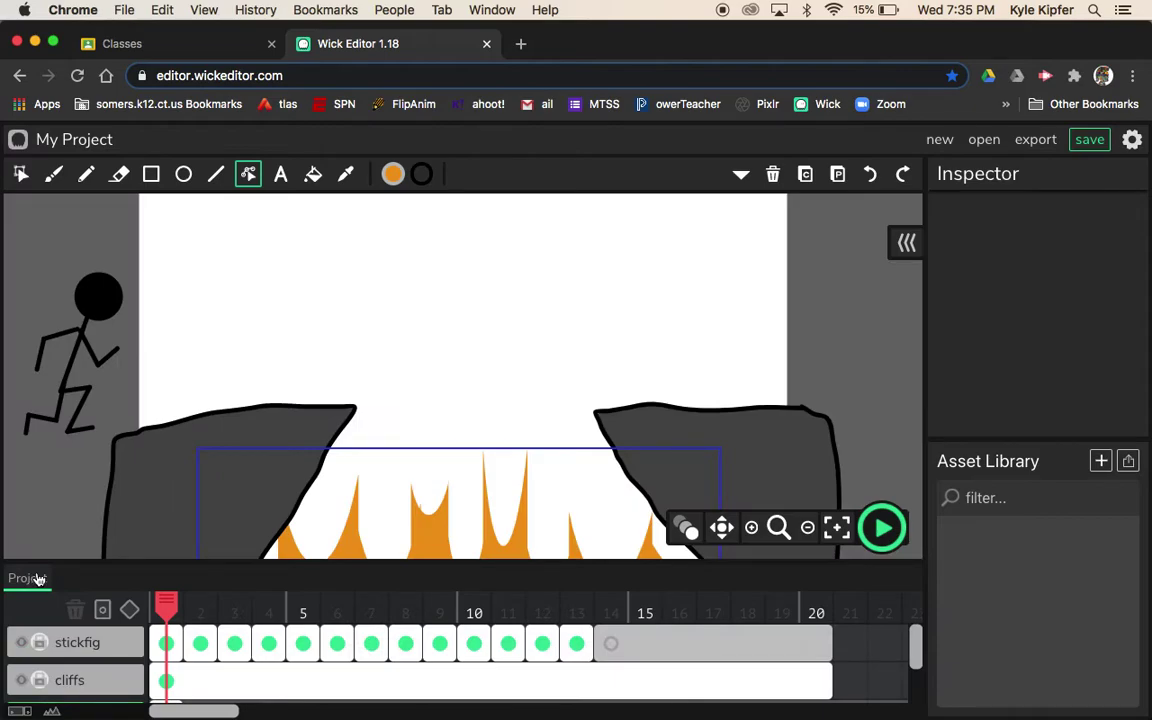
click(807, 528)
click(807, 530)
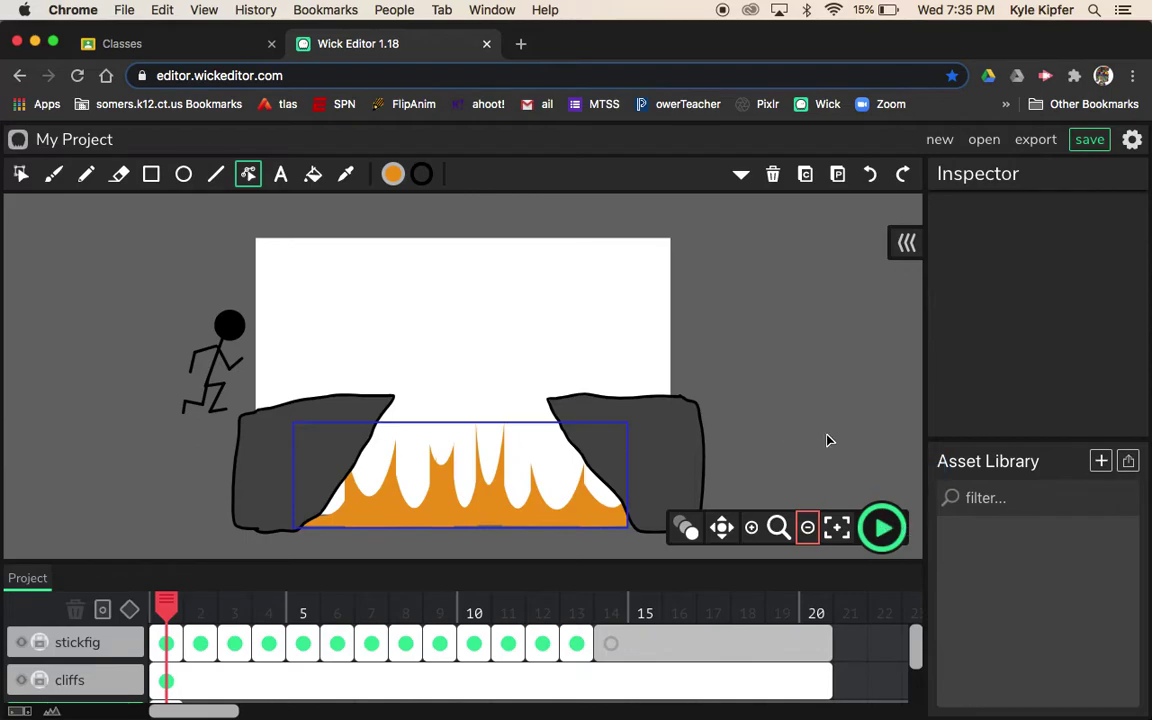
click(884, 530)
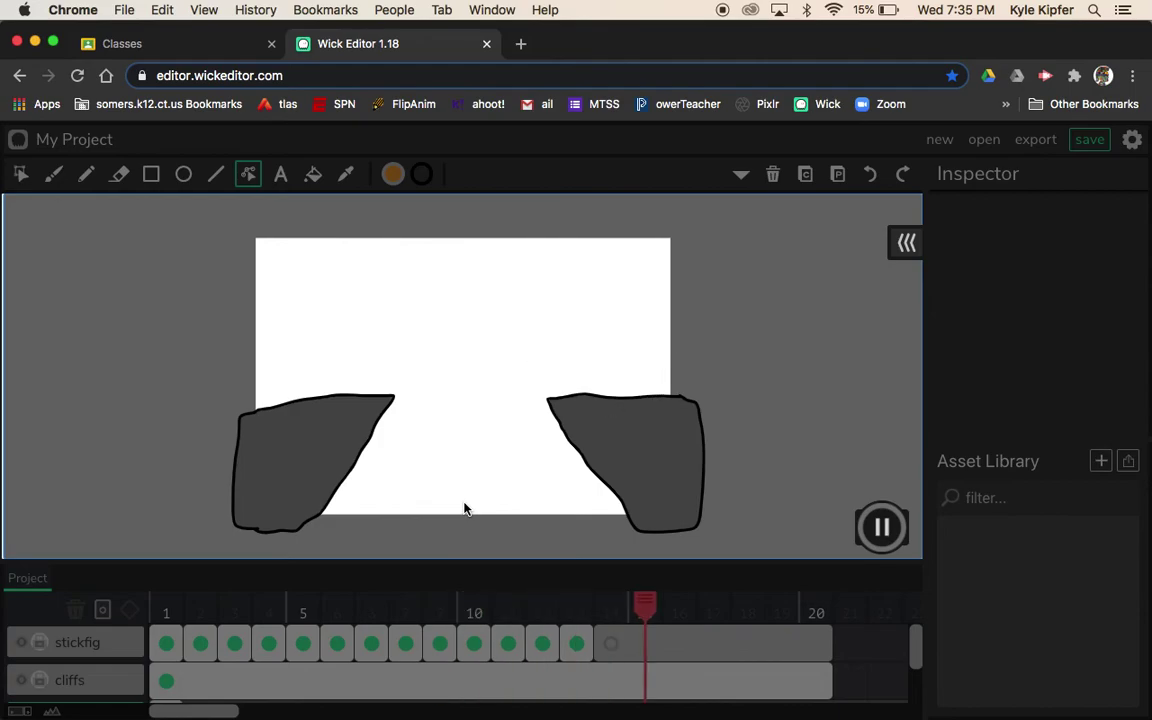
click(884, 530)
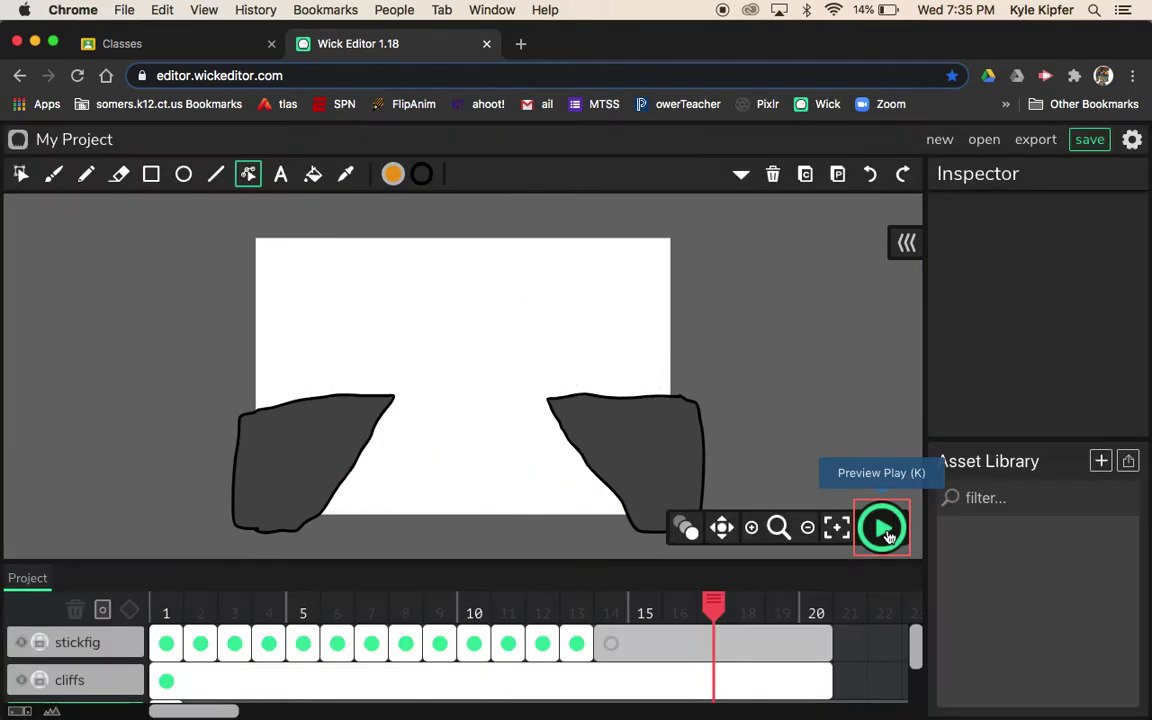
click(172, 681)
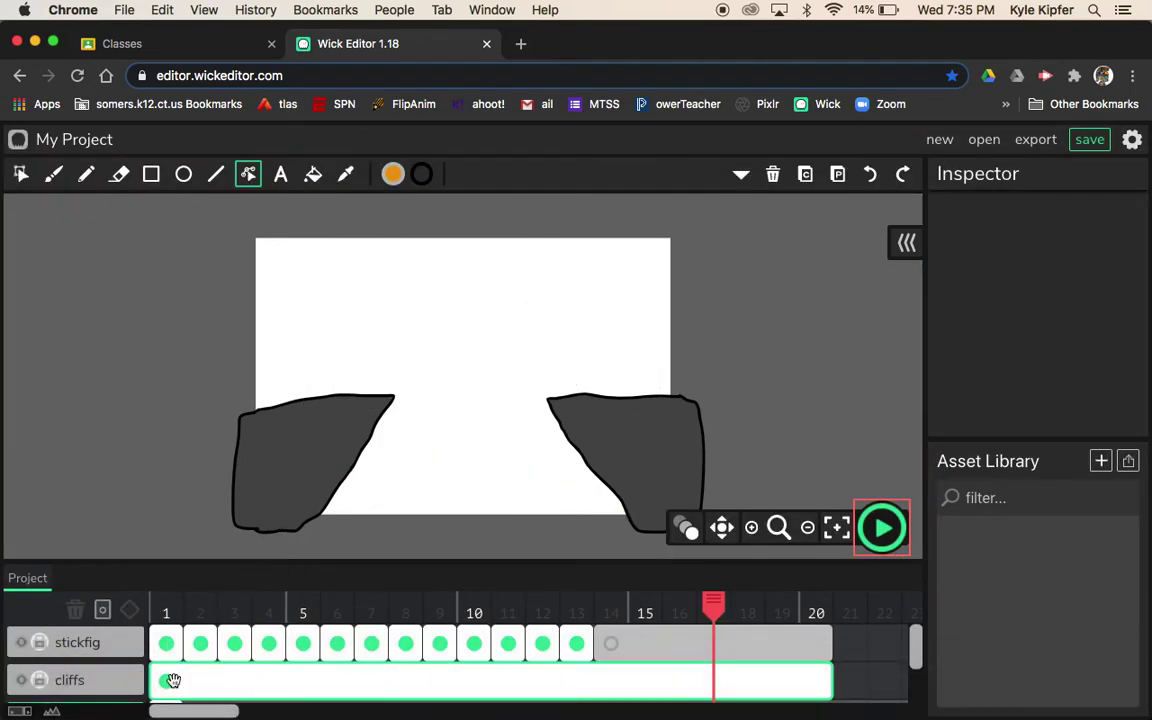
scroll(167, 684, down, 3)
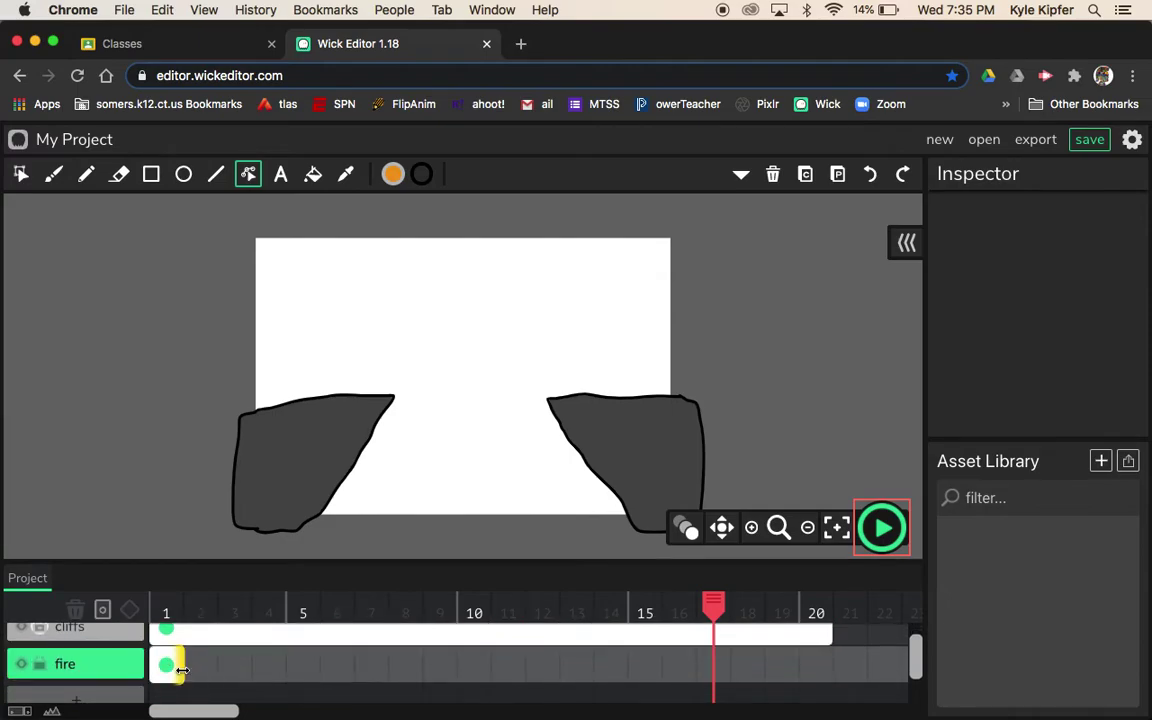
Stretch the fire layer's frame out to frame 20 and preview the jump from frame 1.
drag(181, 669, 830, 668)
click(797, 669)
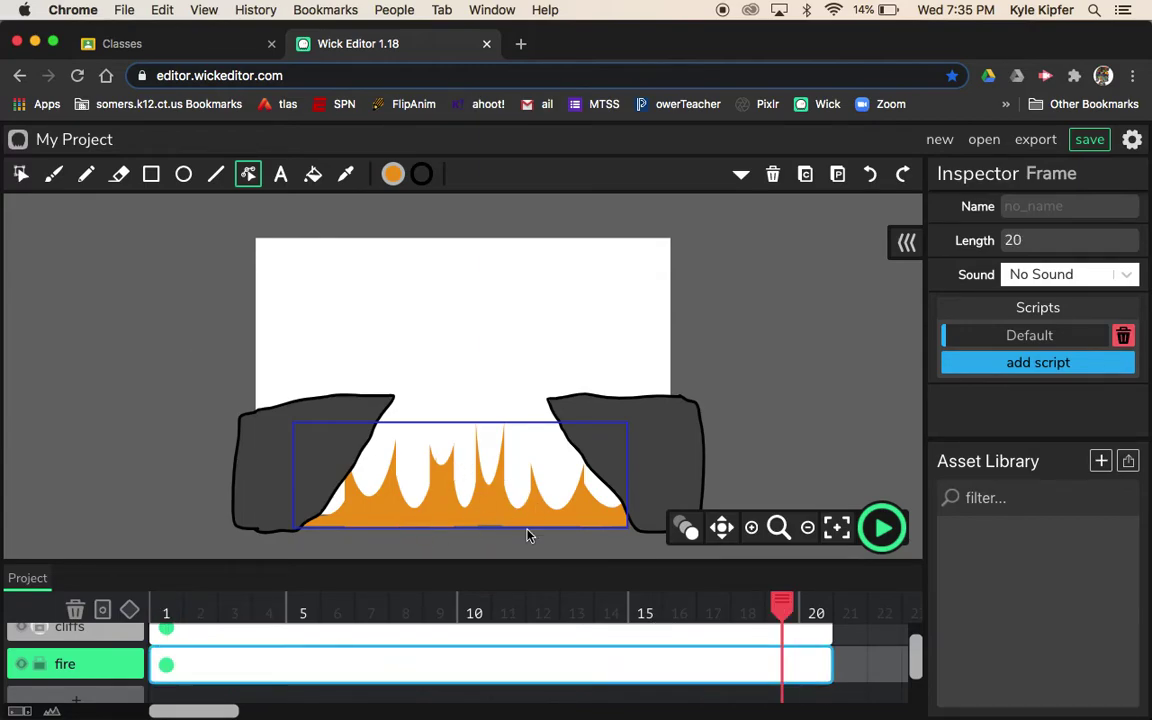
click(167, 664)
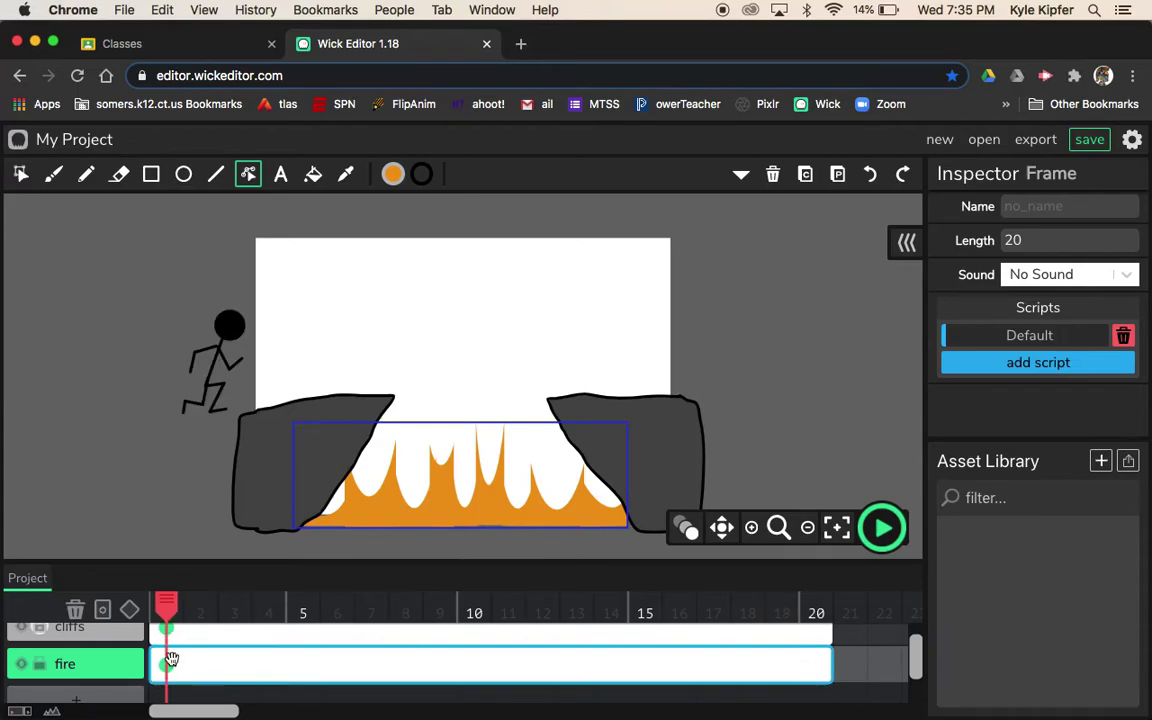
click(880, 527)
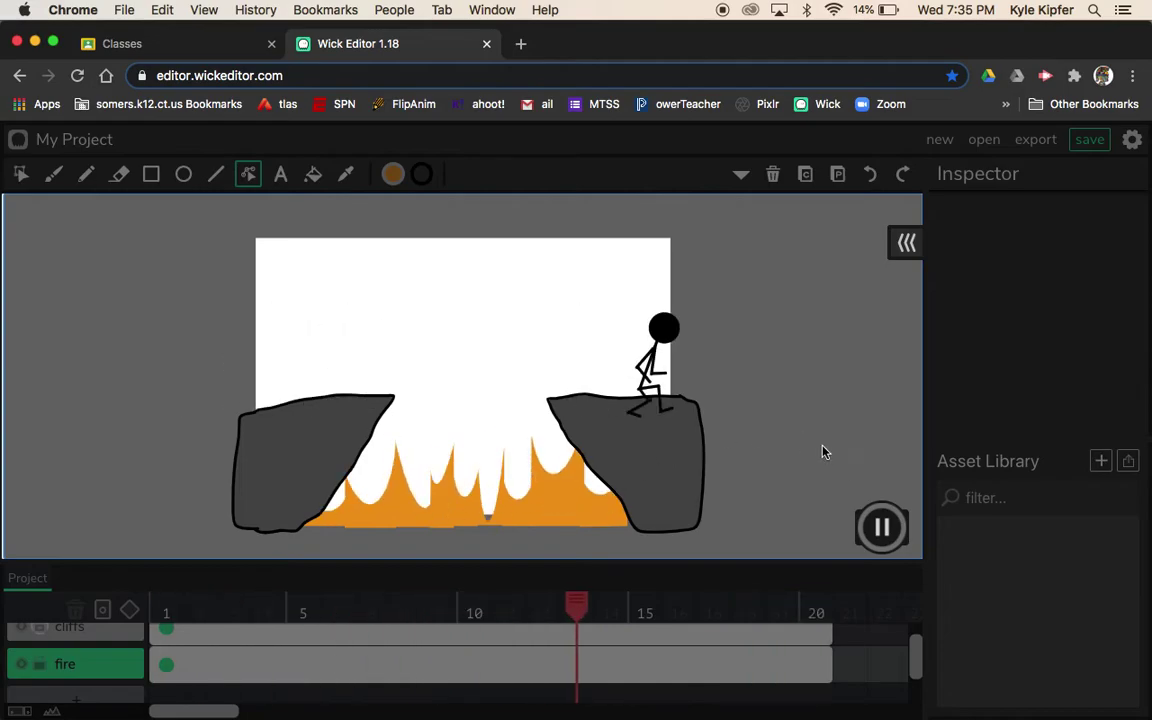
click(882, 528)
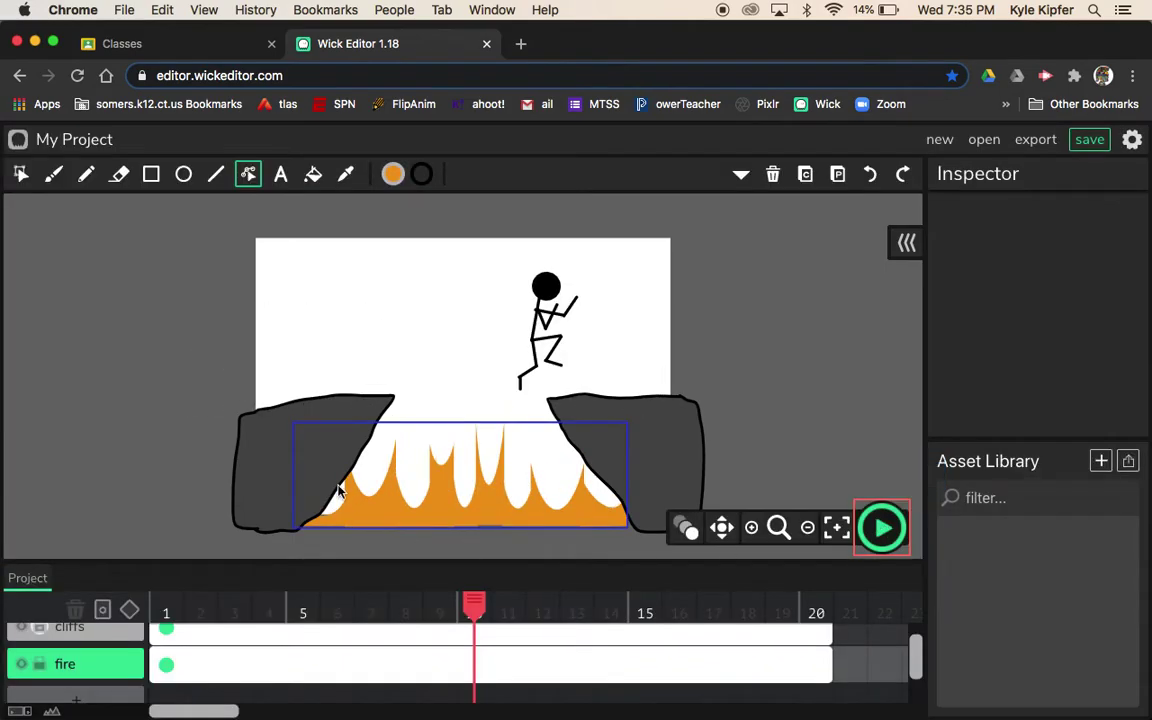
click(494, 515)
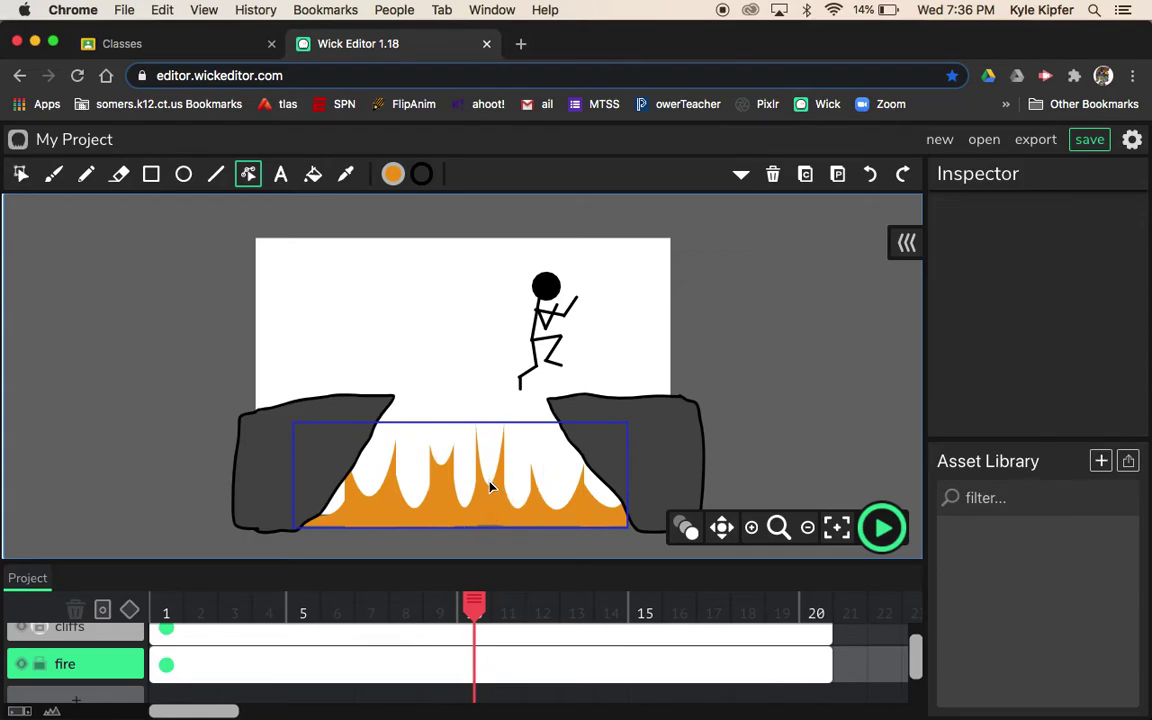
Toggle the fire layer's lock and select the fire clip on the stage.
key(super+c)
click(41, 666)
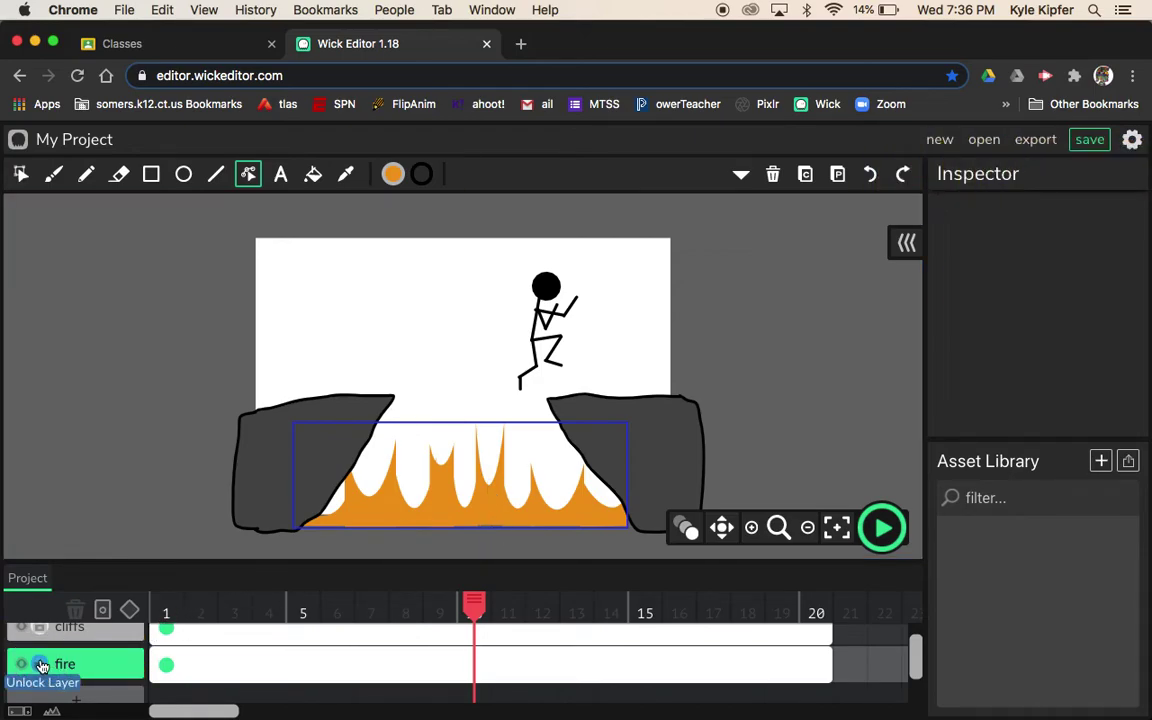
click(20, 176)
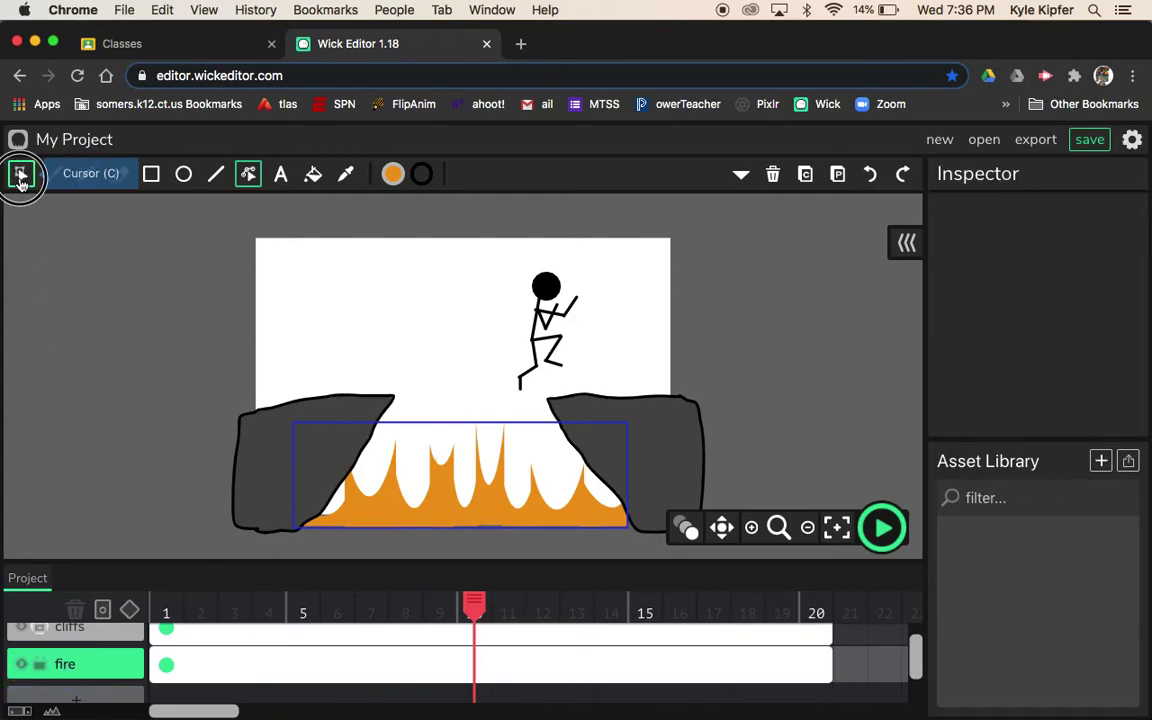
click(490, 516)
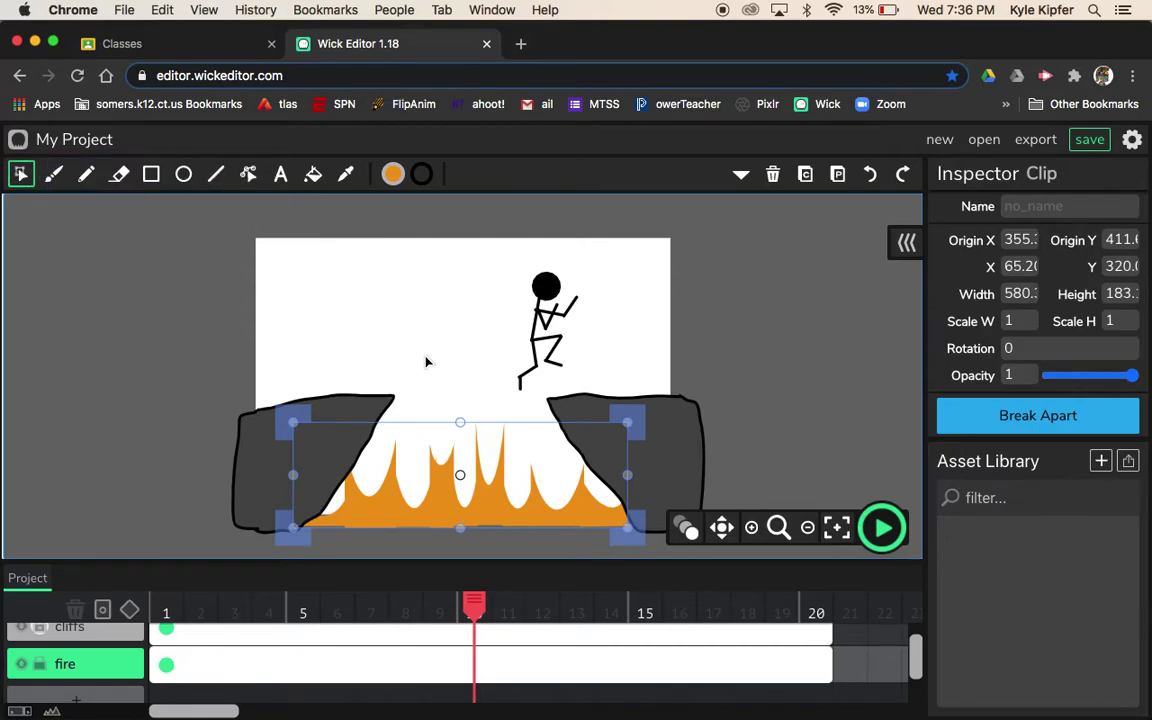
click(248, 175)
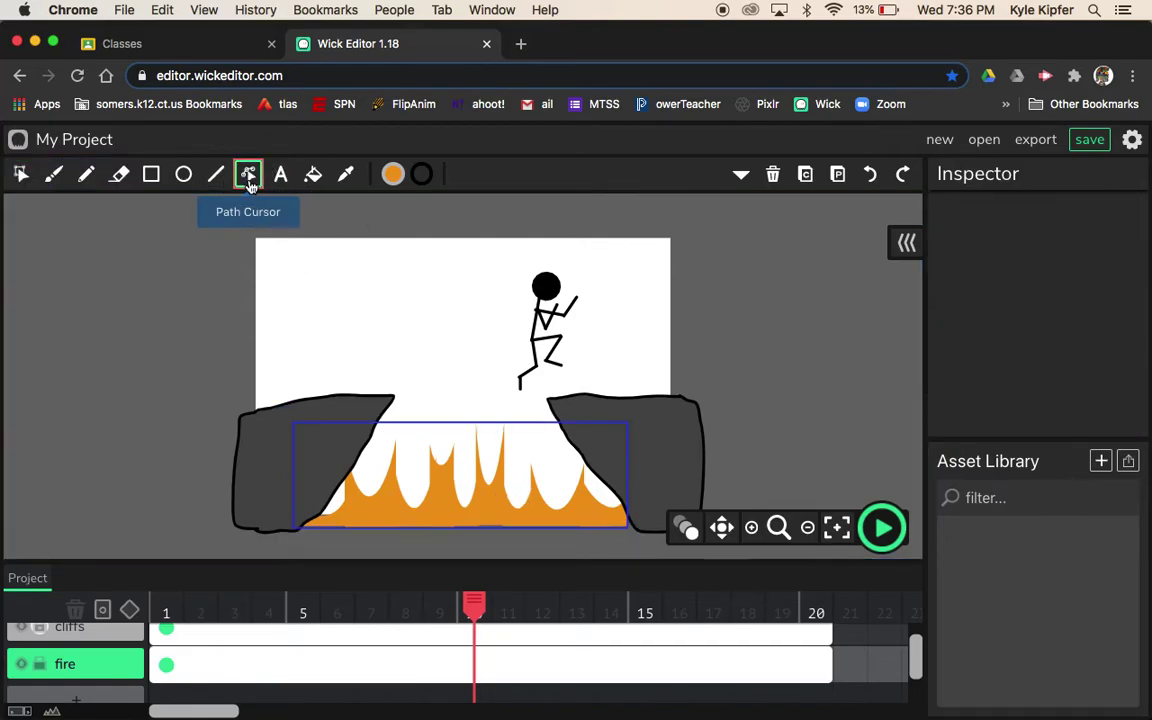
click(22, 176)
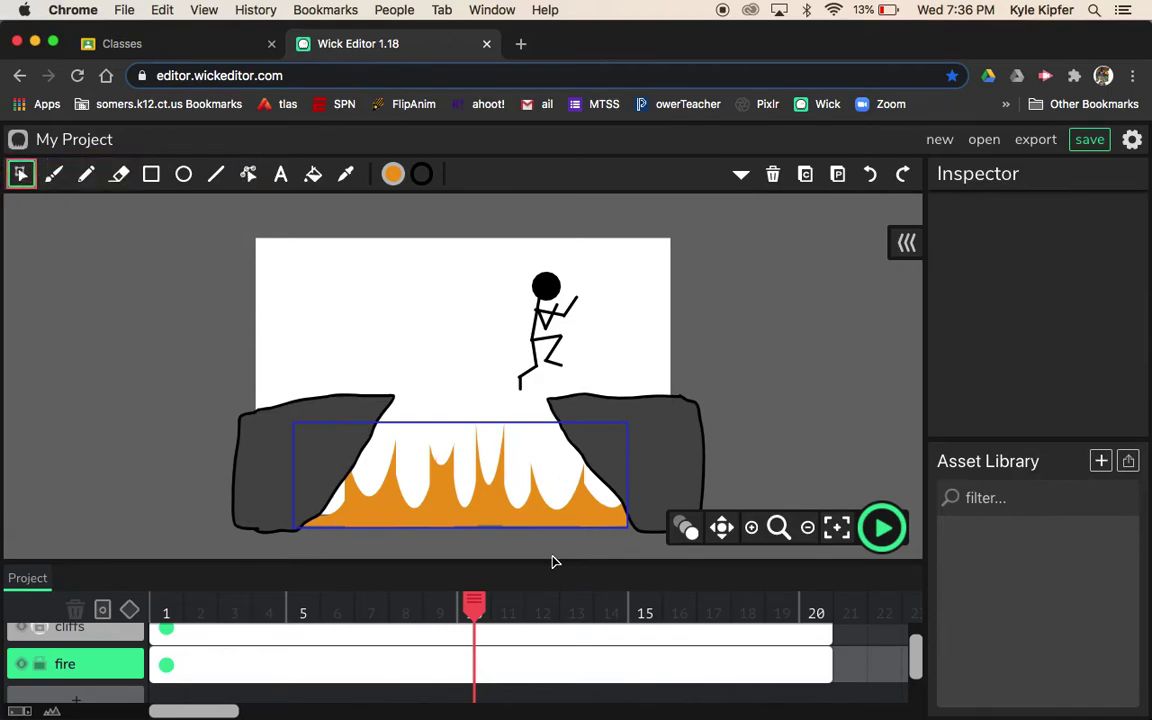
click(492, 510)
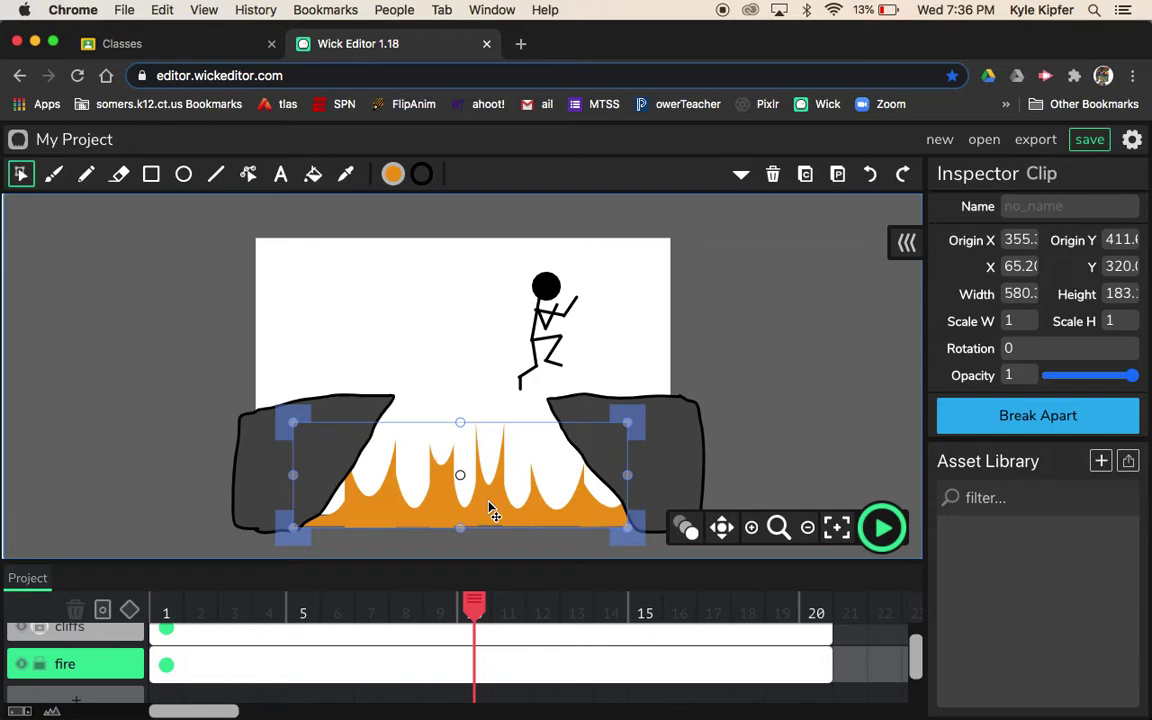
Duplicate the fire clip, then move and stretch the copy wider and taller, about 251 high.
key(super+d)
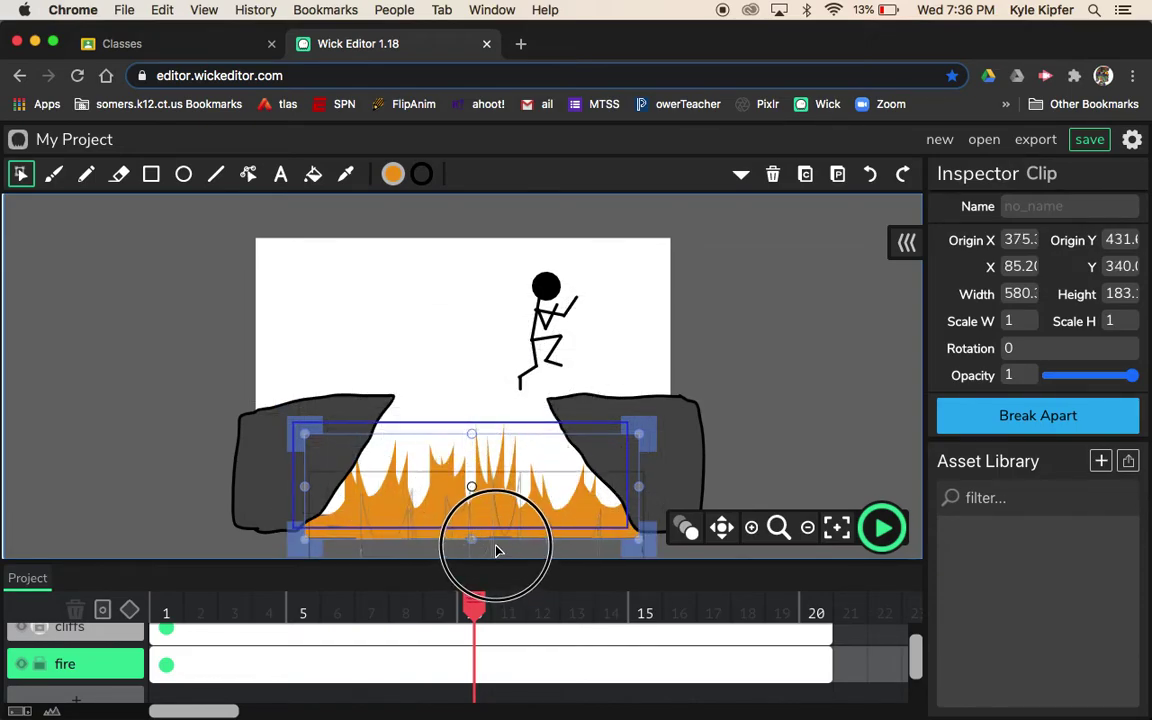
drag(495, 505, 497, 491)
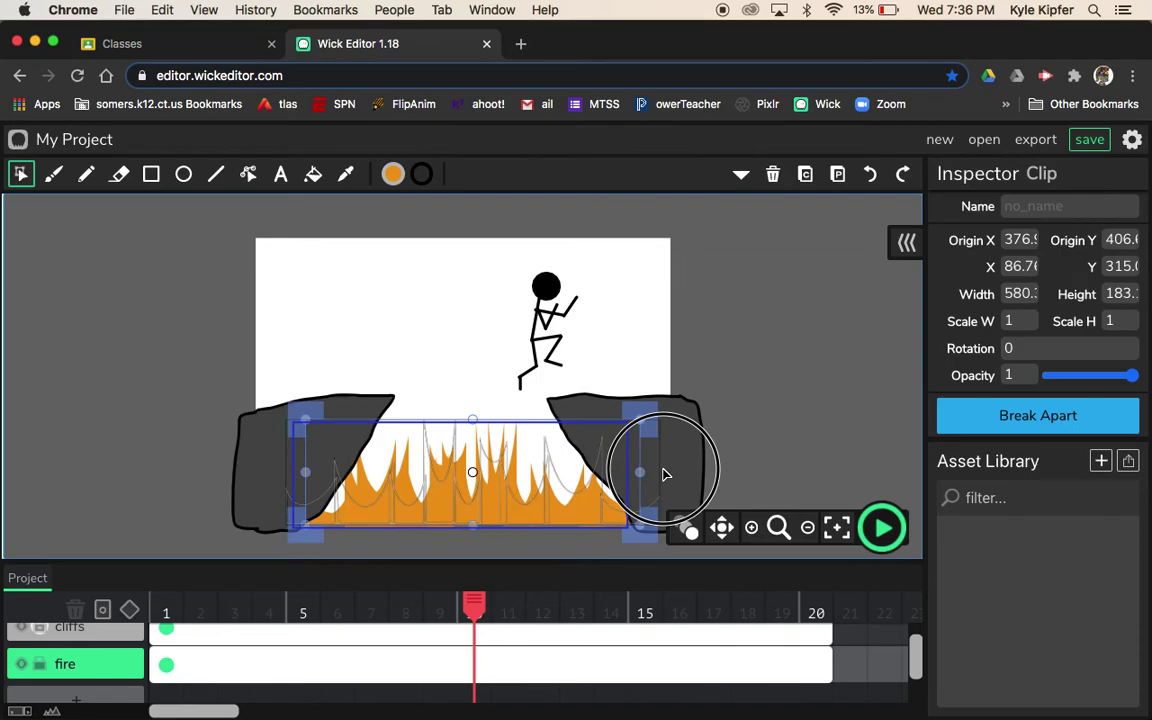
drag(664, 474, 662, 469)
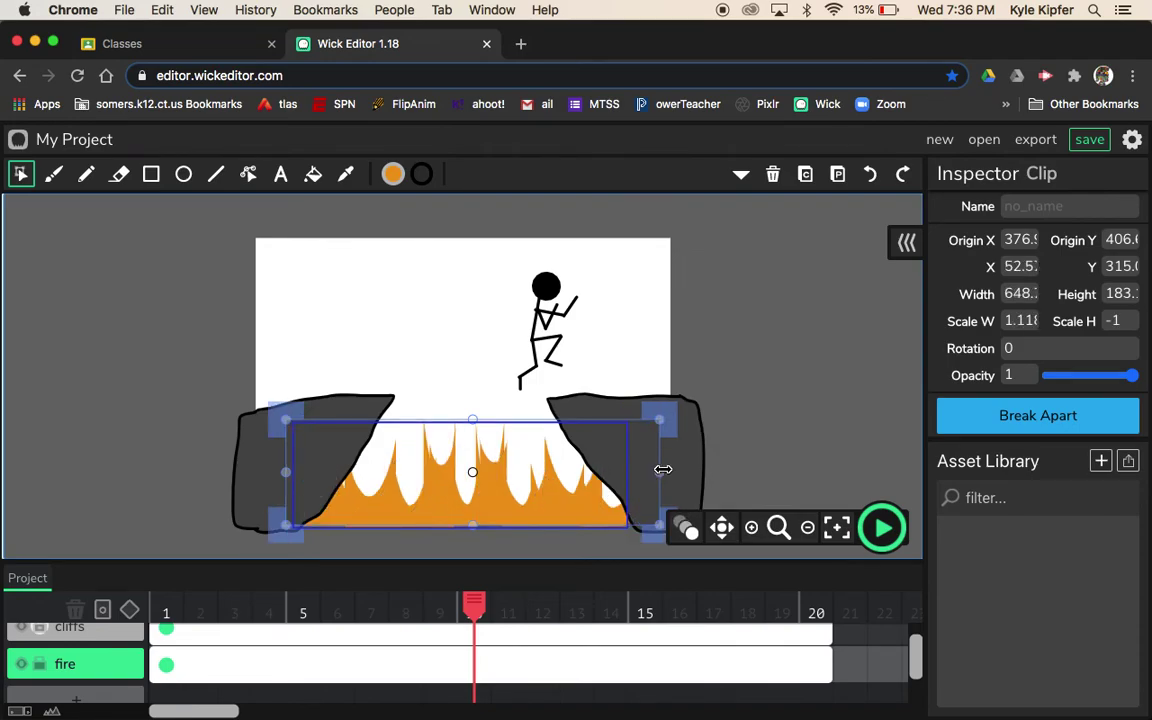
drag(586, 508, 565, 510)
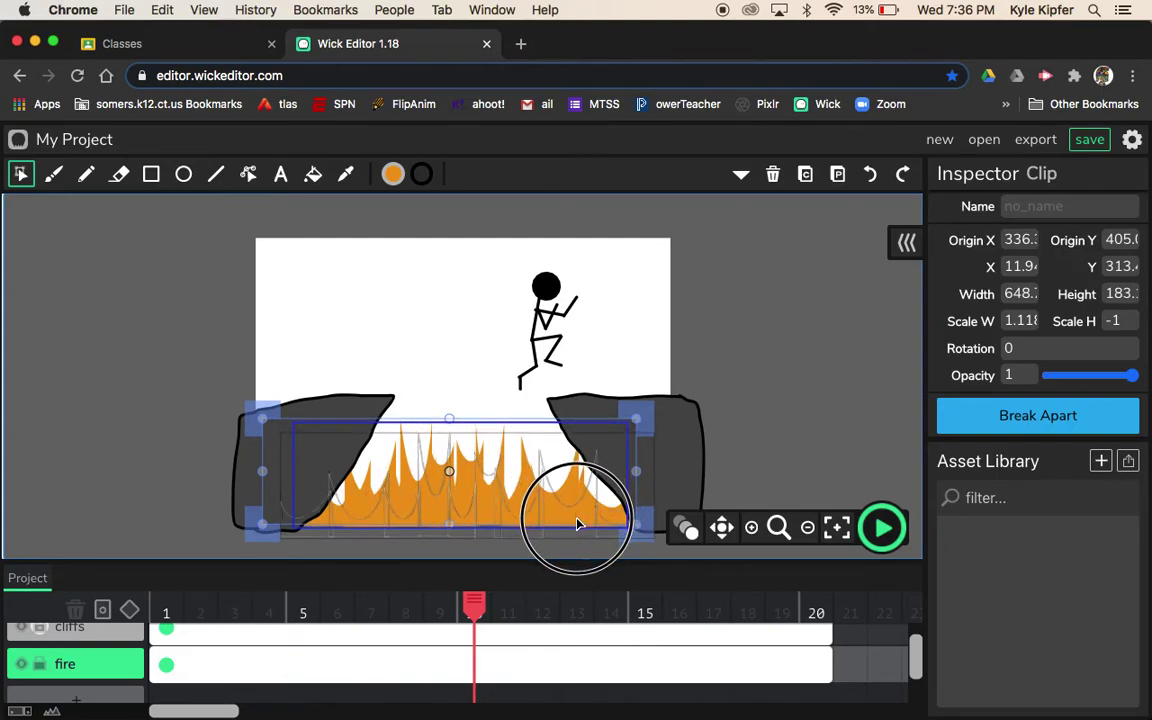
drag(577, 524, 581, 509)
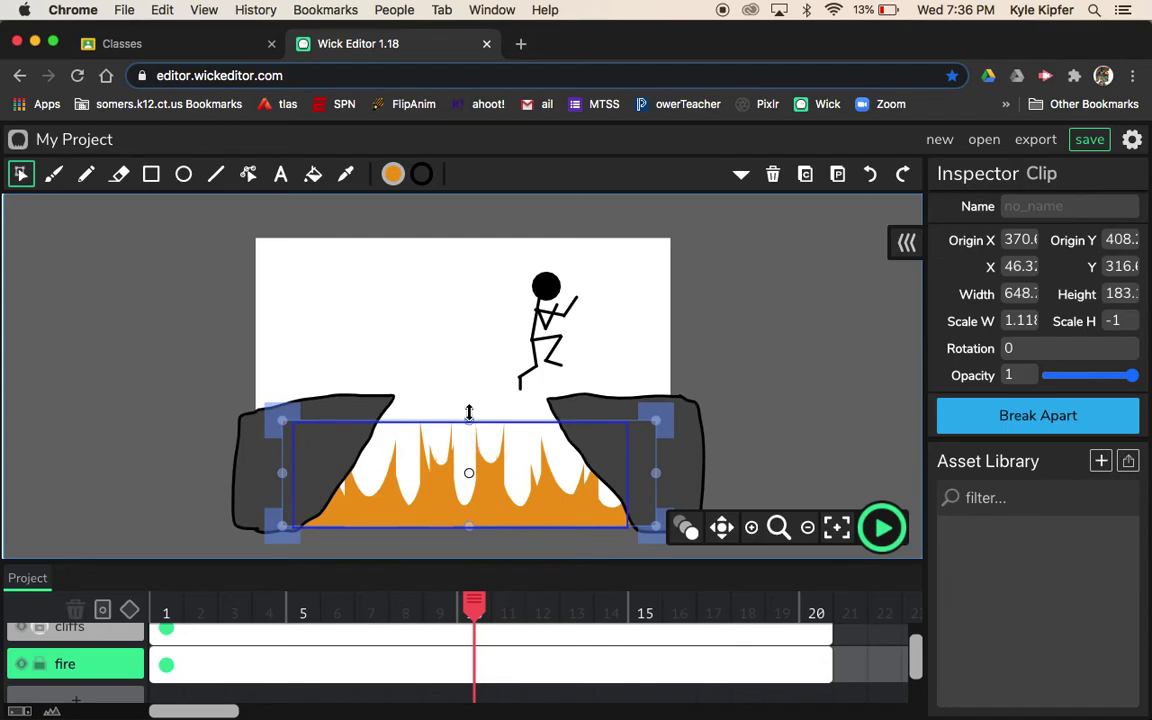
drag(469, 424, 469, 404)
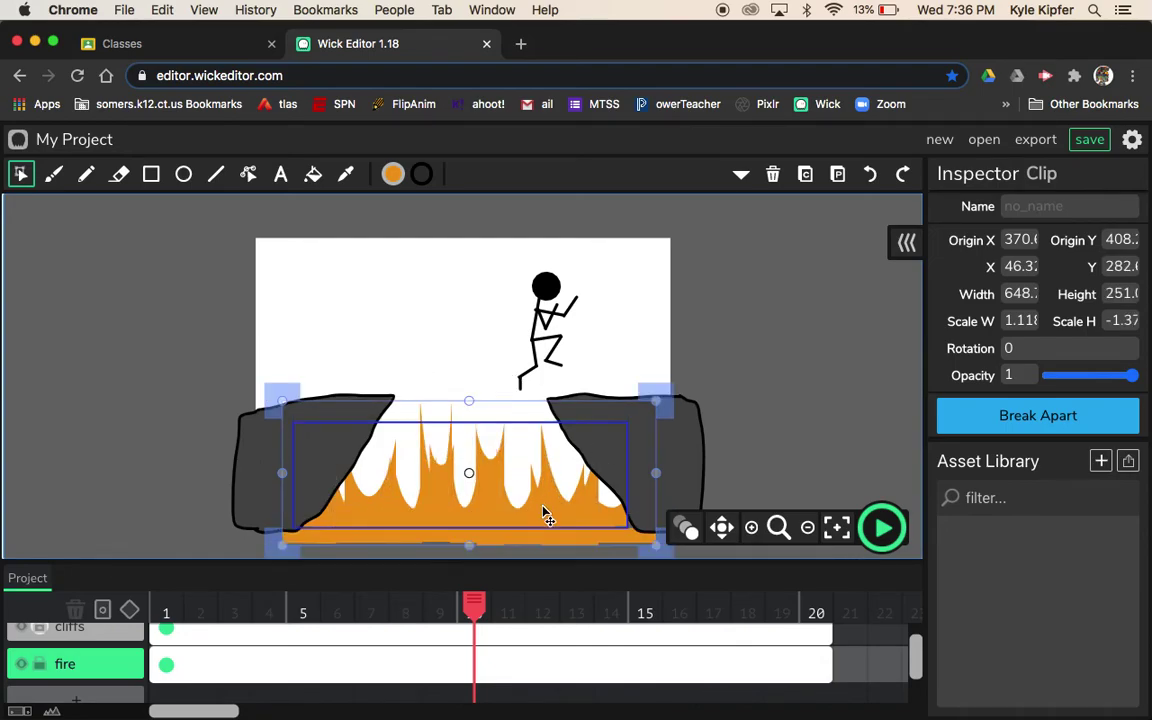
mouse_move(545, 514)
mouse_down()
mouse_move(527, 508)
mouse_move(531, 517)
mouse_up()
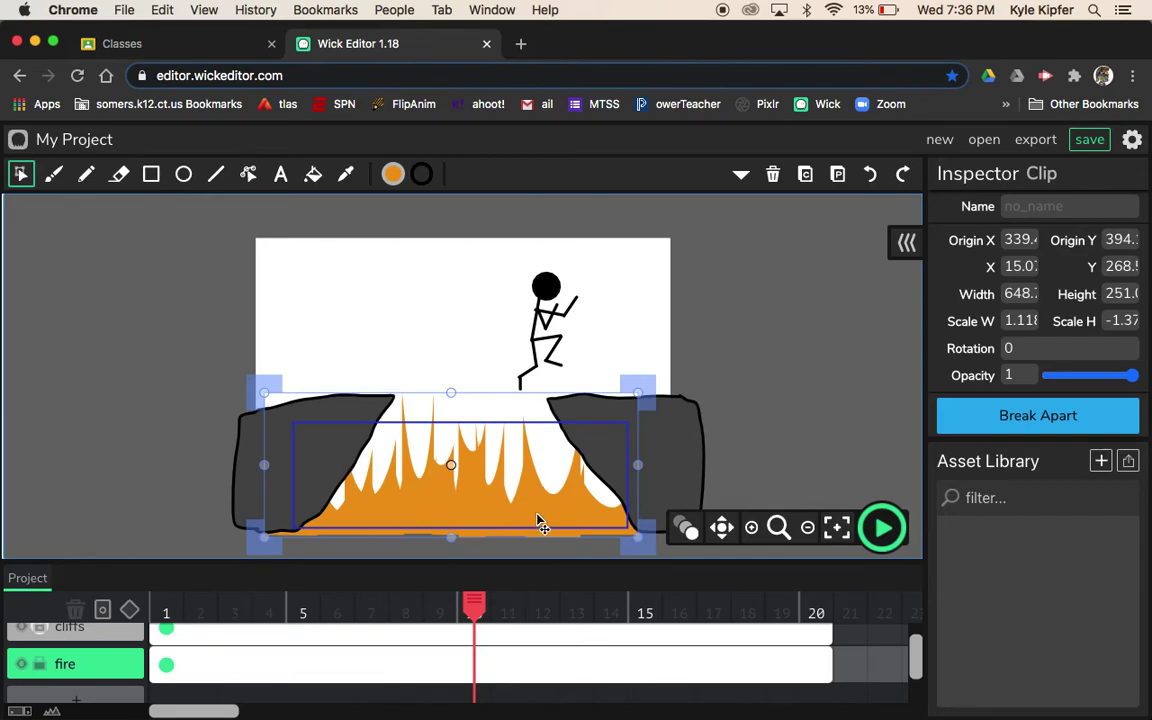
Inside the fire copy, set the fill colour to red-orange ED6119.
double_click(539, 513)
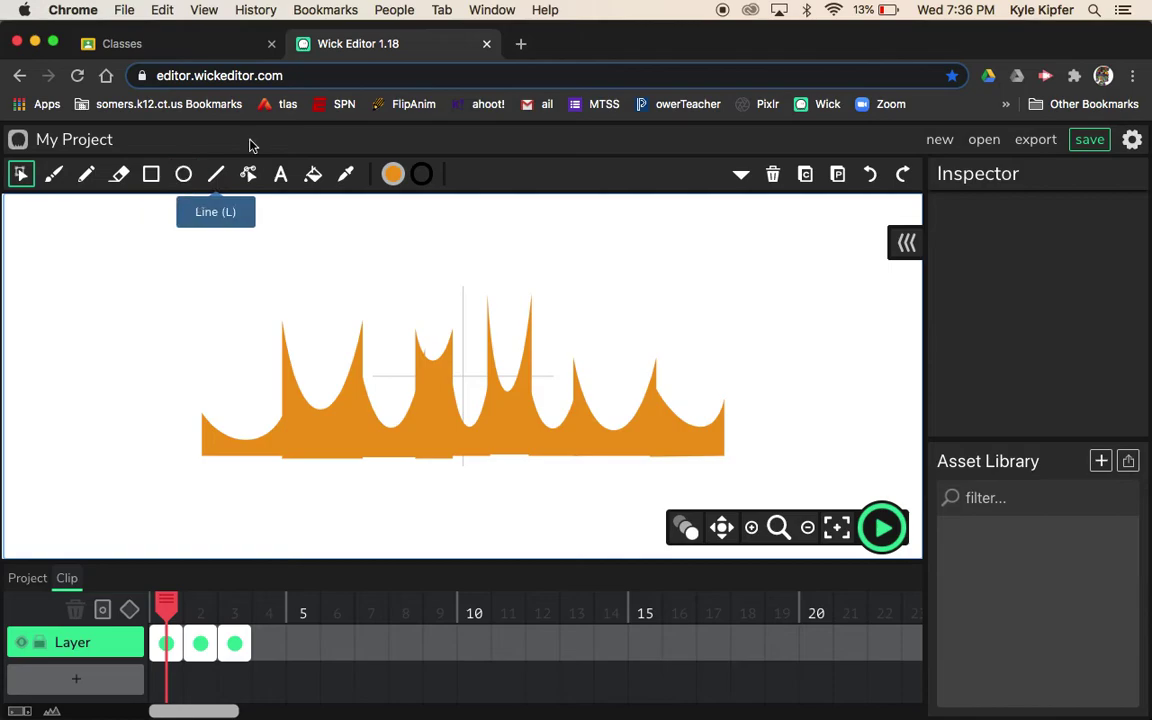
click(392, 176)
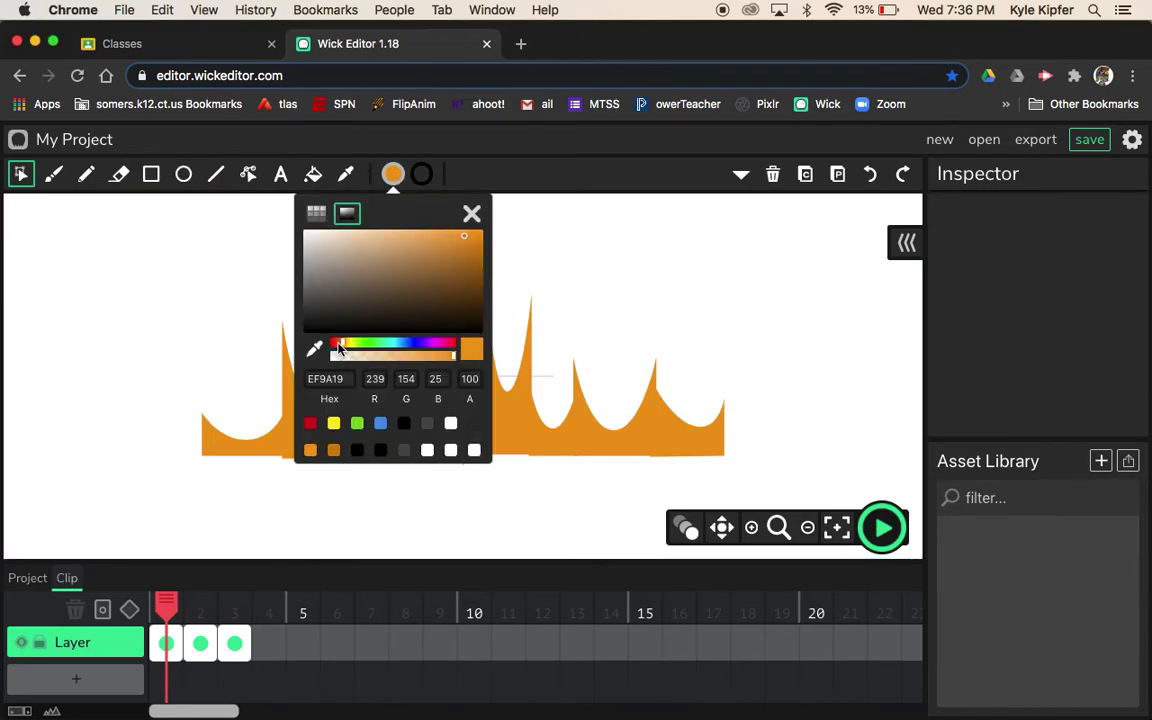
click(335, 349)
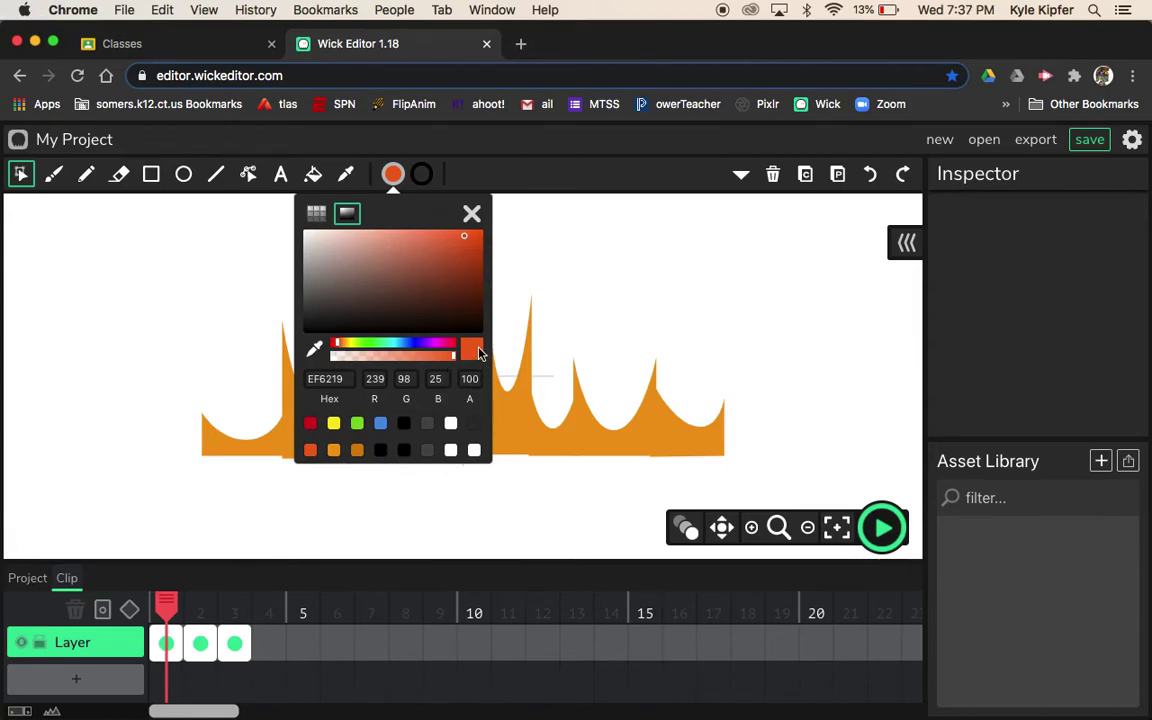
click(465, 241)
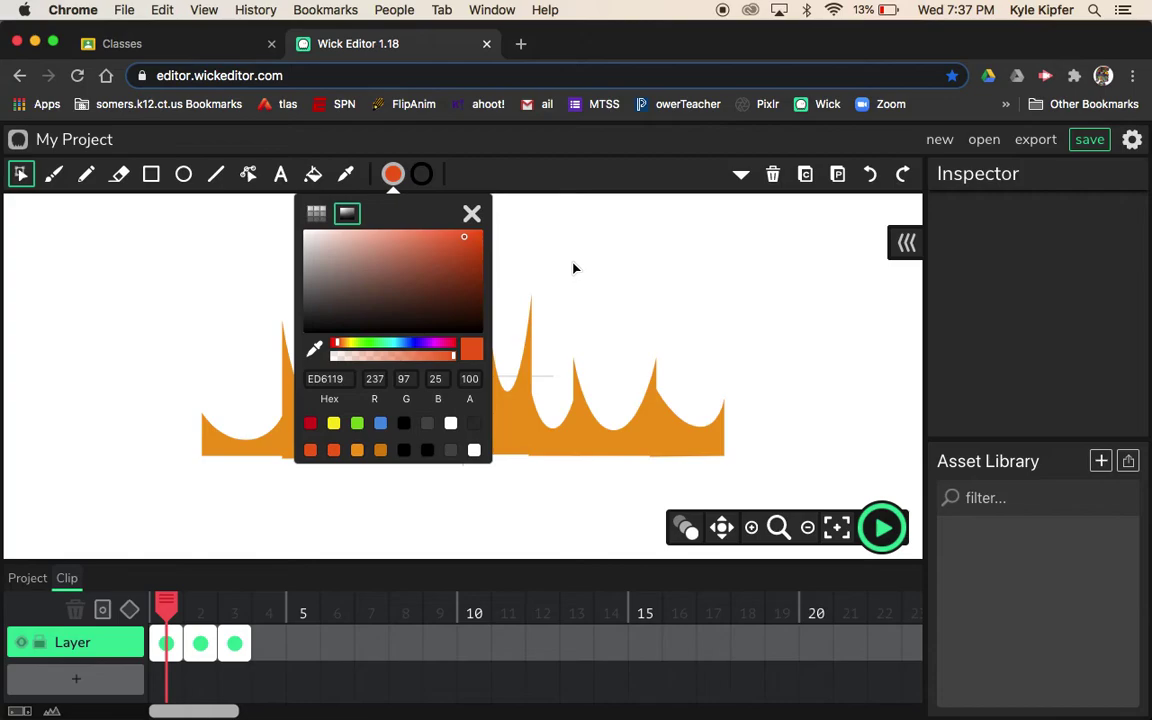
click(537, 412)
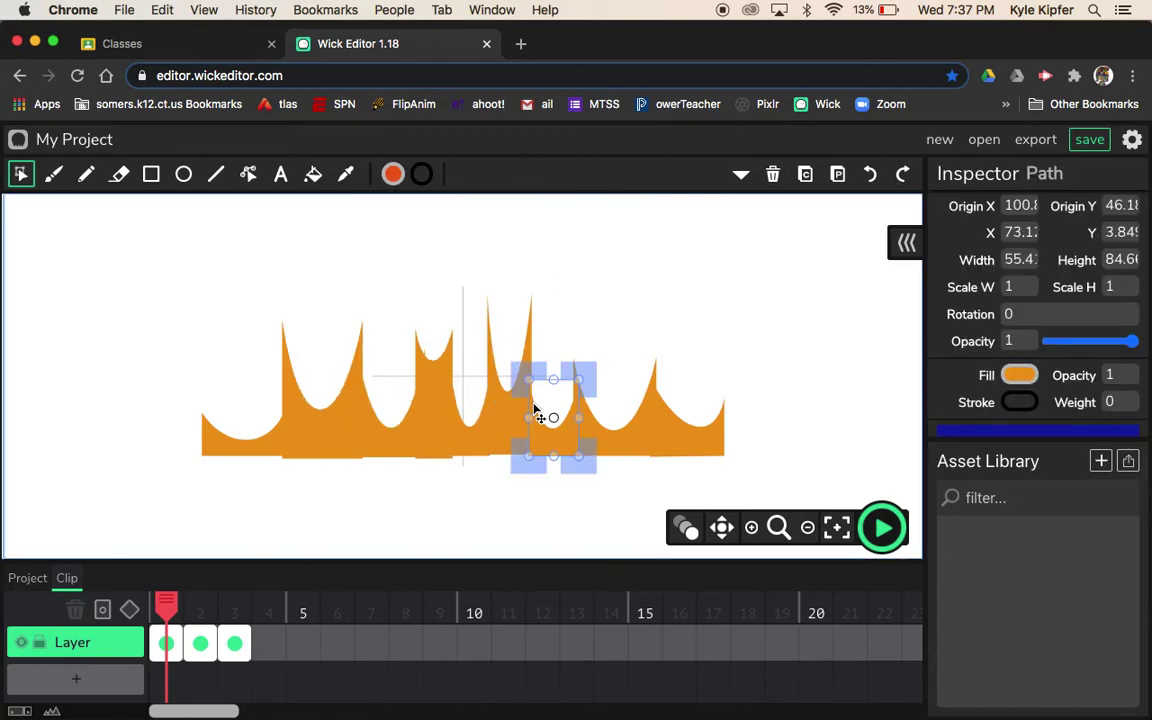
click(586, 283)
Paint-bucket the flames in frames 1 and 2 red-orange.
click(313, 174)
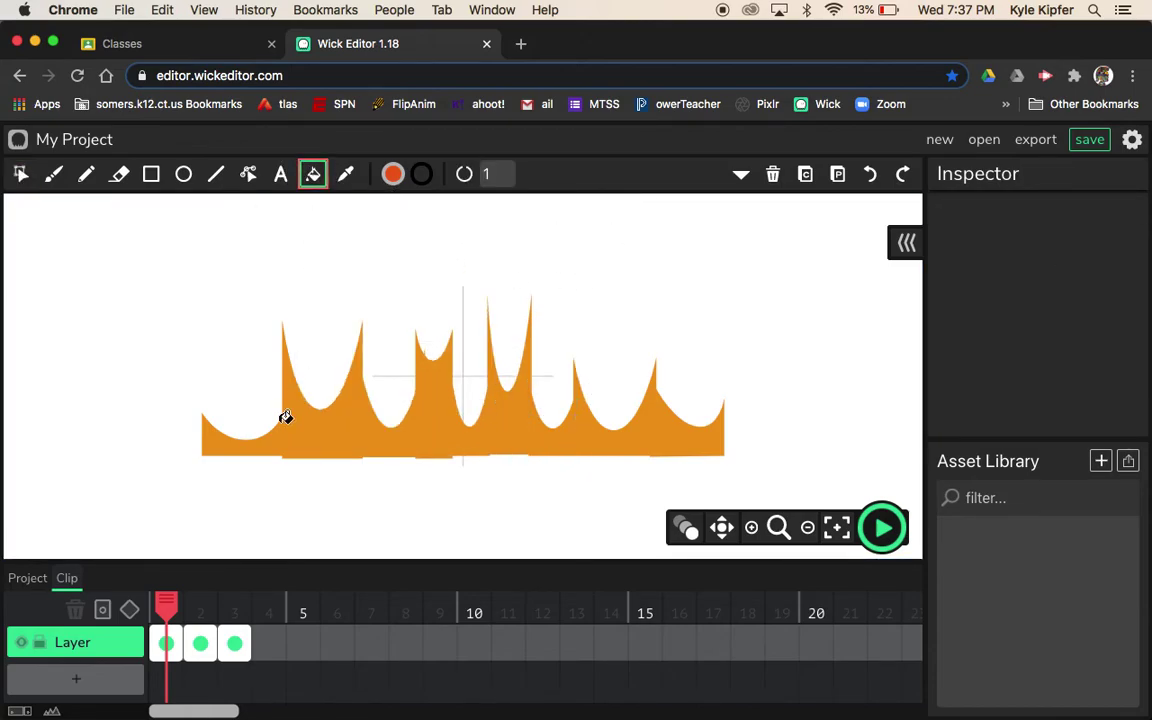
click(280, 456)
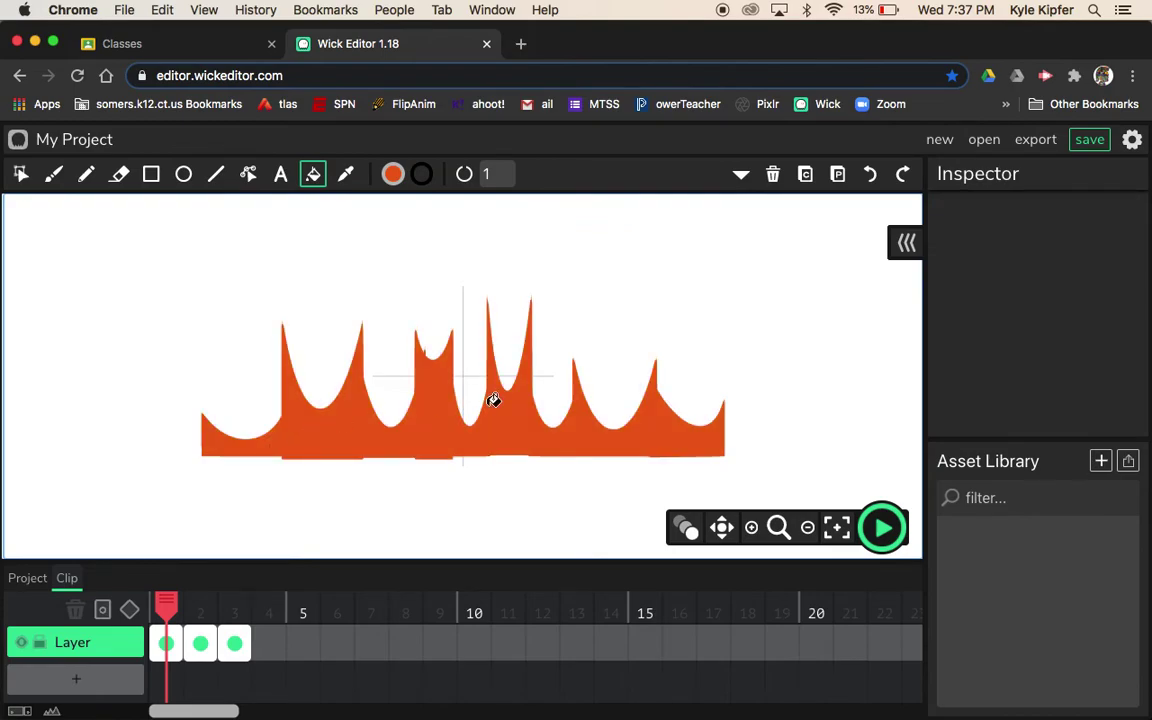
click(195, 641)
click(358, 420)
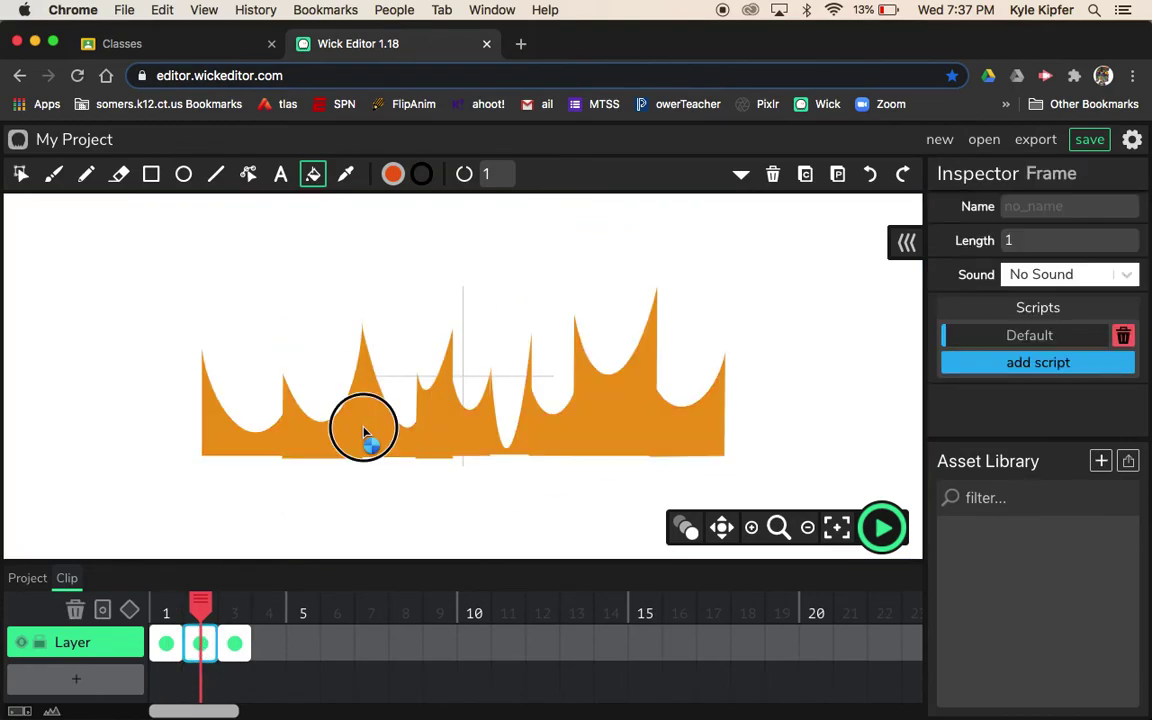
click(330, 430)
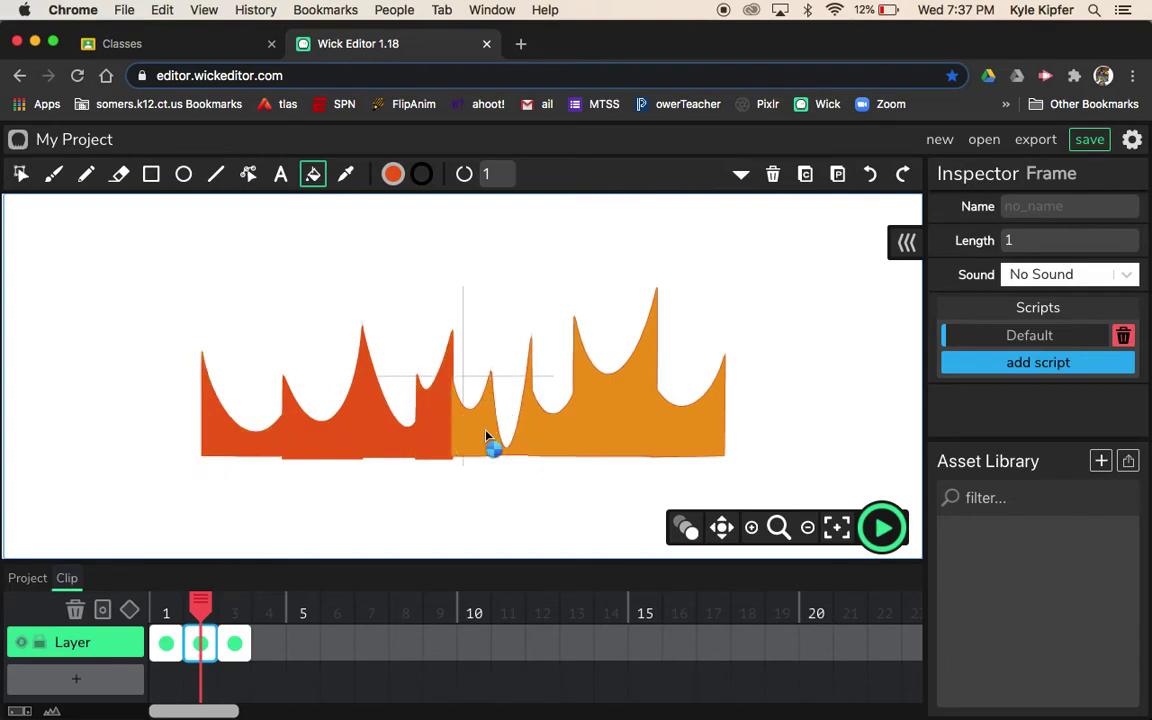
click(553, 442)
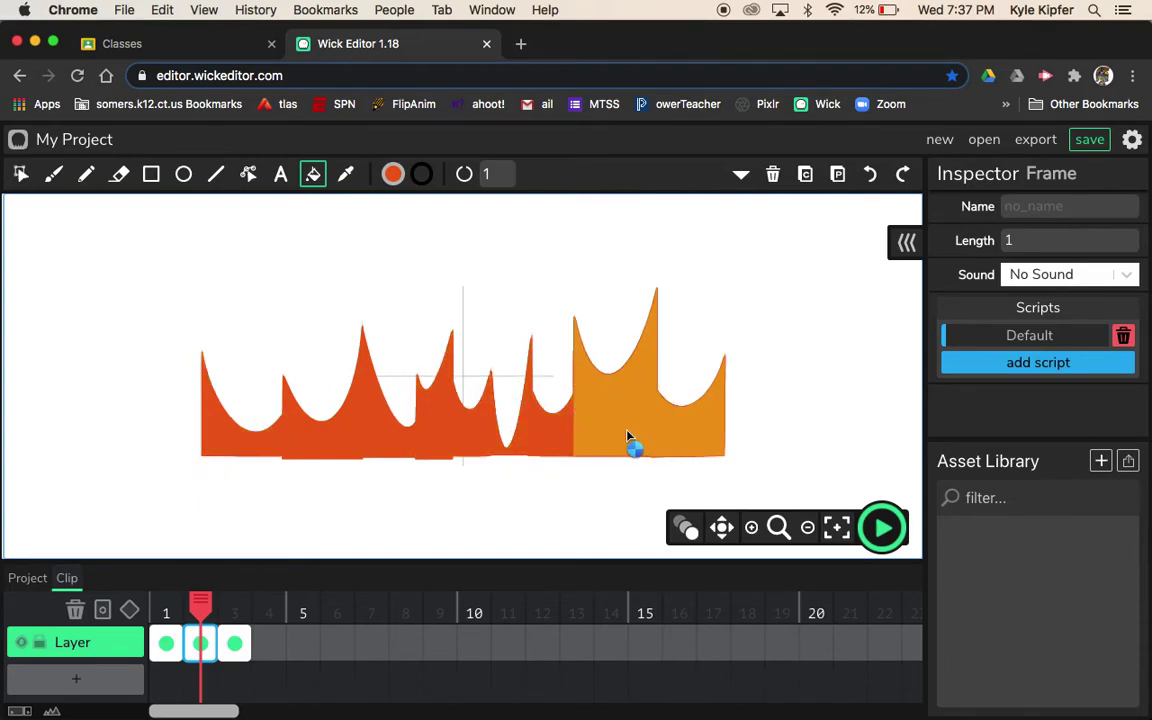
click(633, 442)
click(687, 447)
Fill frame 3's flame sections red-orange, then return to frame 1 and the main scene.
click(240, 646)
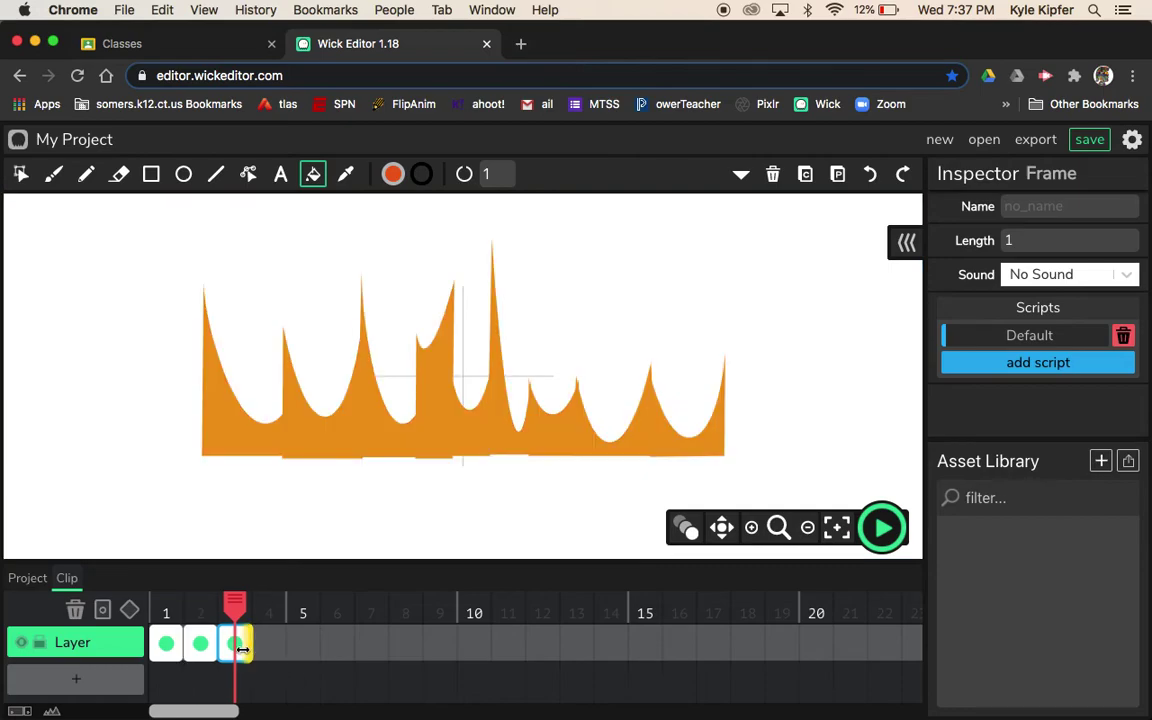
click(340, 430)
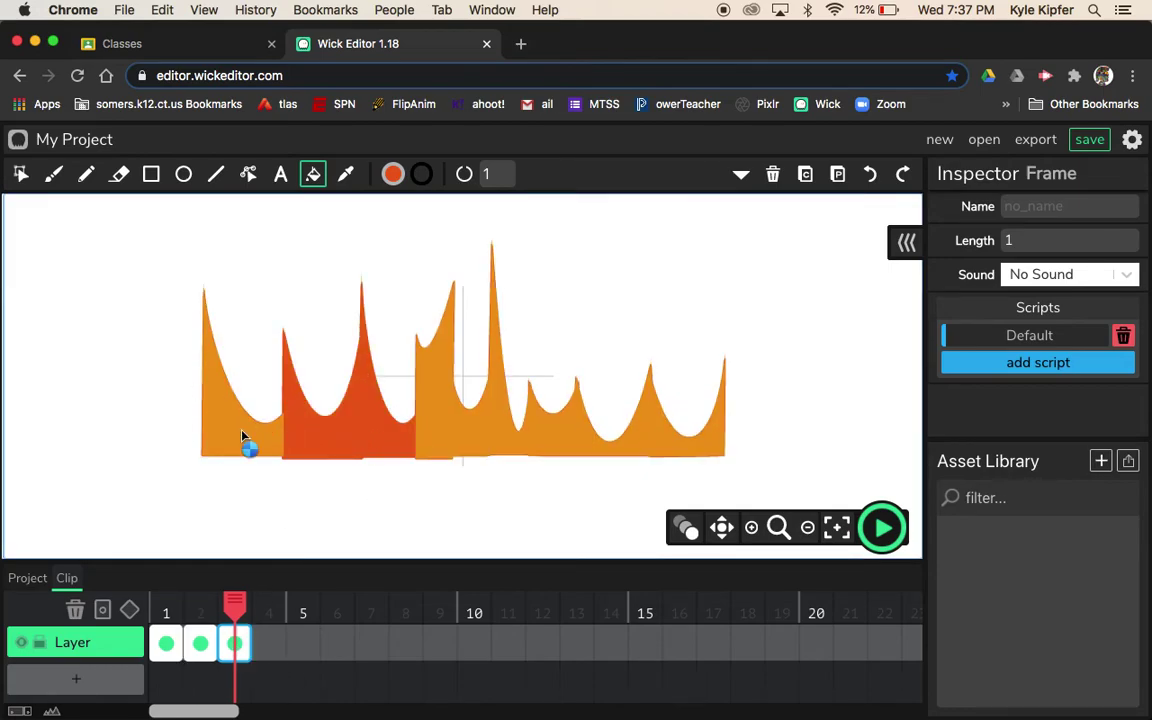
click(243, 438)
click(440, 438)
click(470, 442)
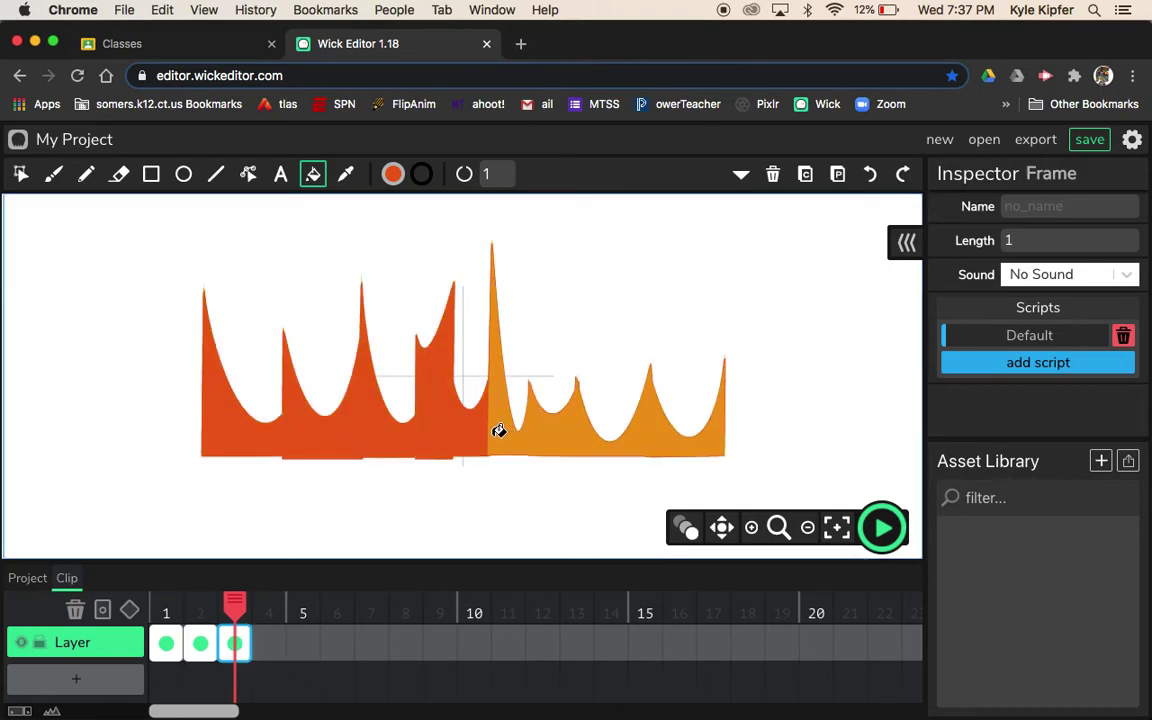
click(563, 440)
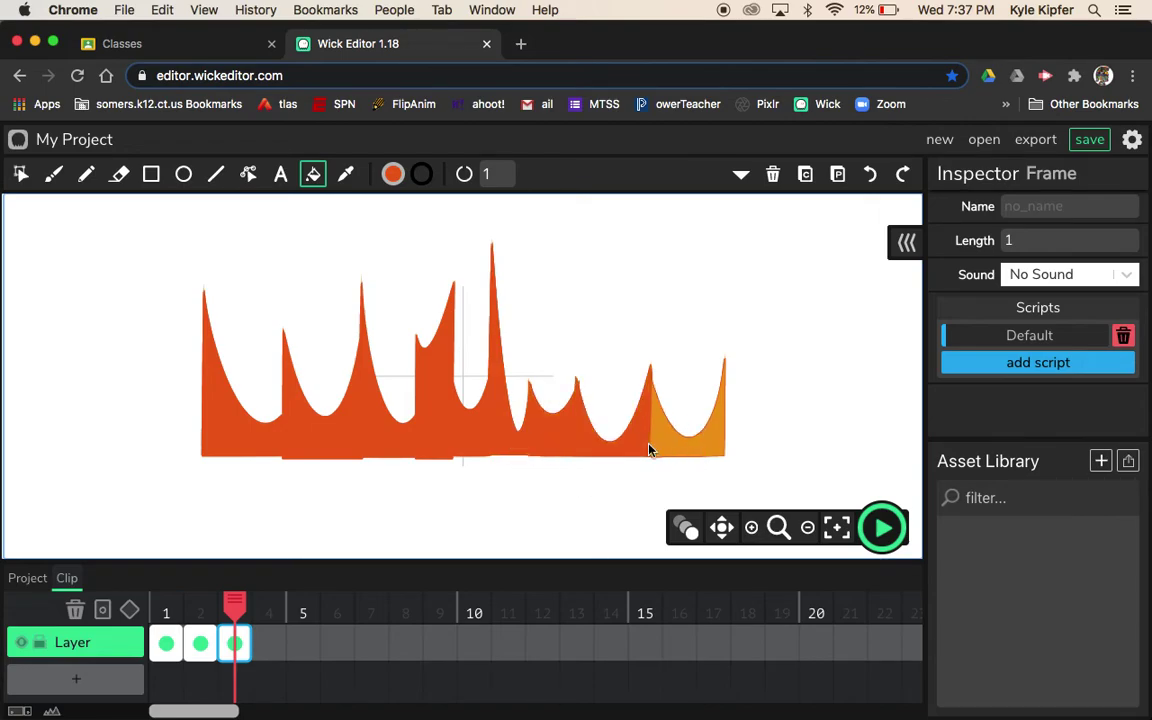
click(717, 449)
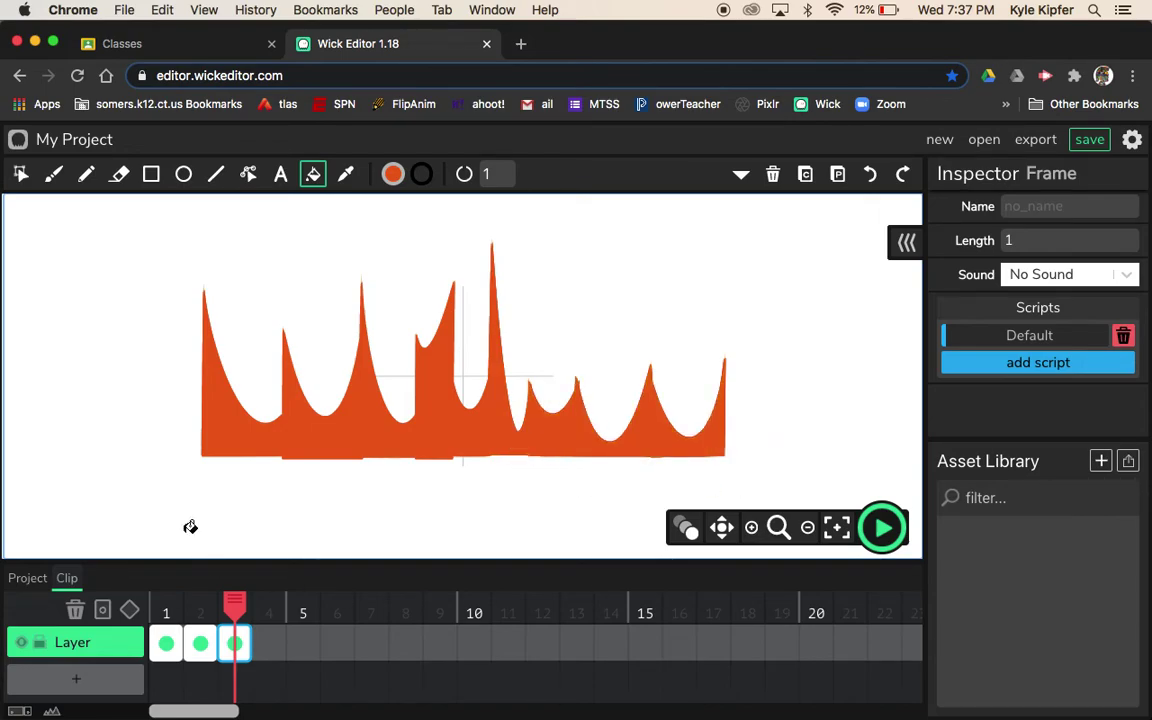
click(172, 642)
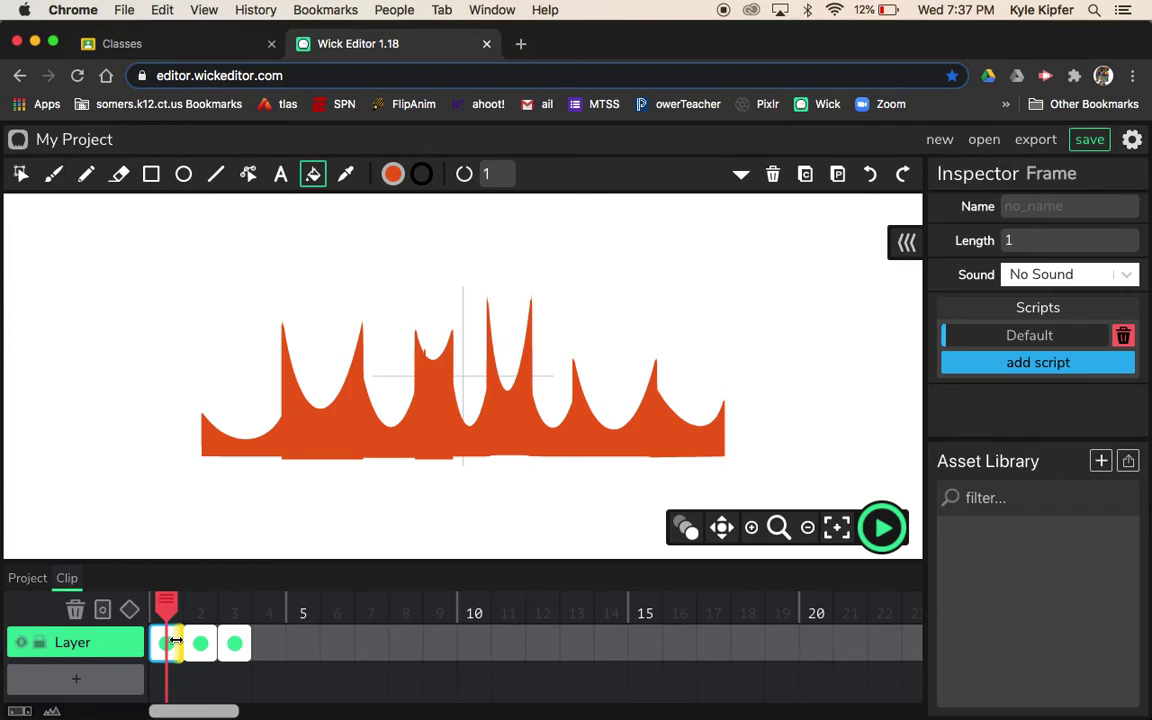
click(28, 580)
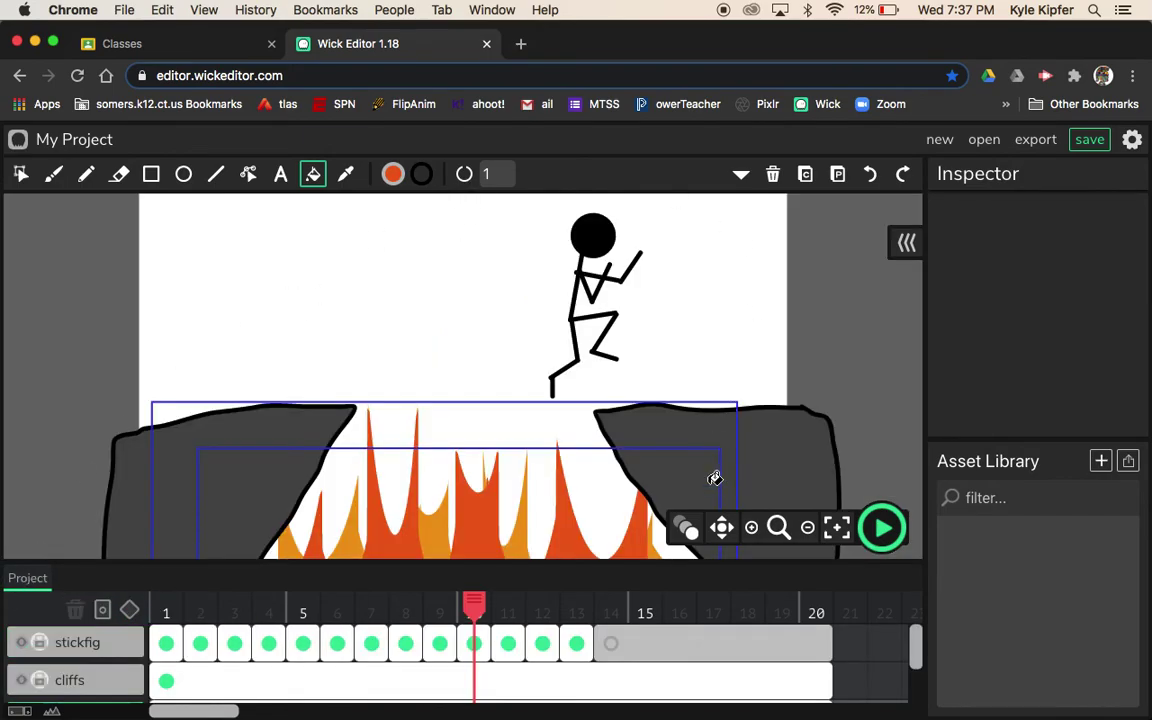
Adjust the stage zoom and preview the animation.
click(807, 530)
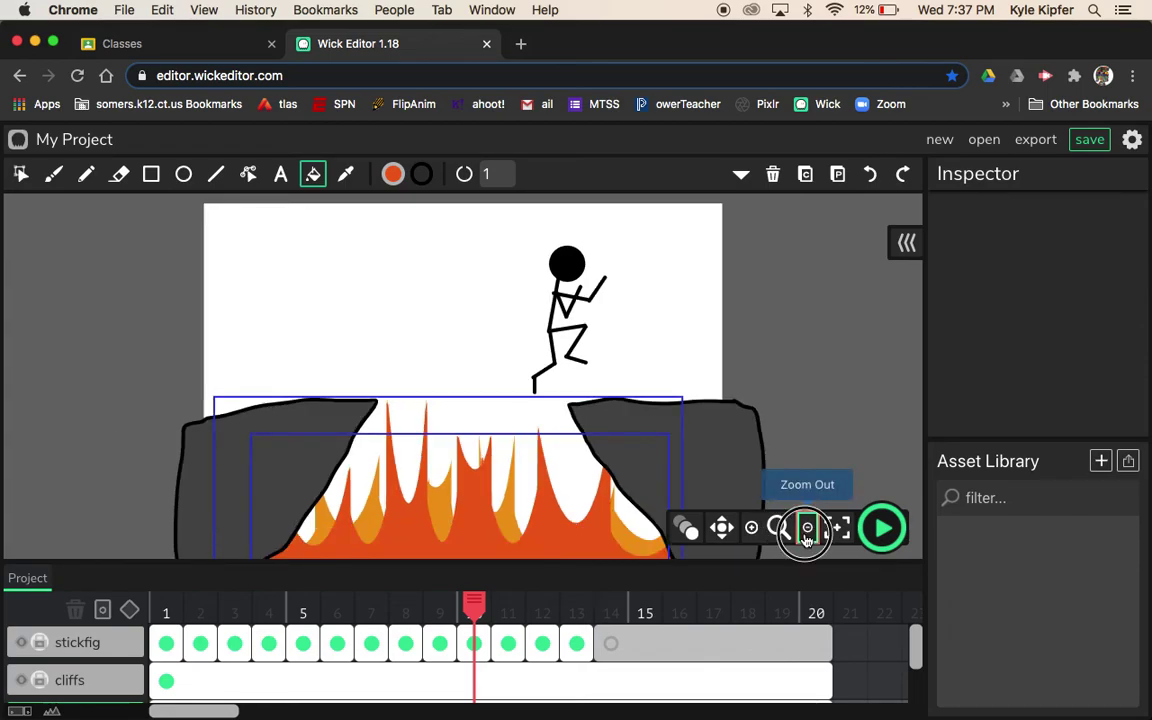
click(807, 530)
click(807, 530)
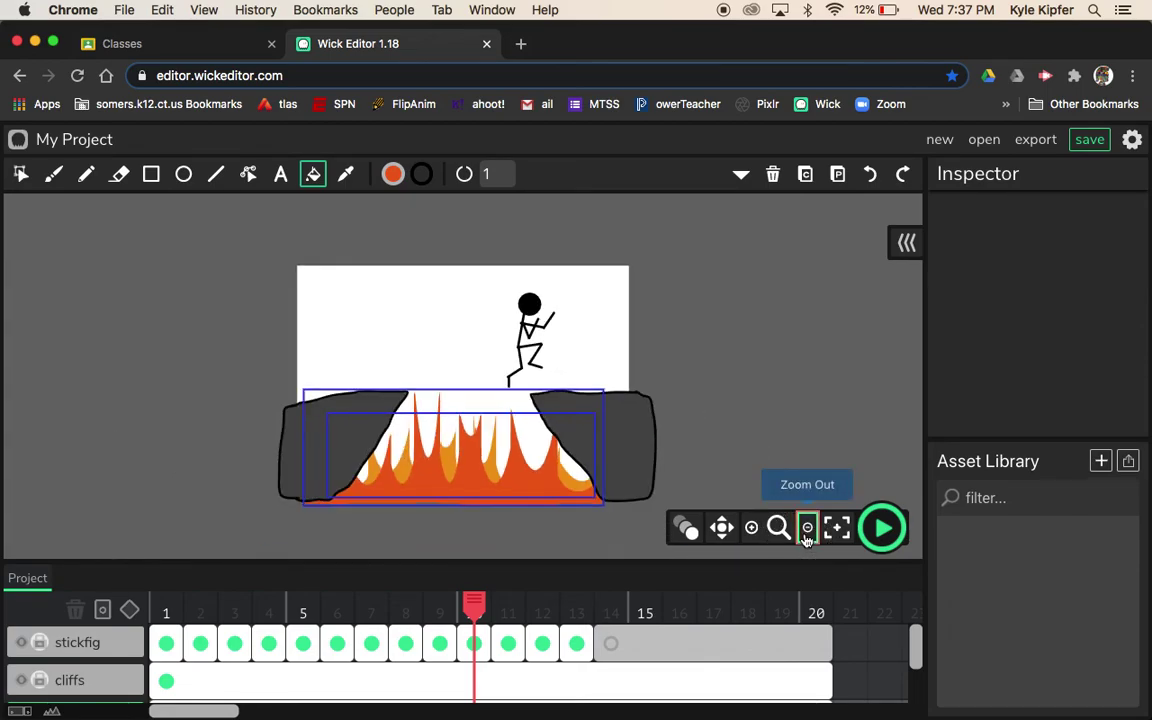
click(752, 529)
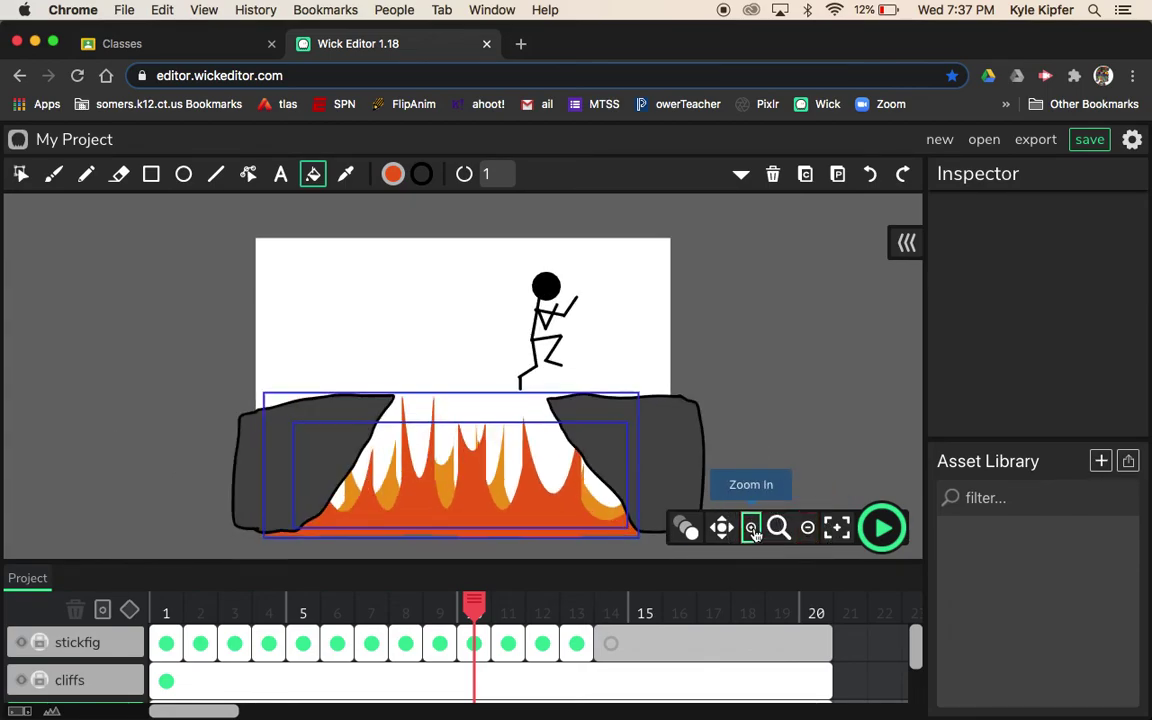
click(882, 528)
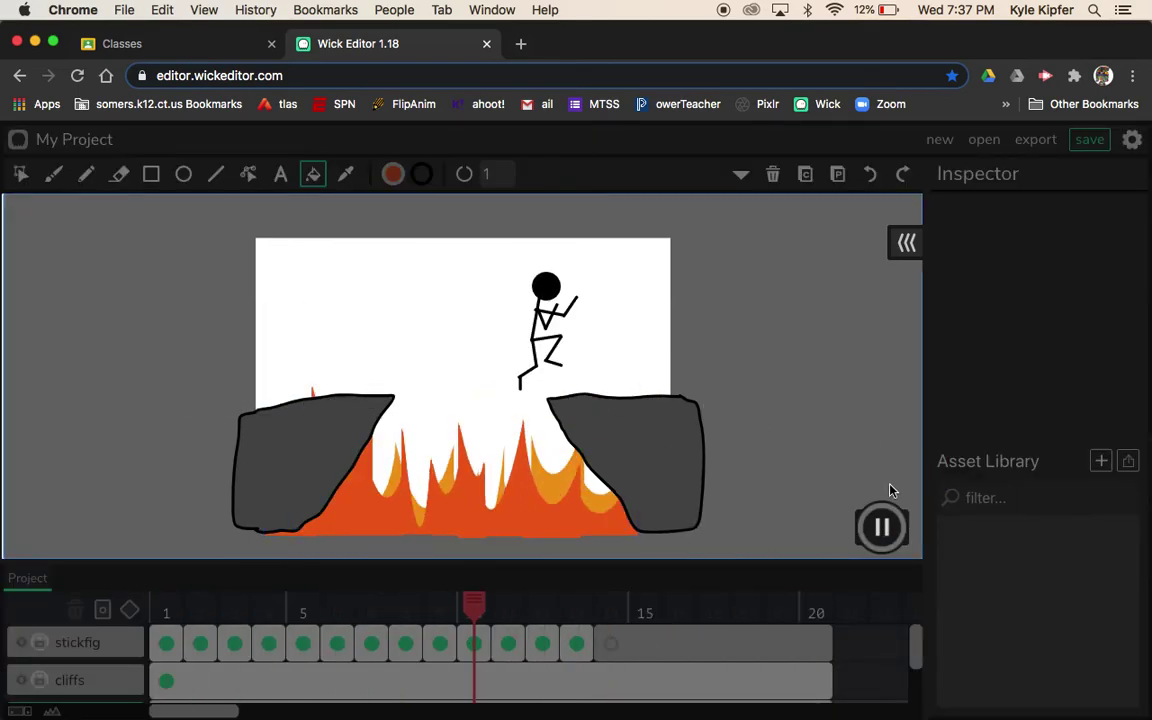
click(881, 528)
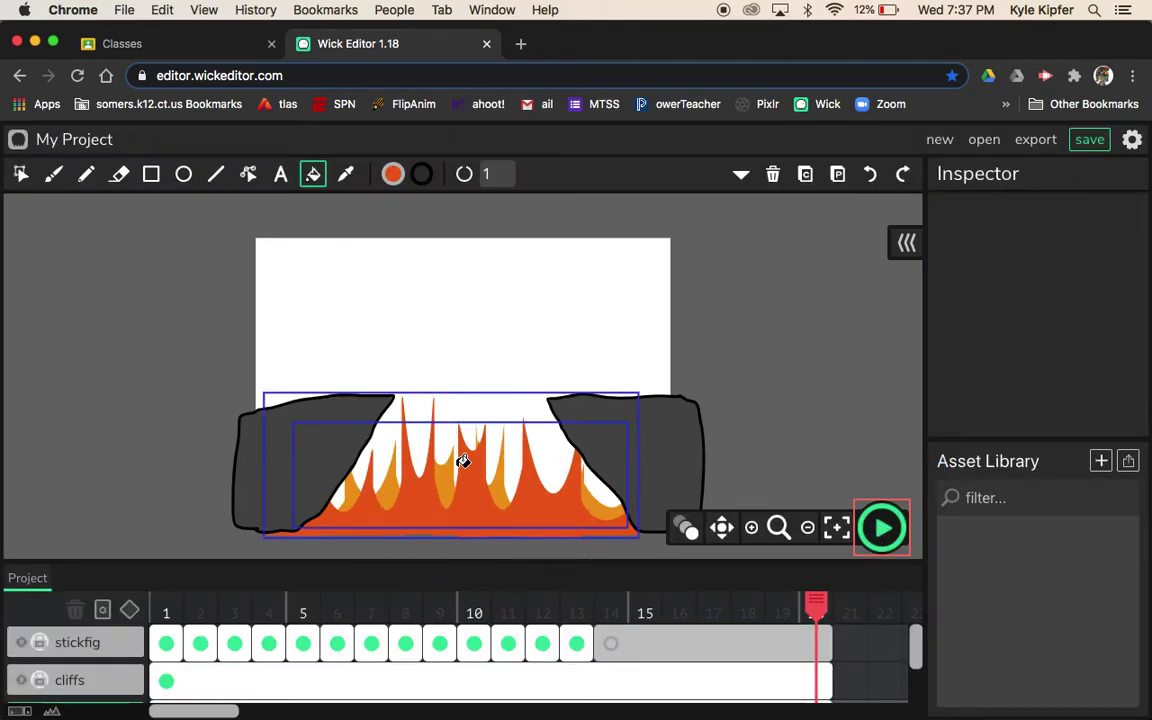
Send the red-orange fire copy backward behind the orange flames and preview the jump again.
click(20, 174)
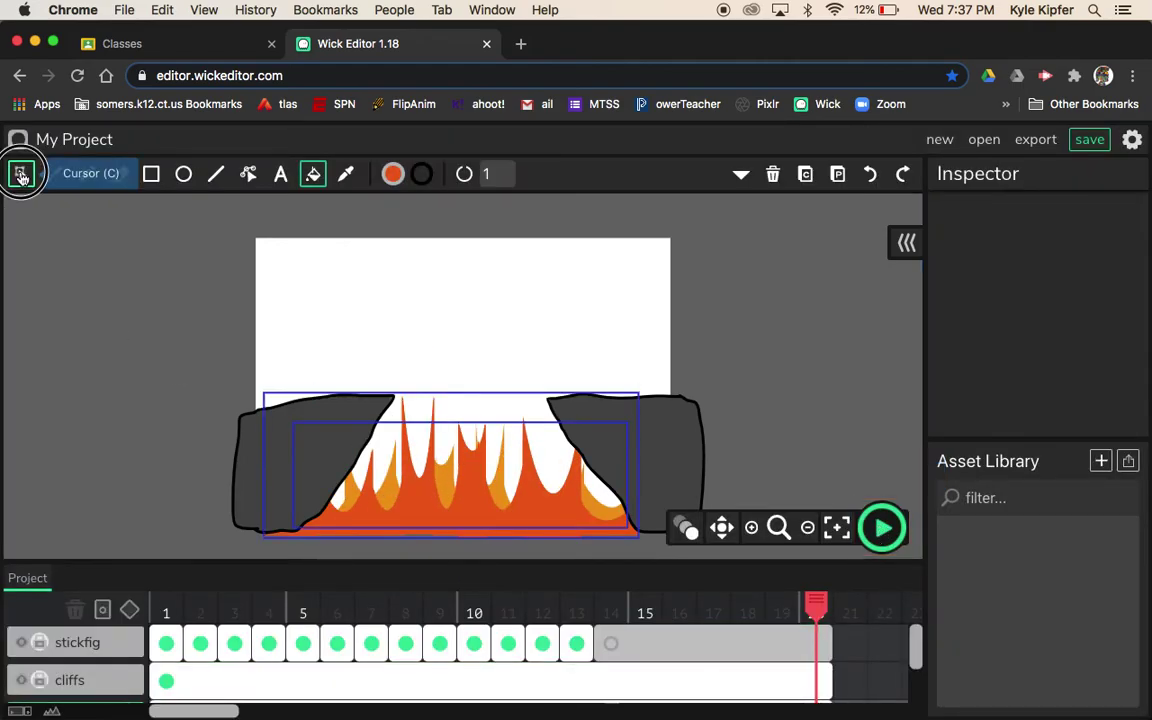
click(479, 498)
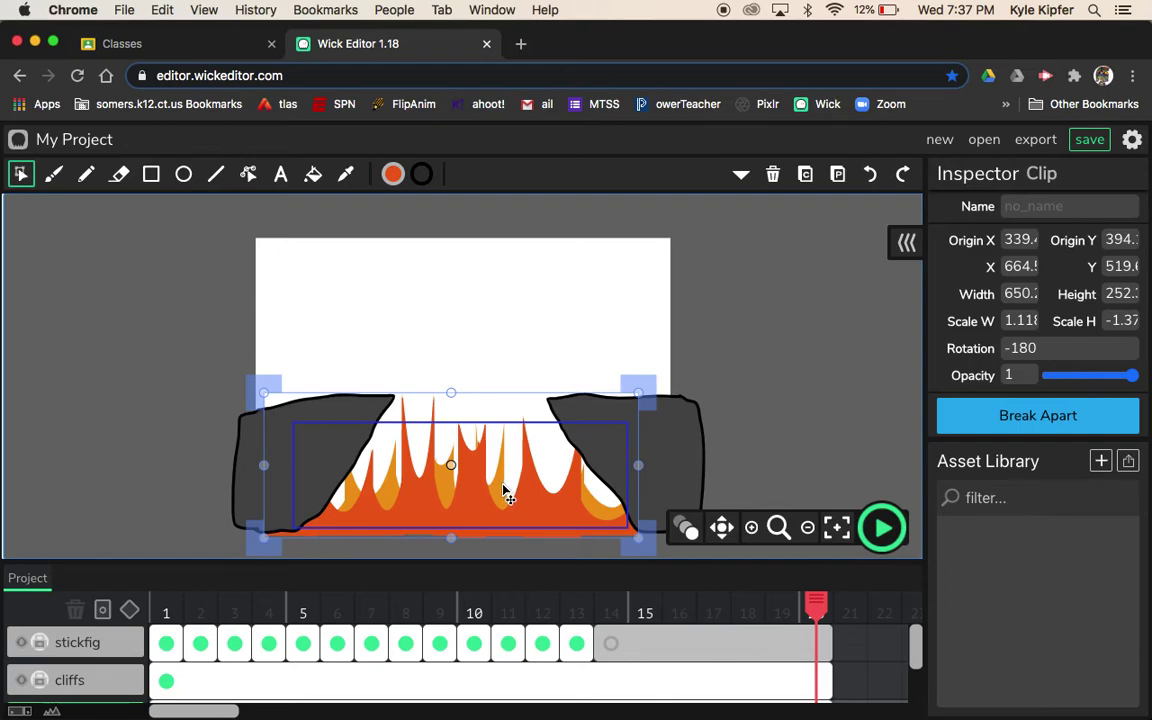
click(741, 175)
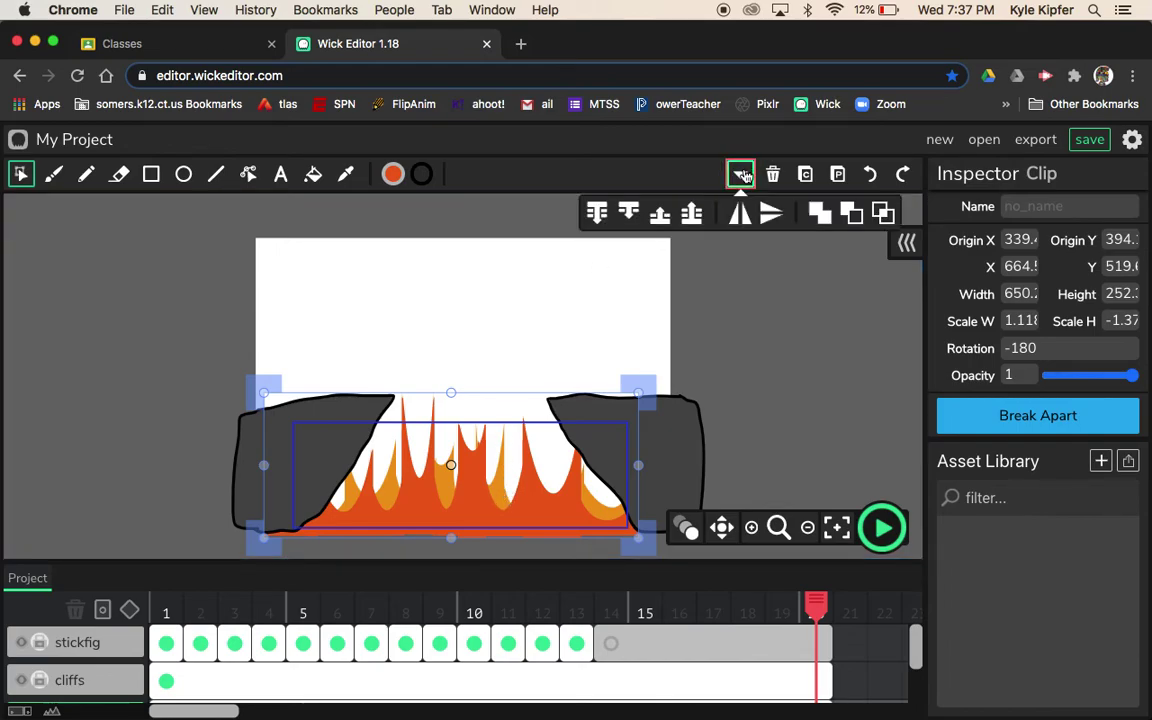
click(629, 215)
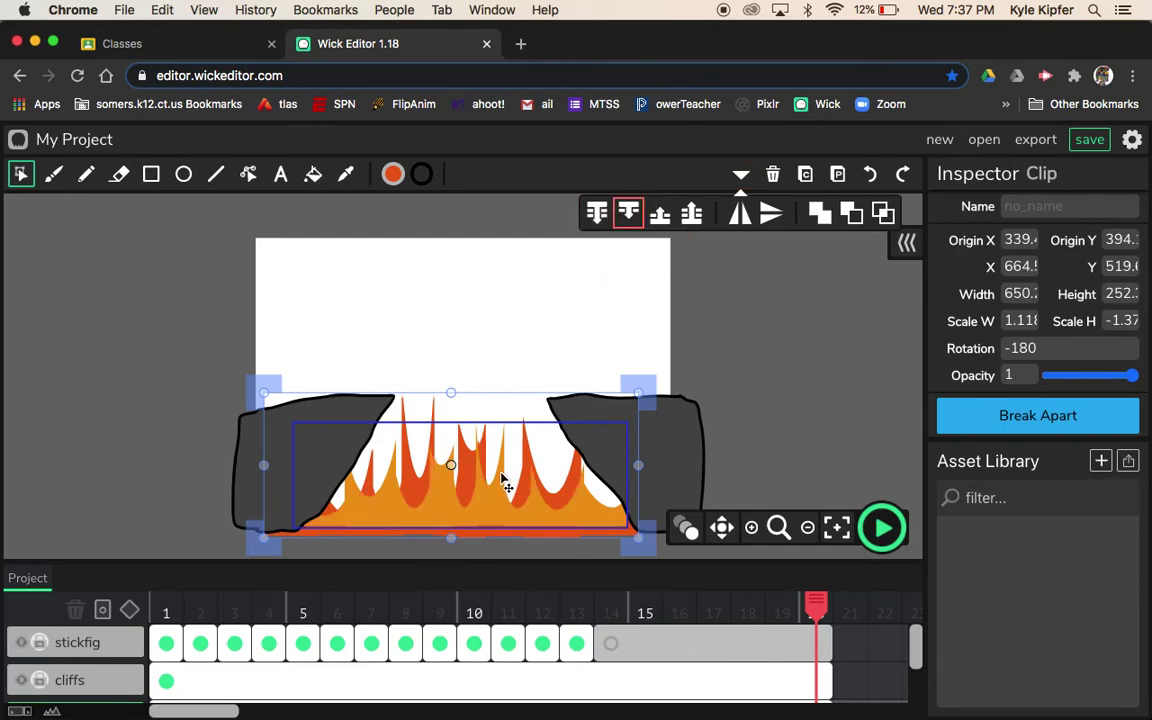
click(769, 388)
click(882, 527)
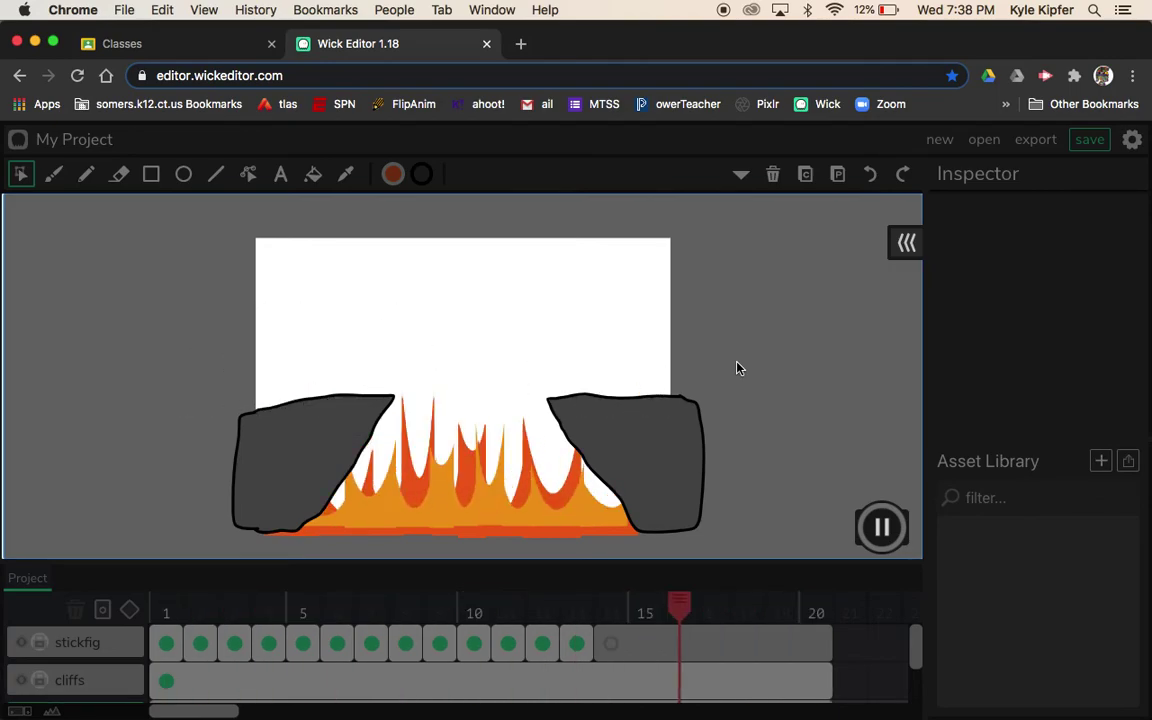
click(884, 530)
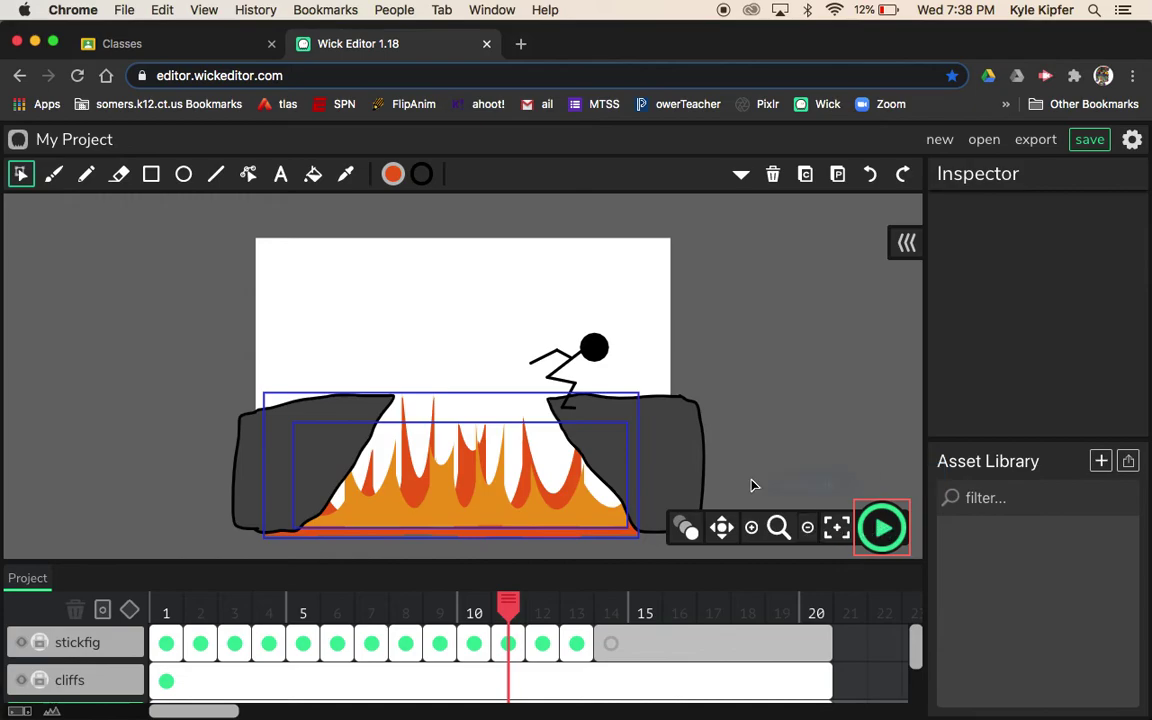
In Editor Settings, rename the project StickfigFireJump and apply background colour A7E244.
click(1131, 140)
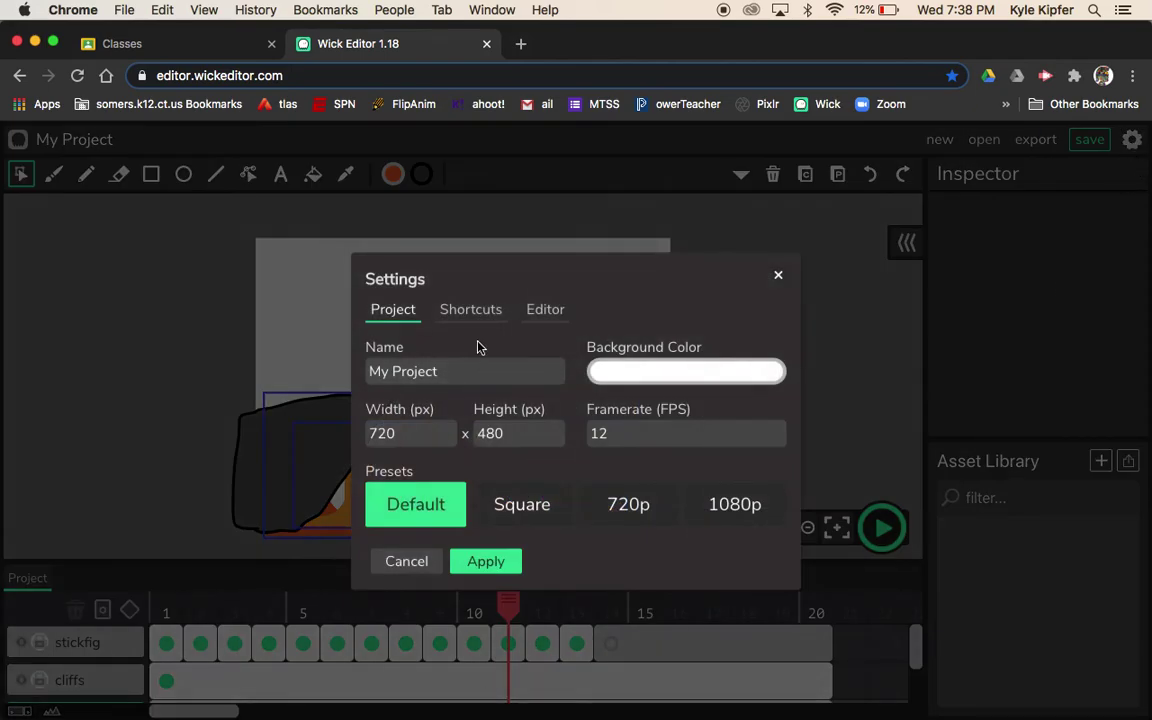
drag(447, 372, 273, 372)
text(StickfigFireJump)
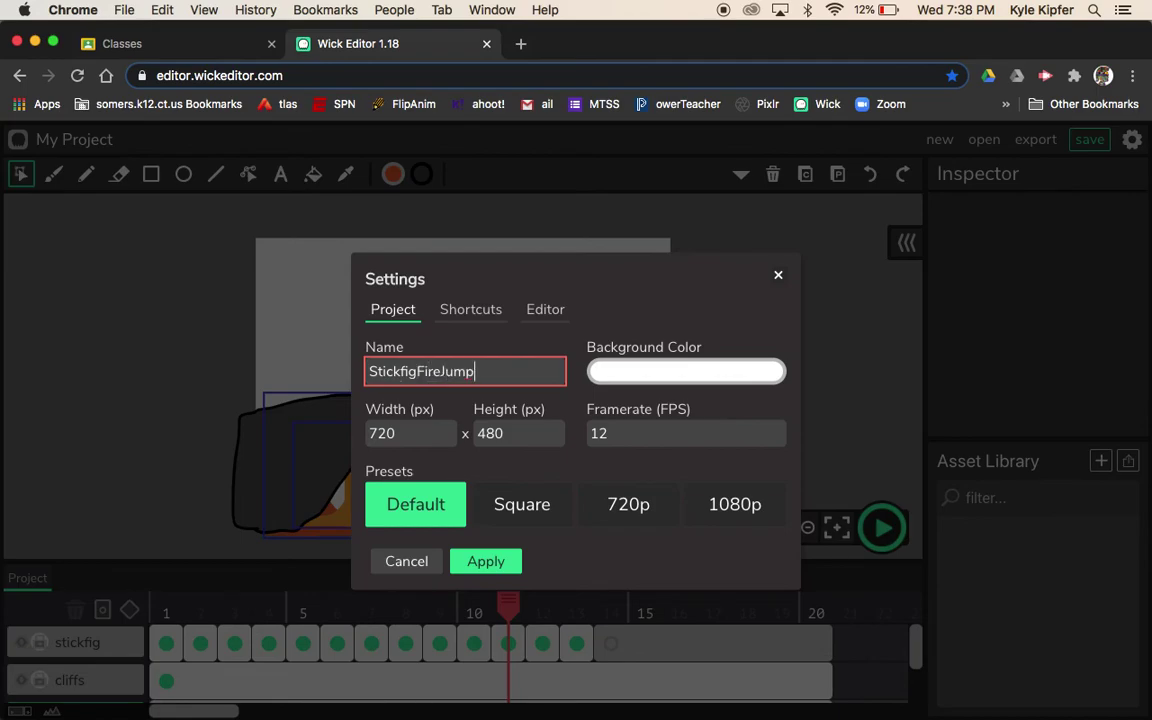
click(686, 371)
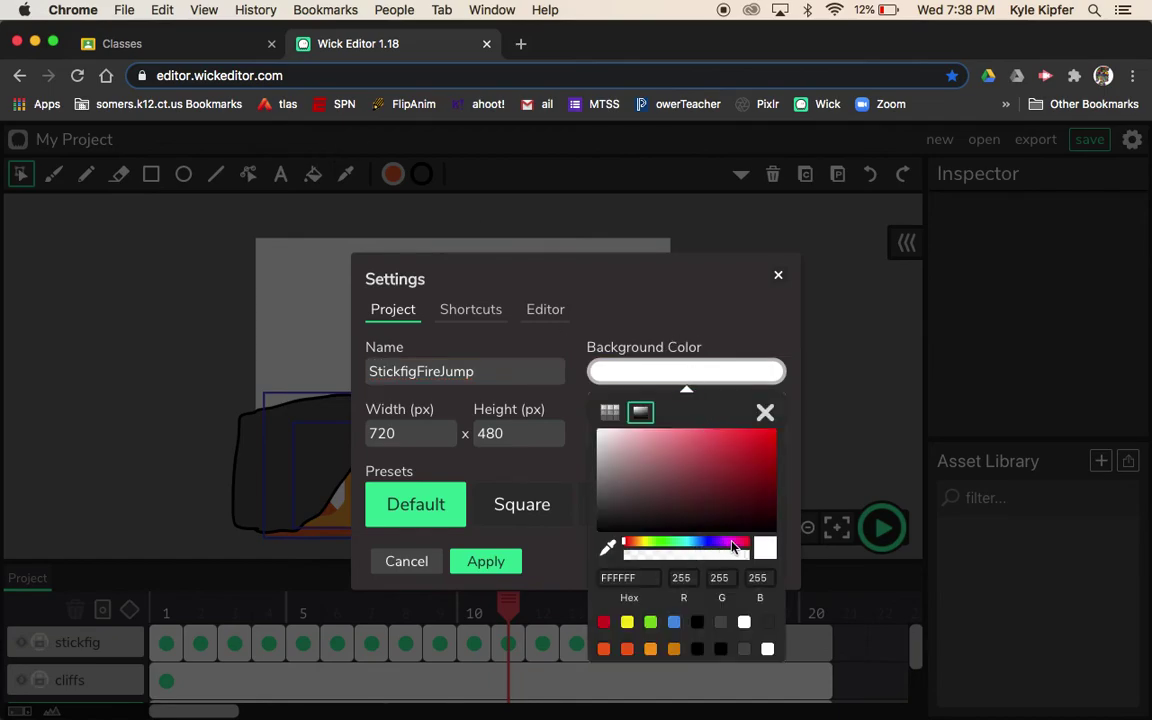
click(653, 544)
click(723, 441)
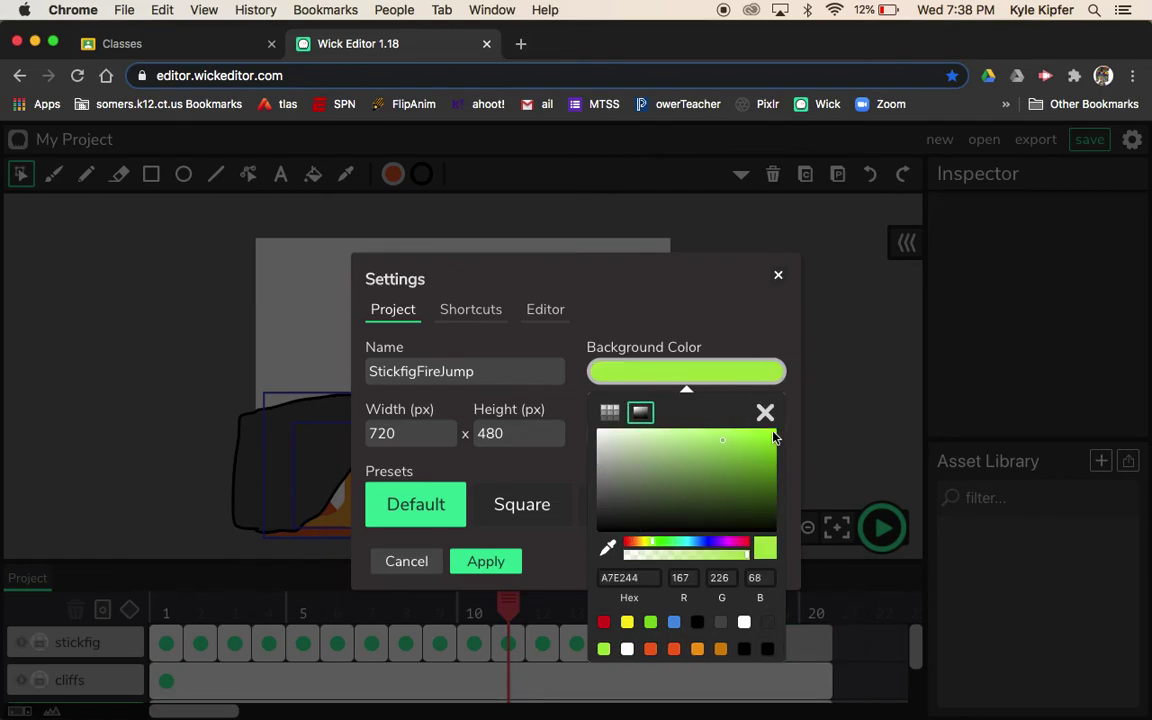
click(765, 412)
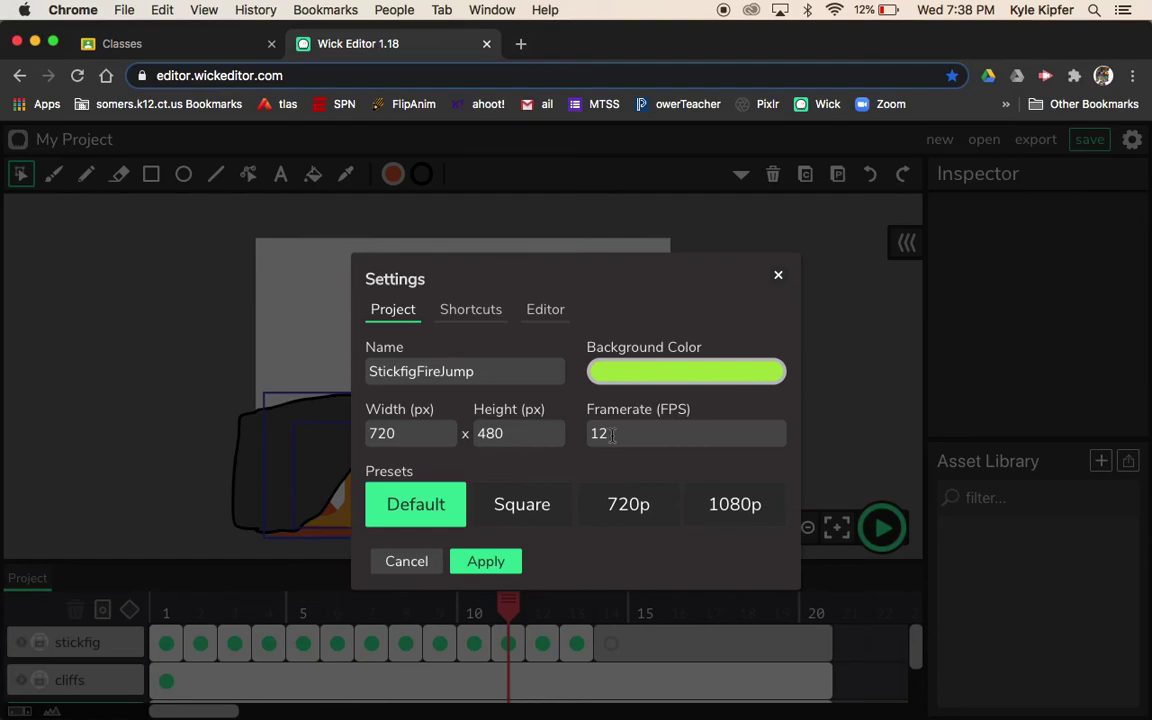
click(505, 563)
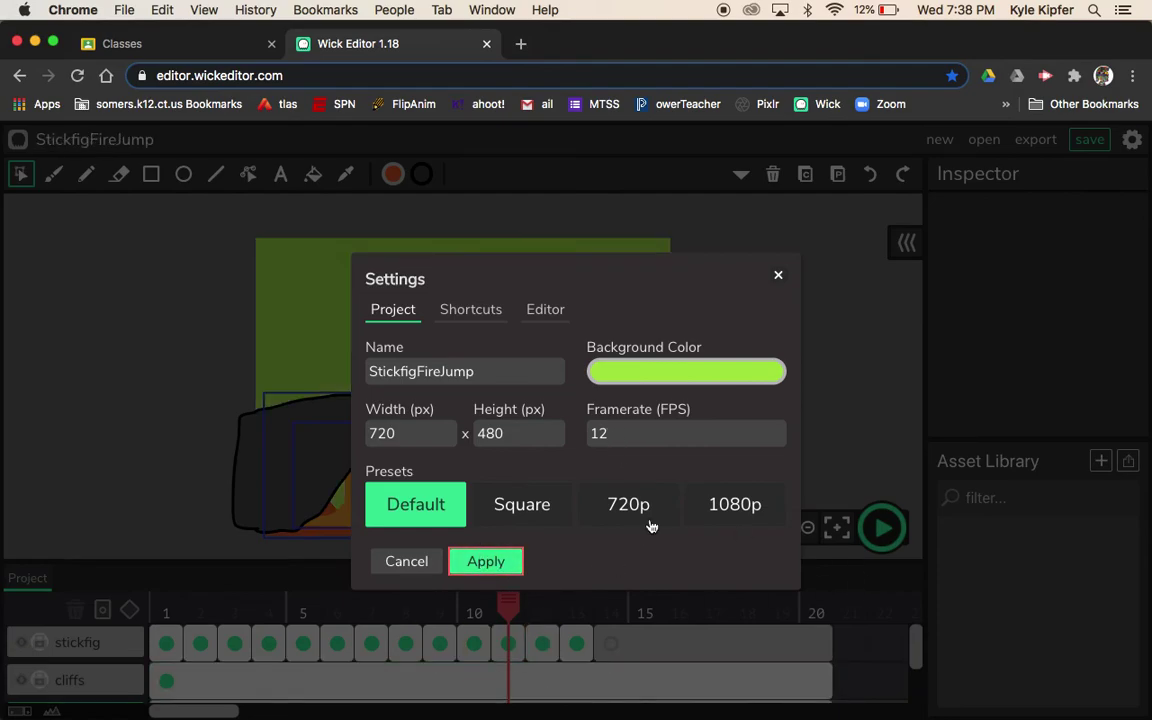
click(778, 275)
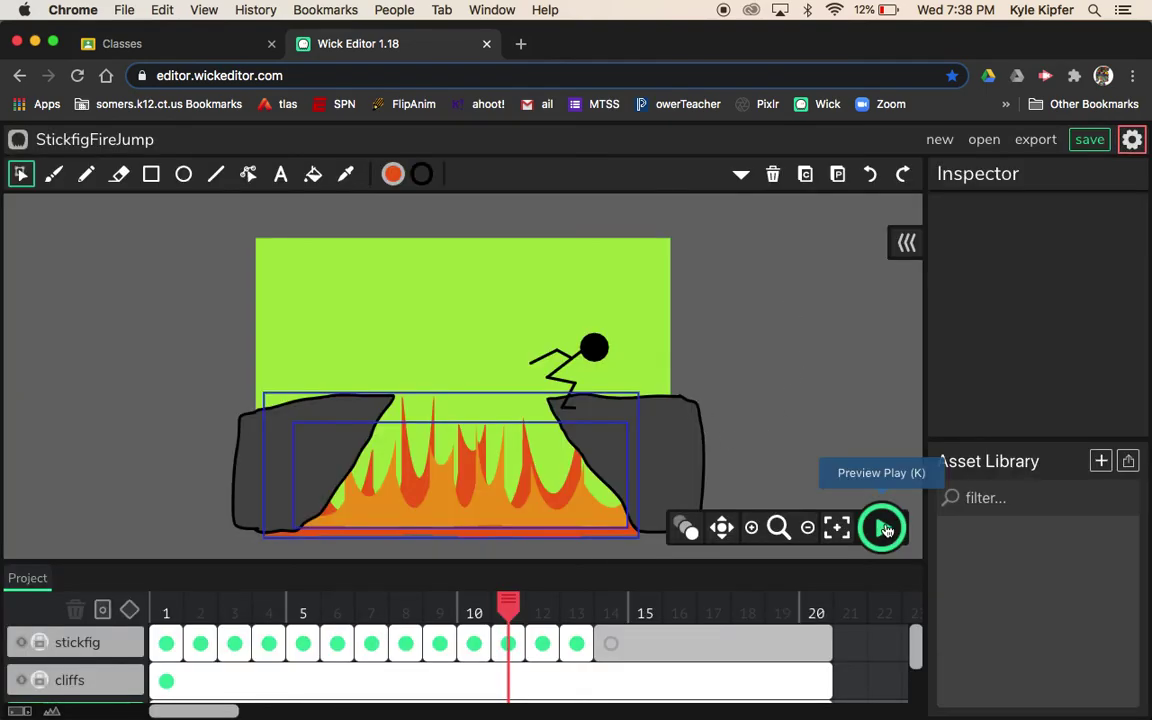
Save the project as a .wick file and dismiss the success notice.
click(1091, 141)
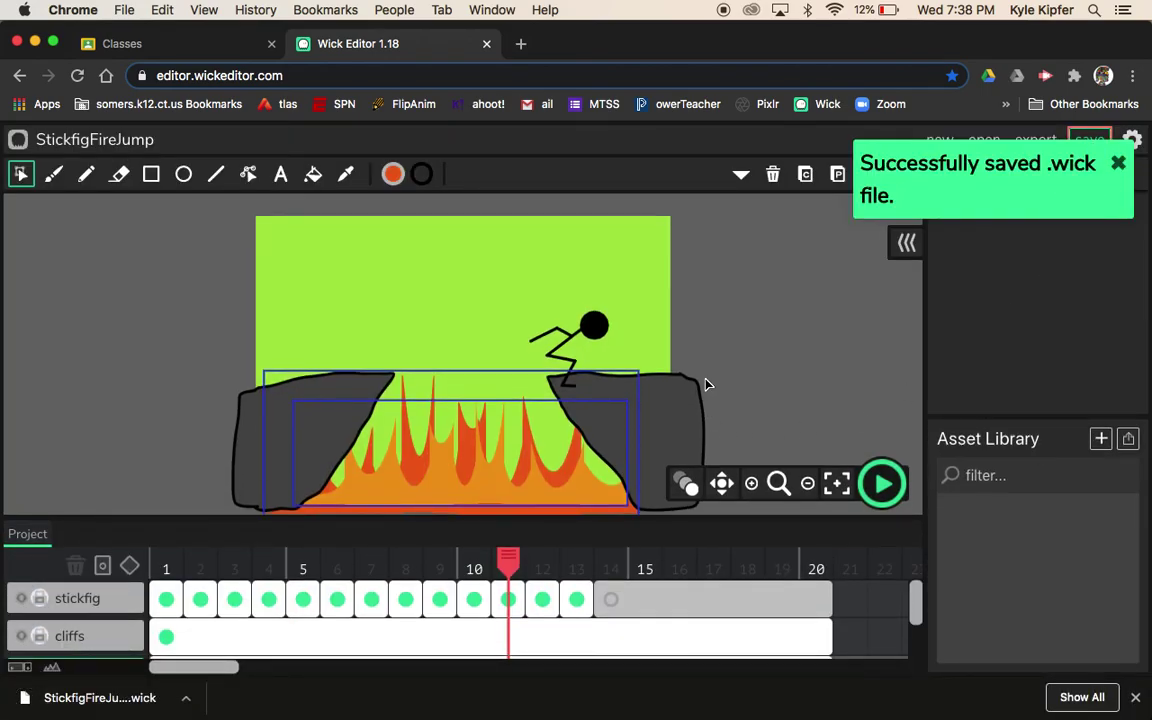
click(1116, 166)
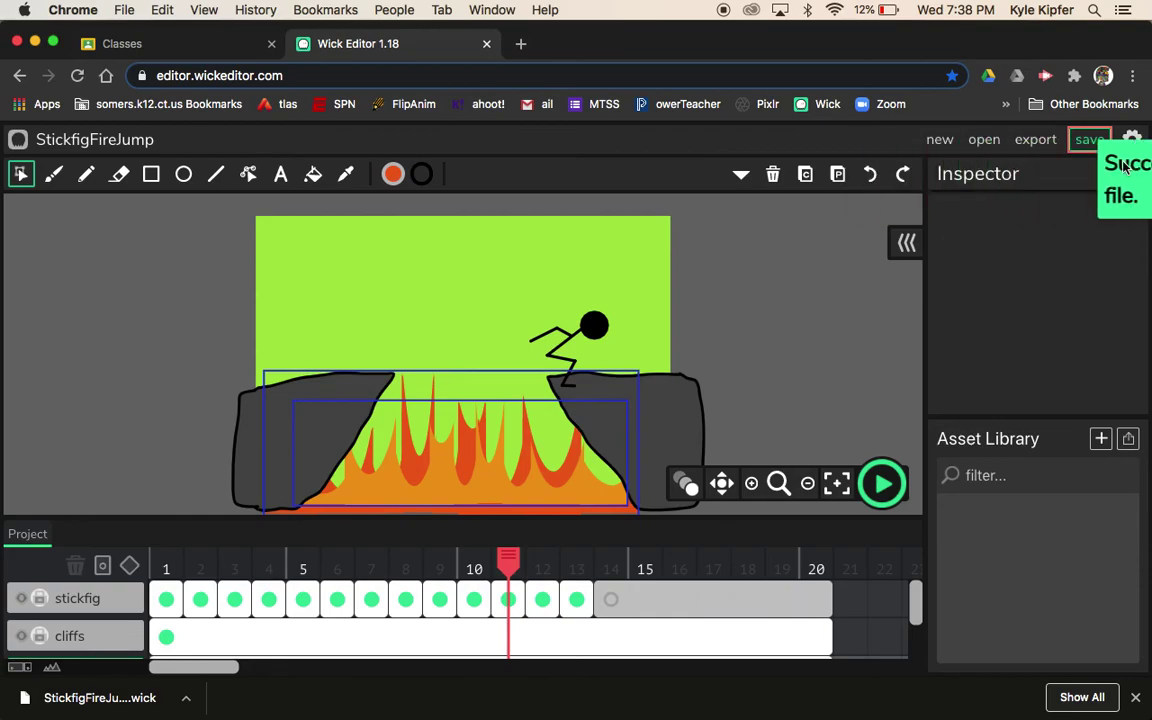
Export the animation as StickfigFireJump.gif and close the finished export progress dialog.
click(1037, 141)
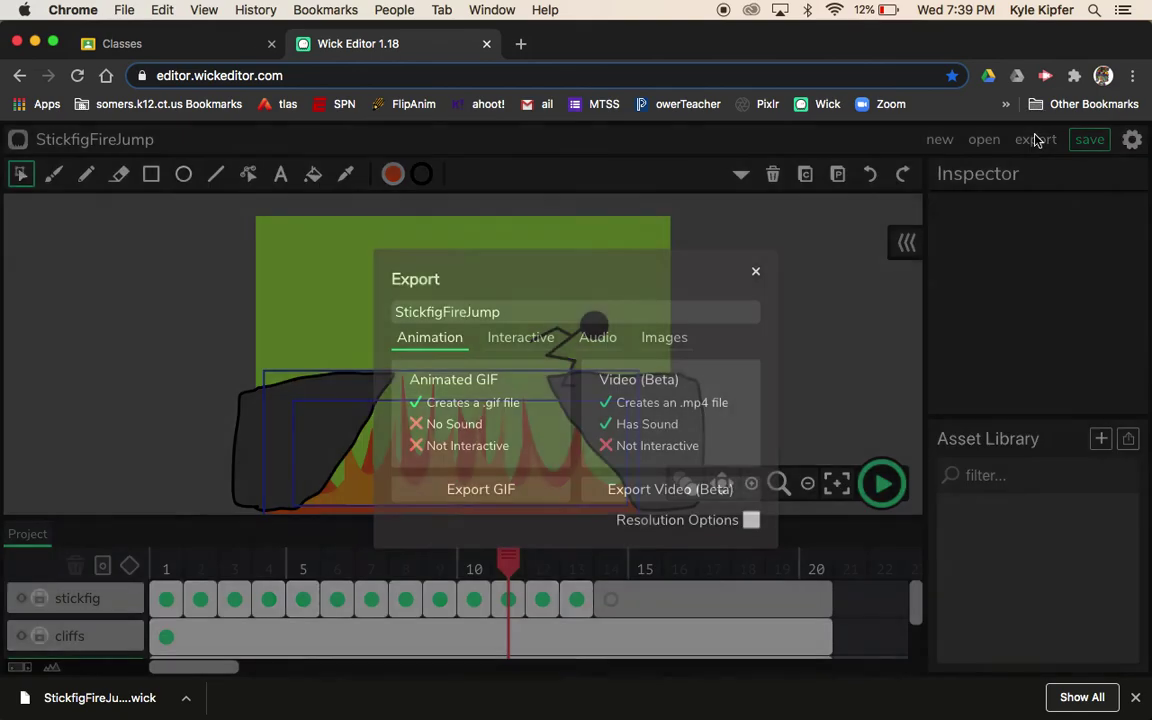
click(502, 488)
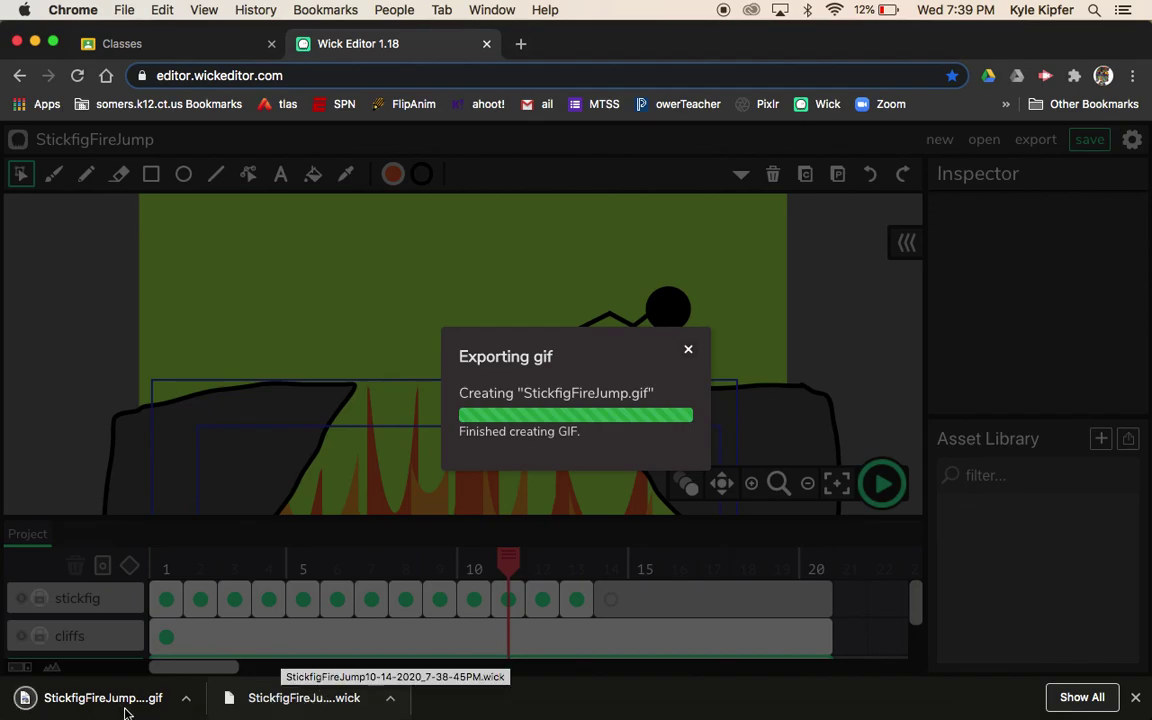
click(688, 349)
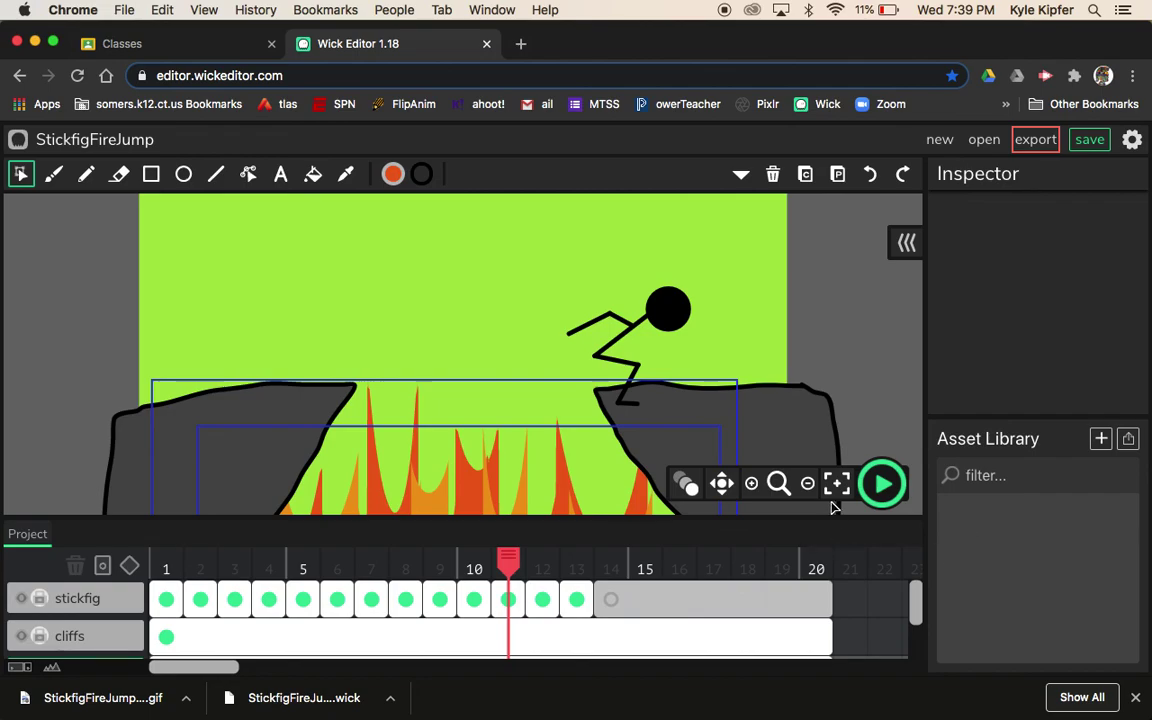
click(808, 488)
click(808, 488)
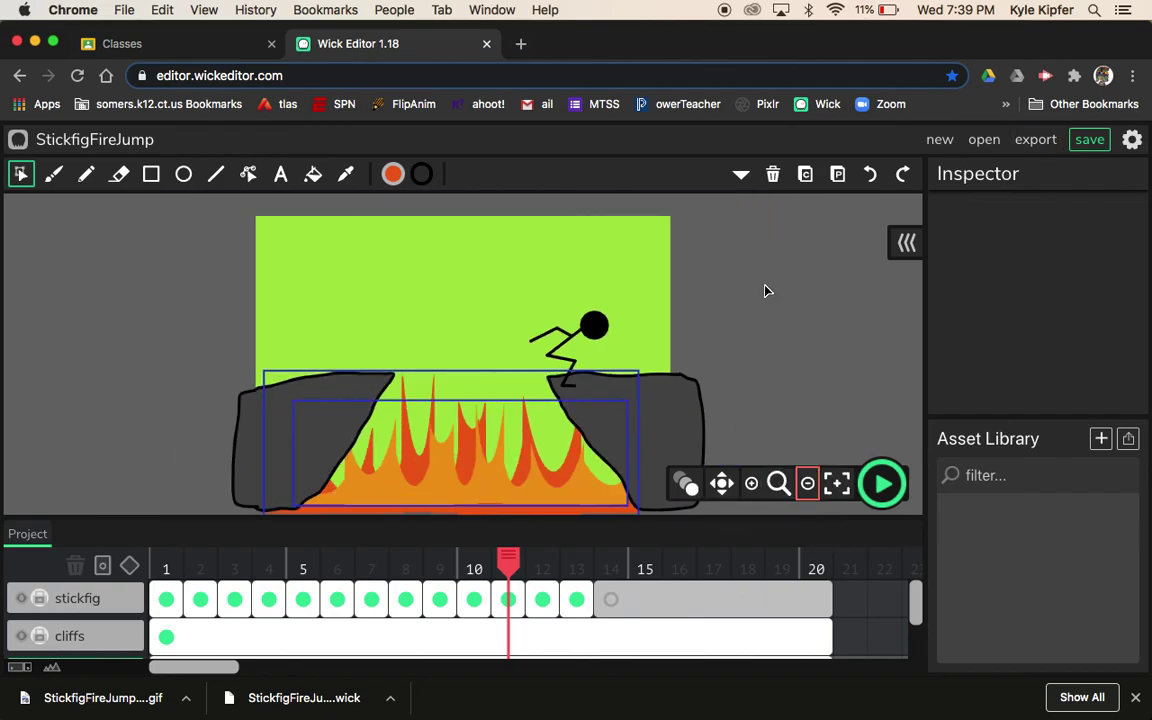
click(800, 370)
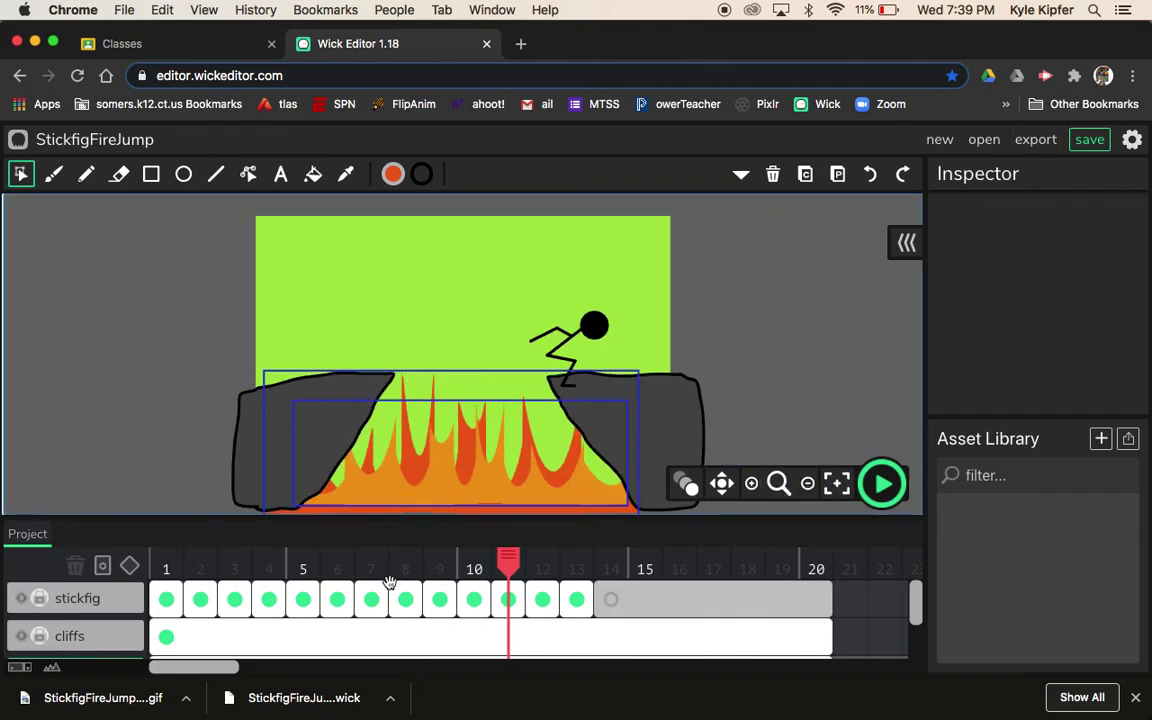
scroll(252, 600, down, 3)
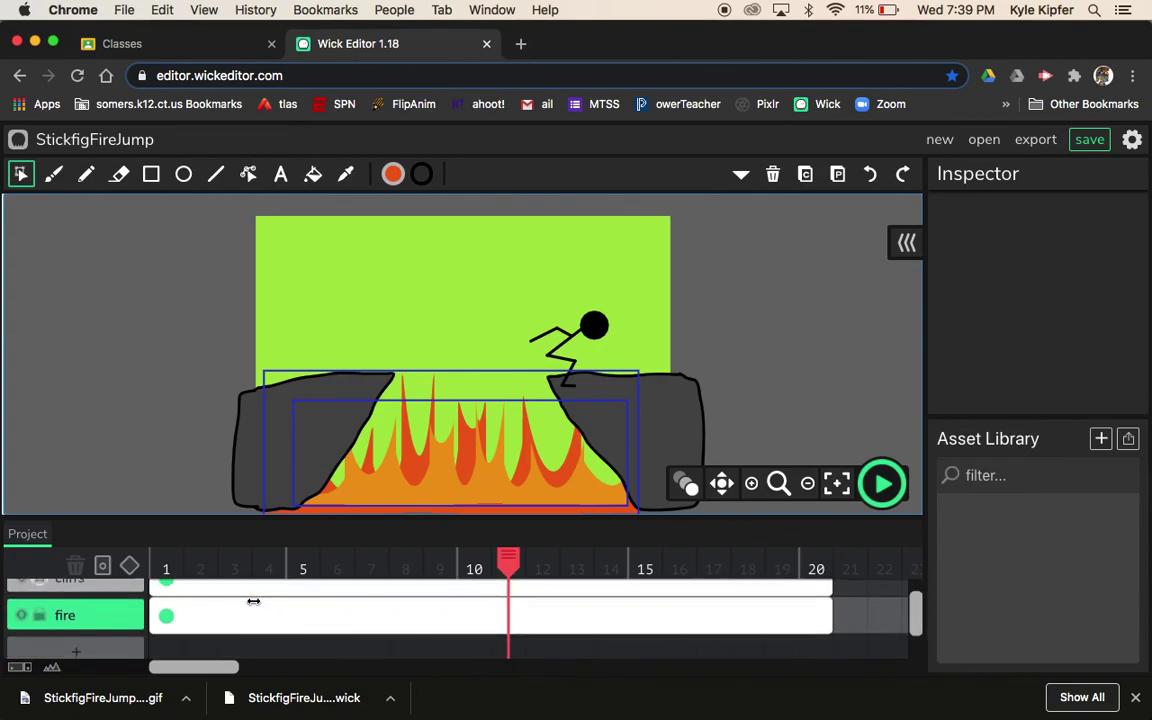
scroll(252, 612, up, 3)
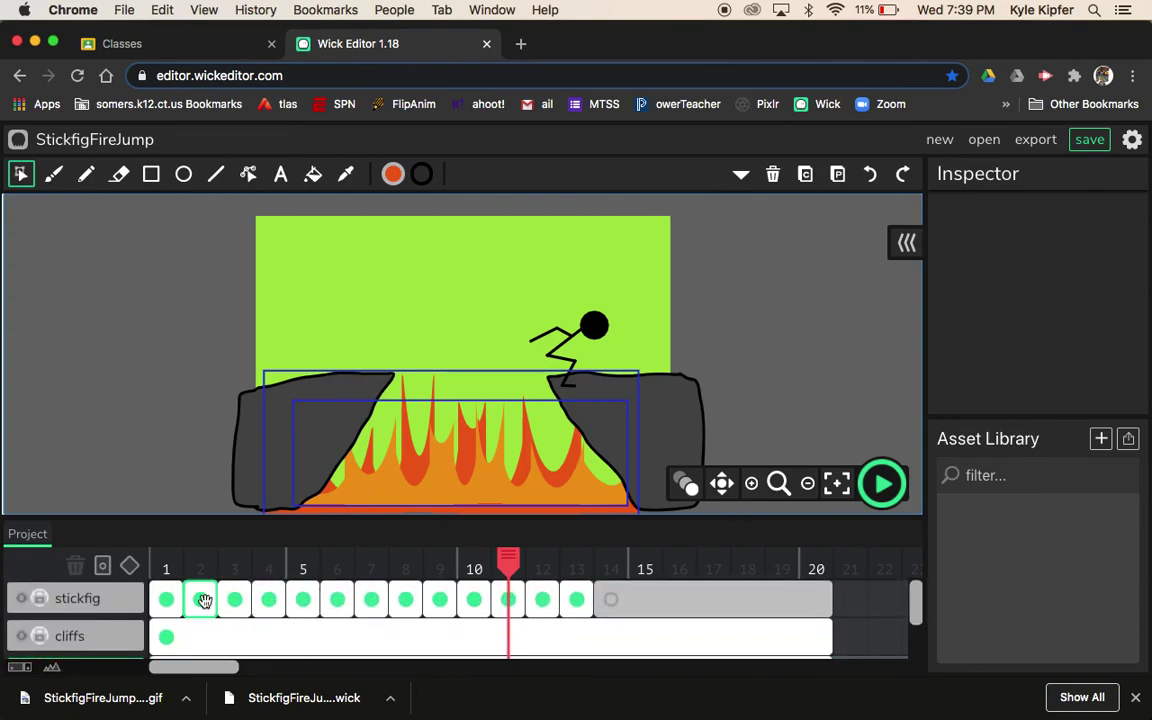